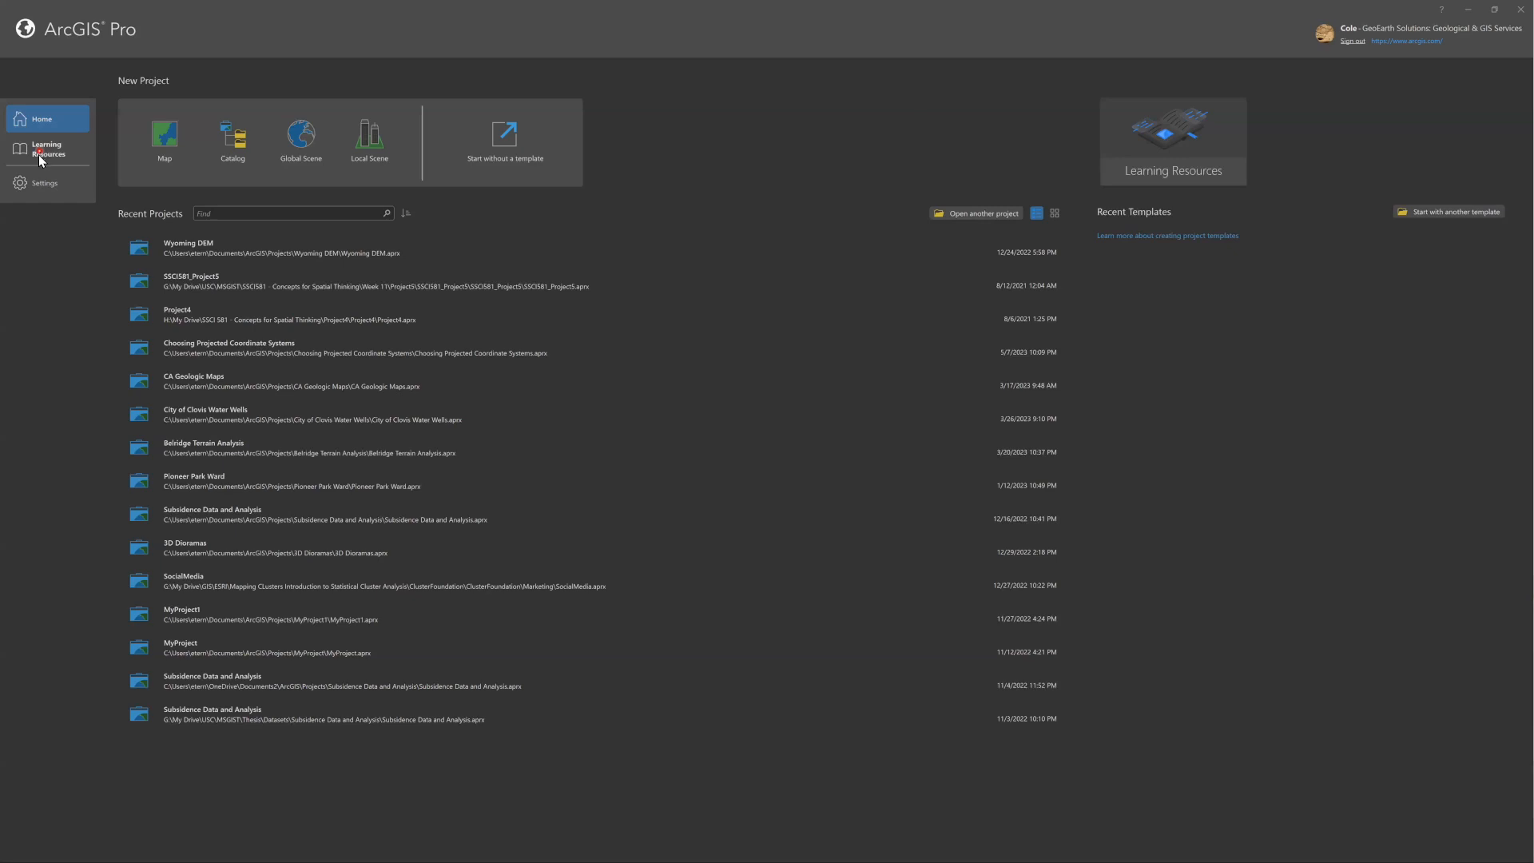
View the learning resources page and return to the home page.
{"action": "left_click", "coordinate": [44, 152]}
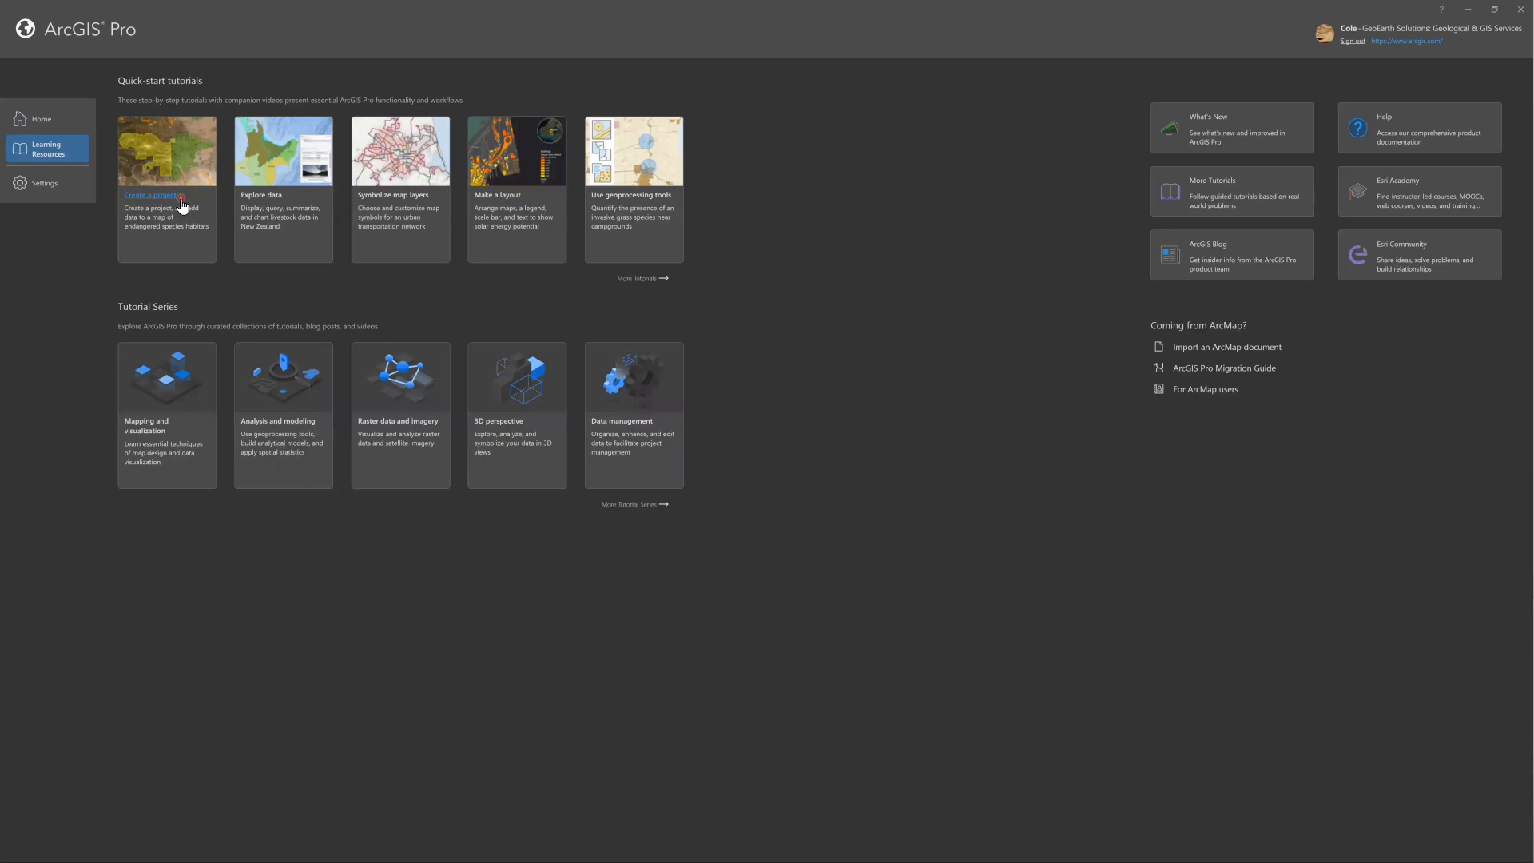
{"action": "left_click", "coordinate": [35, 126]}
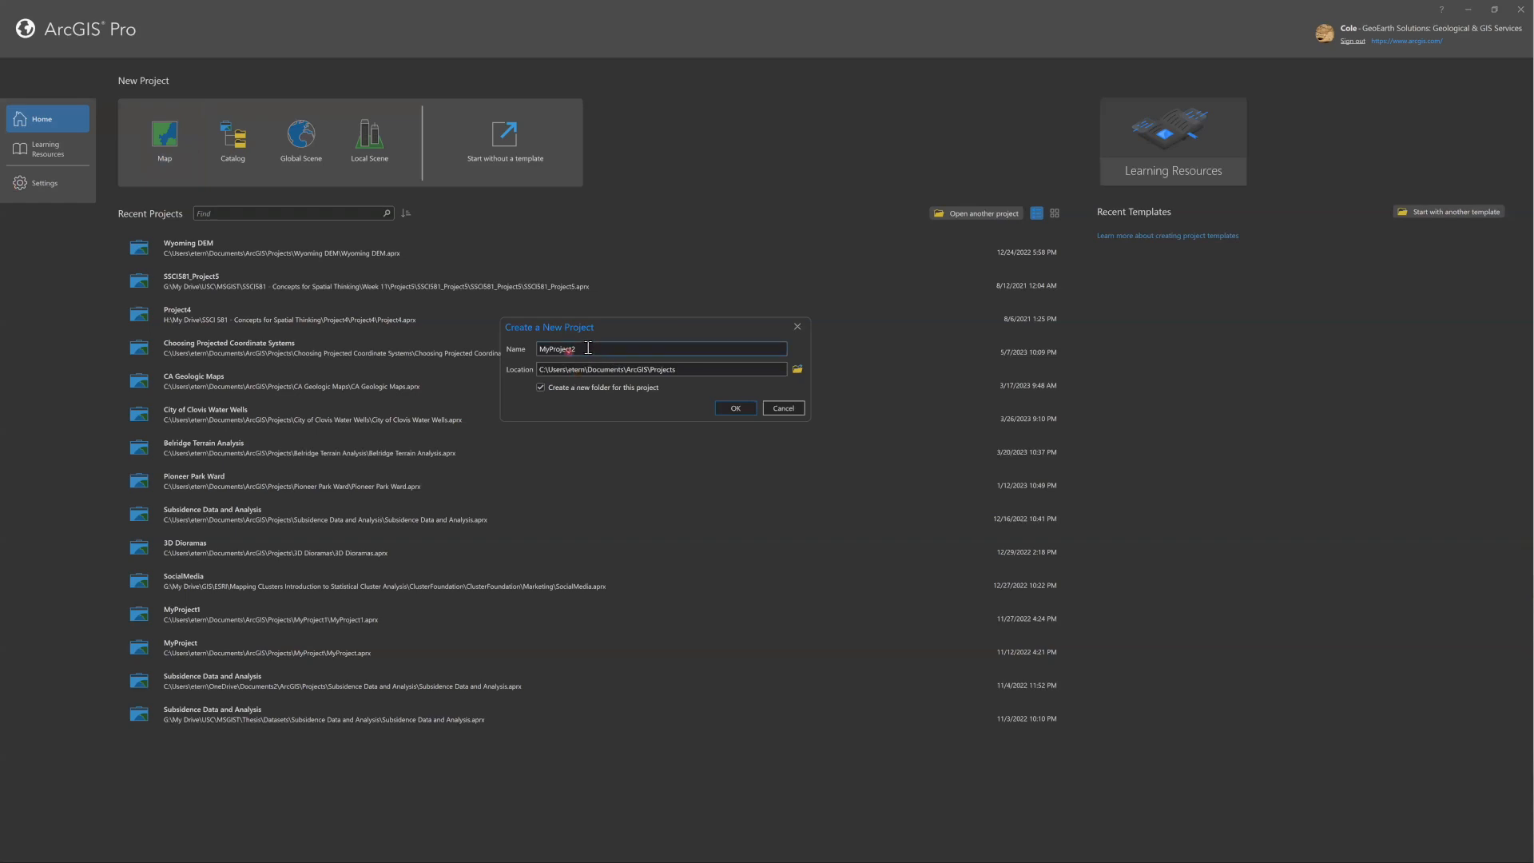
Name the new project "MyProject - Delete".
{"action": "double_click", "coordinate": [540, 348]}
{"action": "key", "text": "End"}
{"action": "key", "text": "BackSpace"}
{"action": "type", "text": "- Delet"}
{"action": "left_click_drag", "start_coordinate": [699, 329], "coordinate": [691, 330]}
{"action": "left_click", "coordinate": [616, 349]}
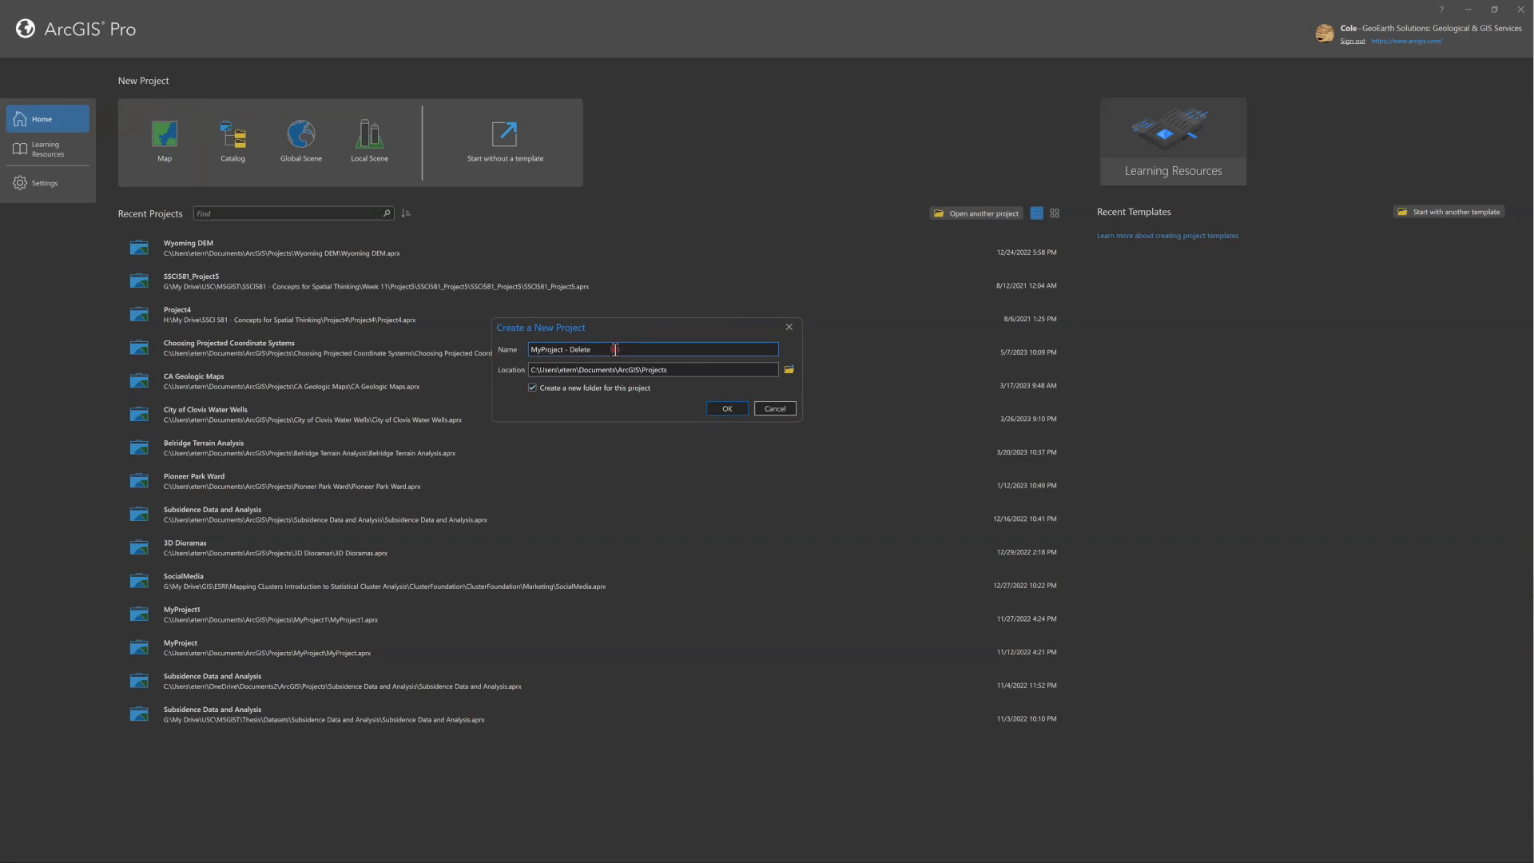
Create the project in the Documents\ArcGIS\Projects location with its own new folder.
{"action": "left_click", "coordinate": [655, 329]}
{"action": "left_click", "coordinate": [524, 351]}
{"action": "left_click", "coordinate": [548, 372]}
{"action": "left_click", "coordinate": [566, 396]}
{"action": "left_click", "coordinate": [555, 373]}
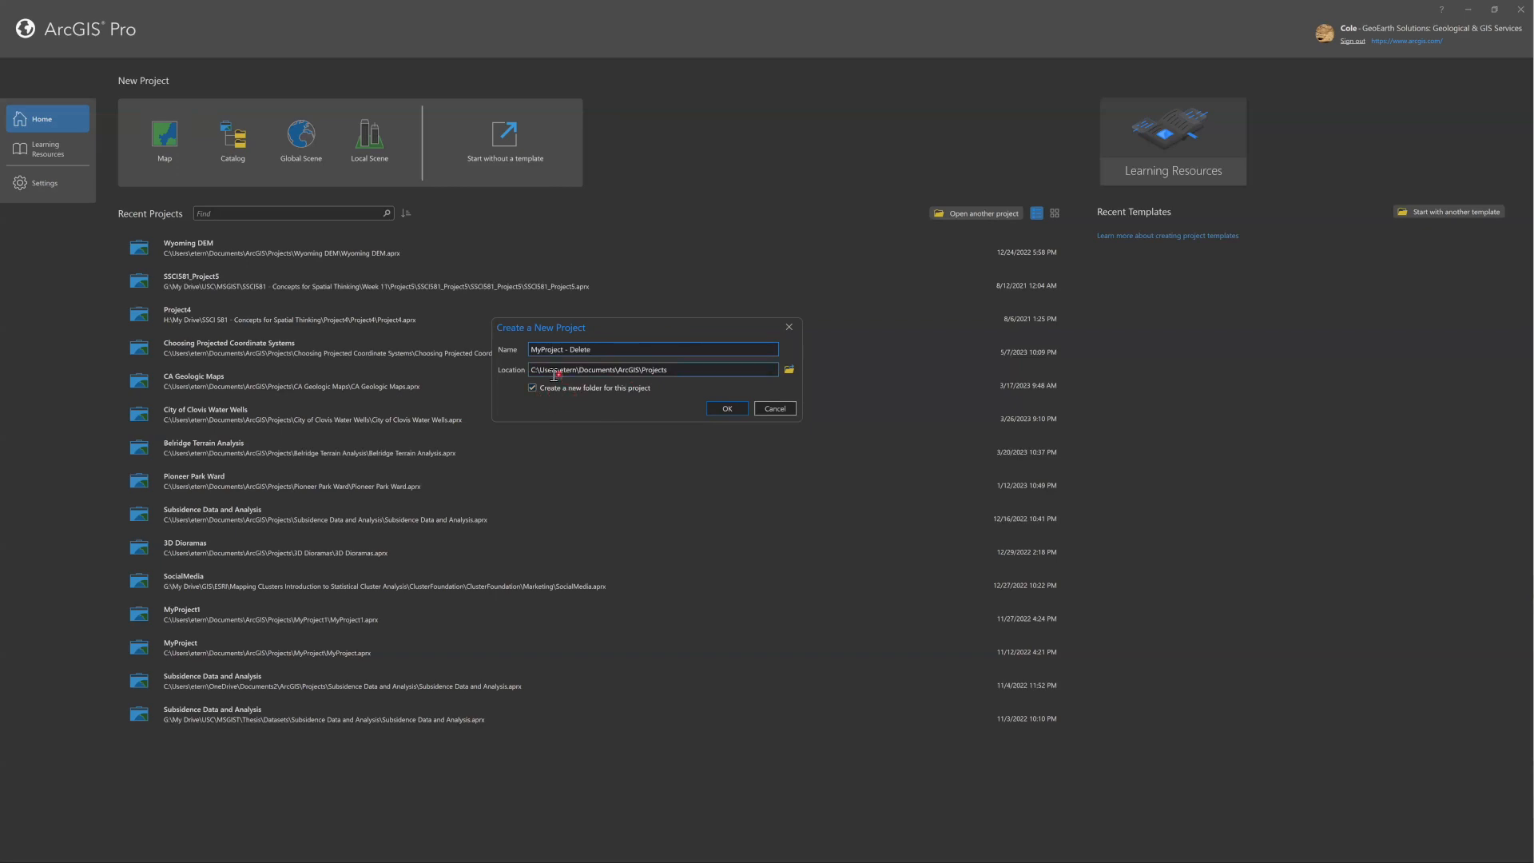
{"action": "left_click", "coordinate": [640, 371]}
{"action": "left_click", "coordinate": [728, 409]}
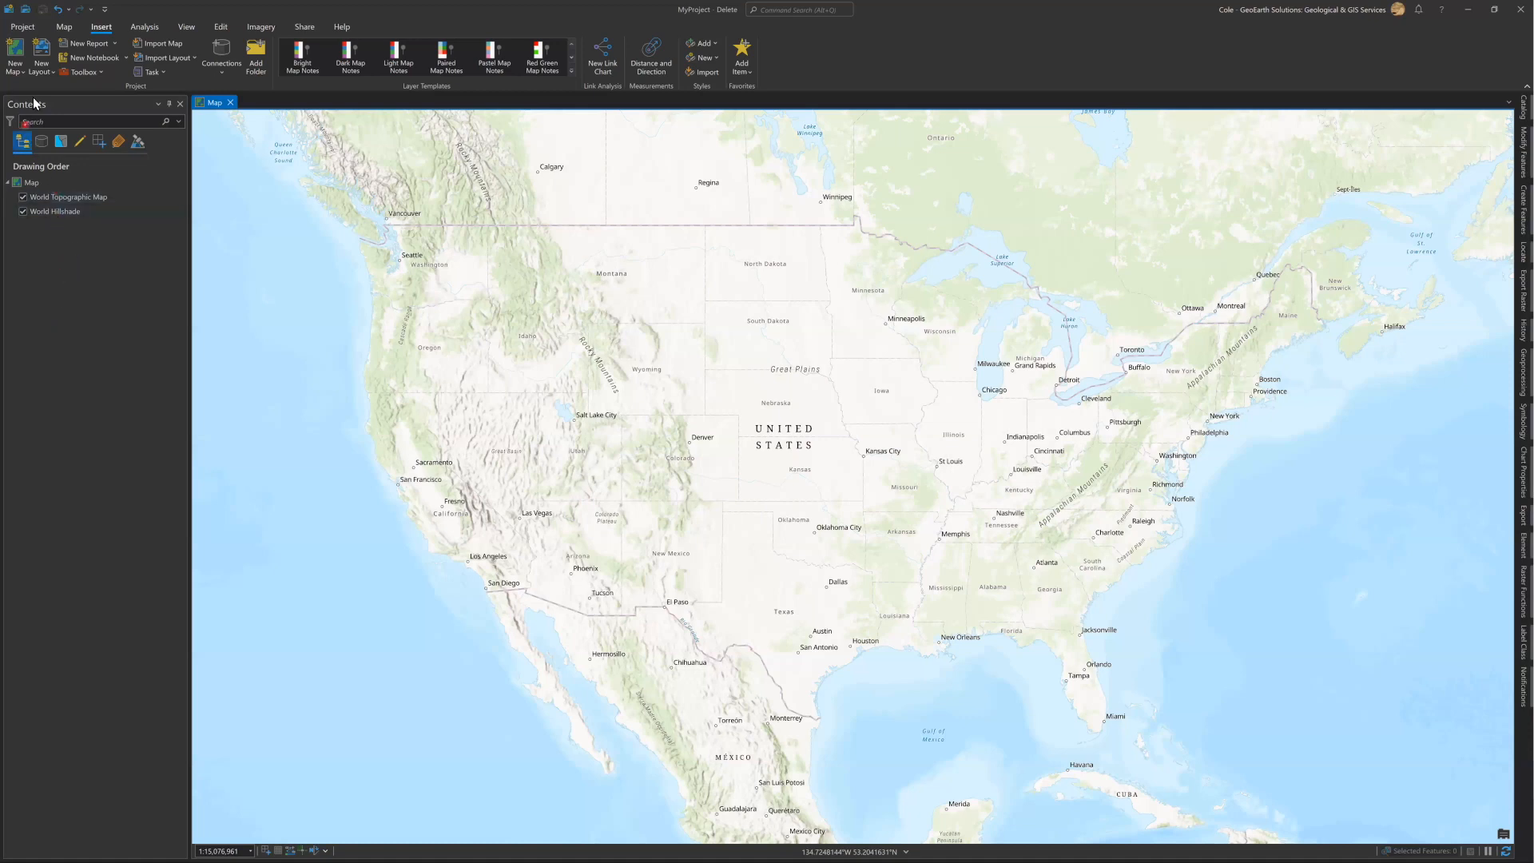
Filter the map's contents by "hillshade" and clear the filter again.
{"action": "left_click", "coordinate": [47, 121]}
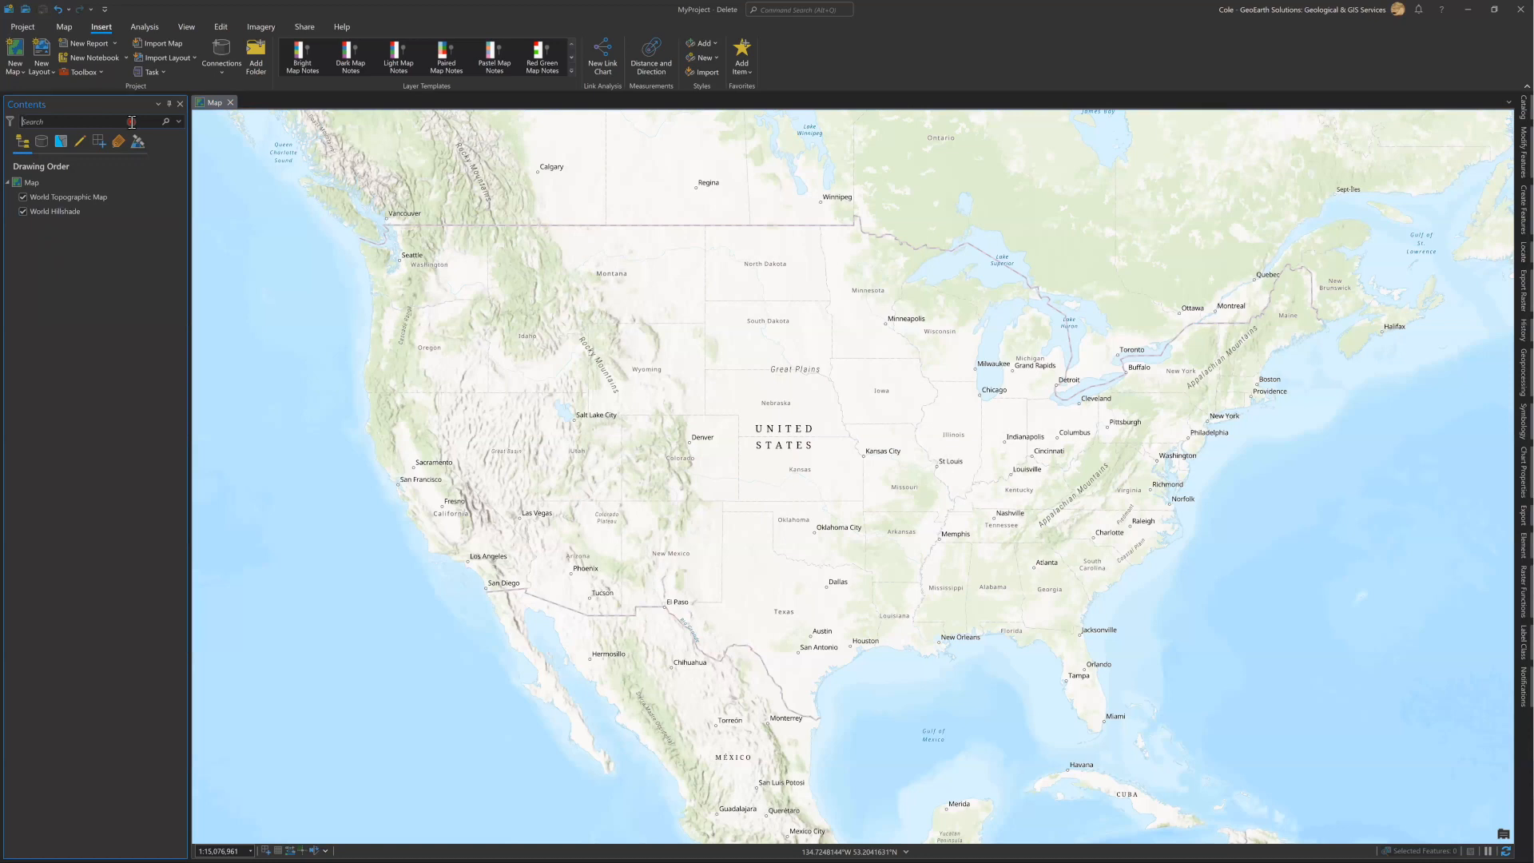
{"action": "type", "text": "hillshade"}
{"action": "left_click", "coordinate": [65, 199]}
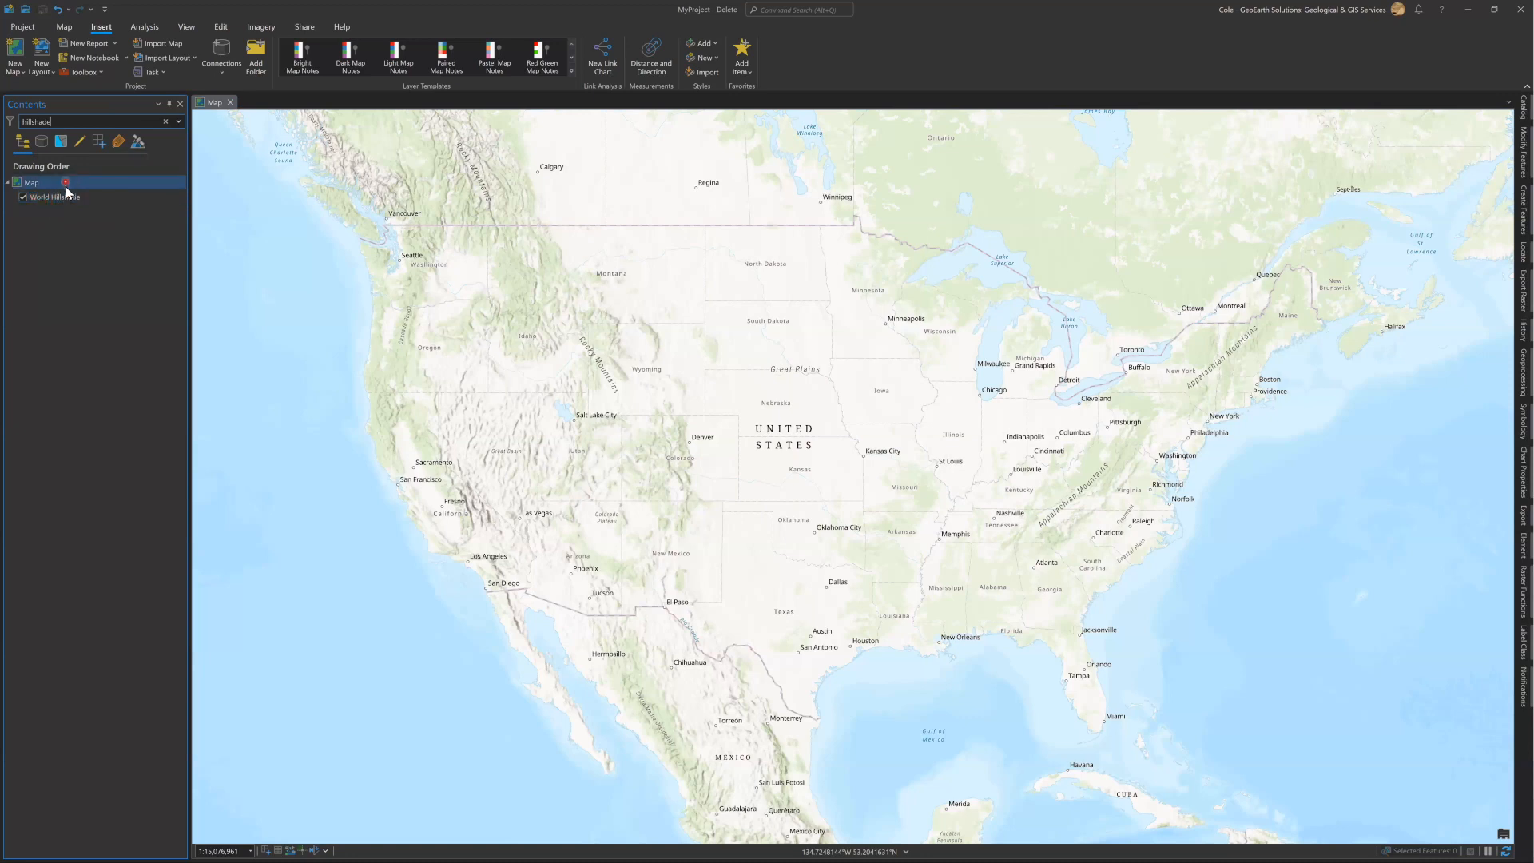
{"action": "left_click", "coordinate": [59, 183]}
{"action": "left_click", "coordinate": [165, 123]}
{"action": "left_click", "coordinate": [128, 123]}
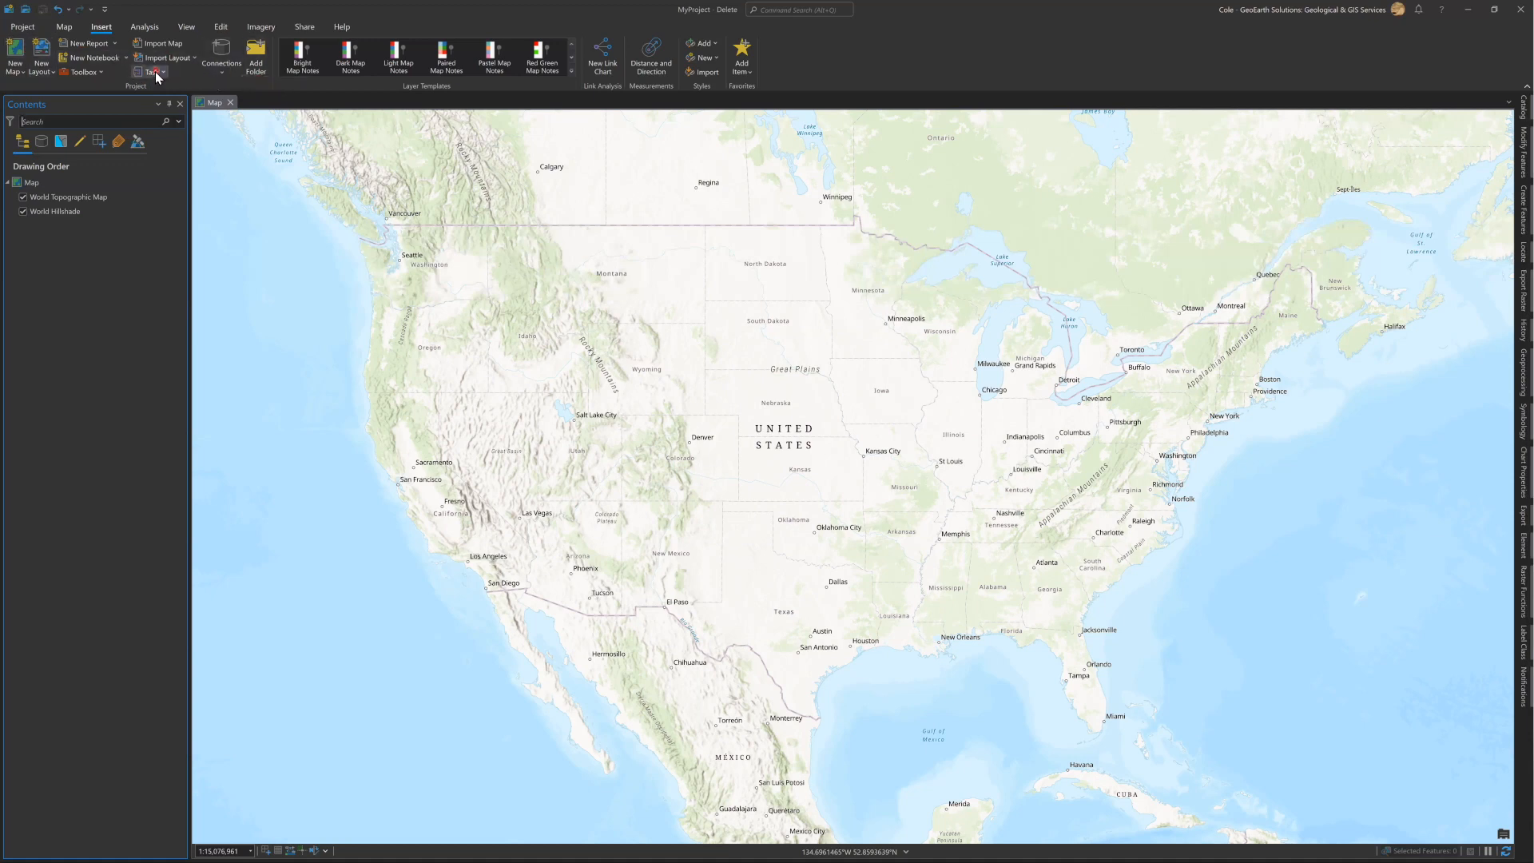
Explore the map by panning and zooming into central California, and step back to the previous extents.
{"action": "left_click", "coordinate": [66, 30]}
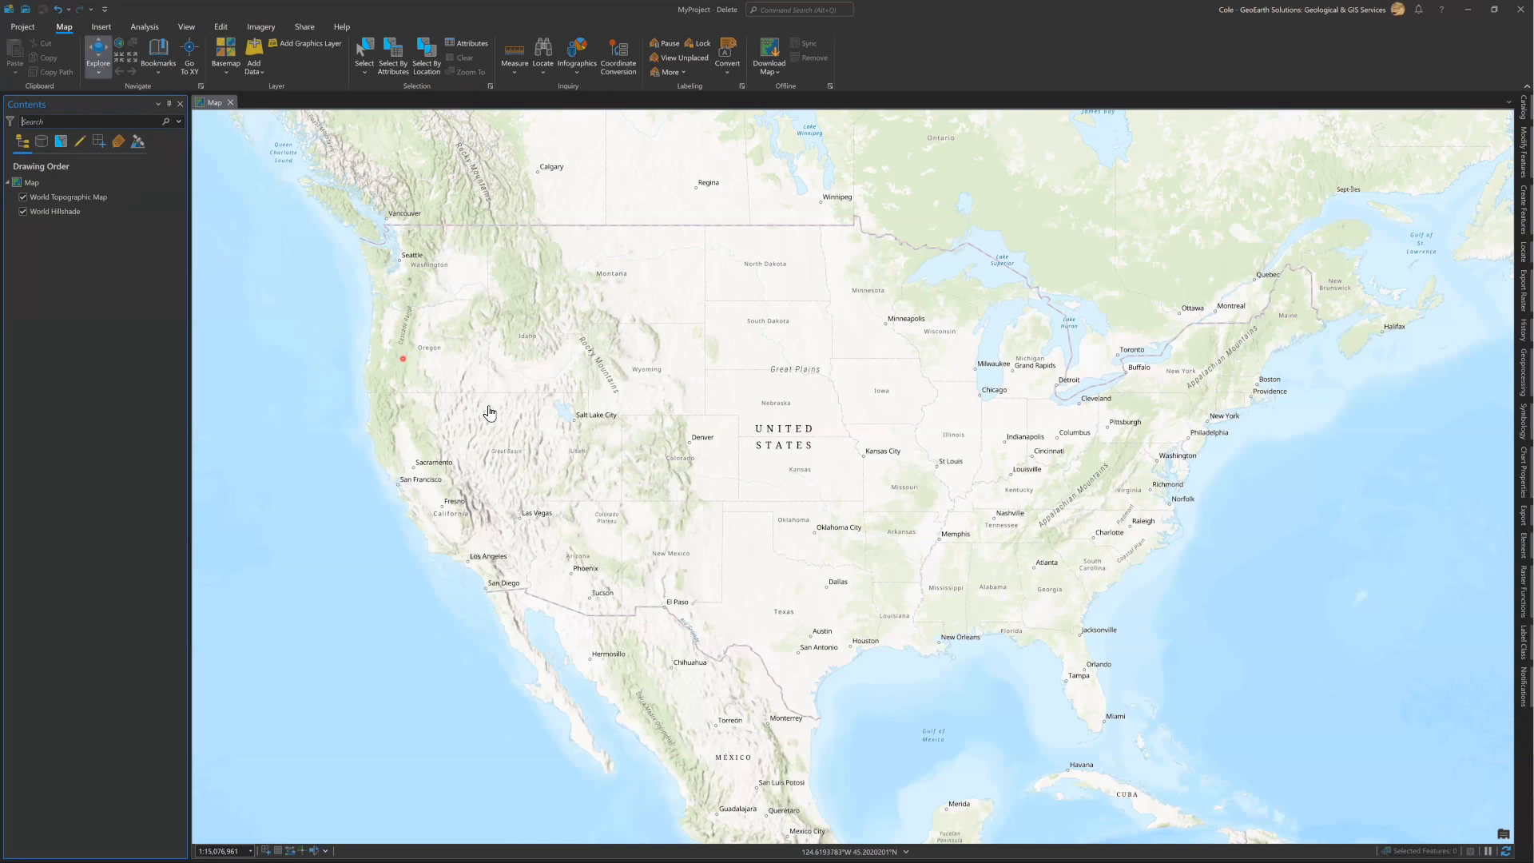
{"action": "left_click_drag", "start_coordinate": [452, 425], "coordinate": [415, 433]}
{"action": "left_click_drag", "start_coordinate": [614, 438], "coordinate": [447, 420]}
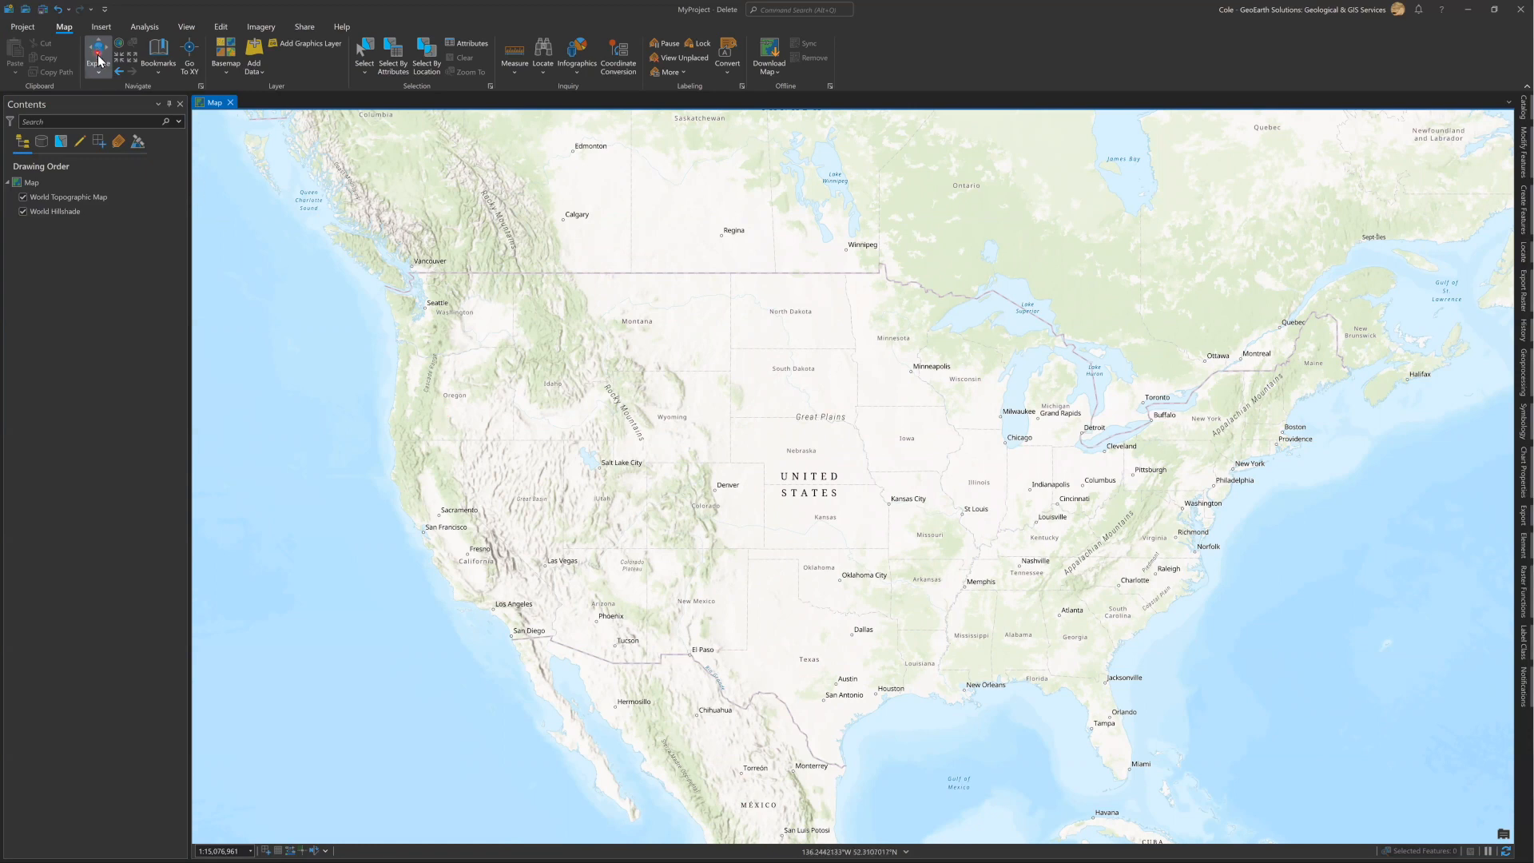
{"action": "scroll", "coordinate": [457, 544], "scroll_direction": "up", "scroll_amount": 1}
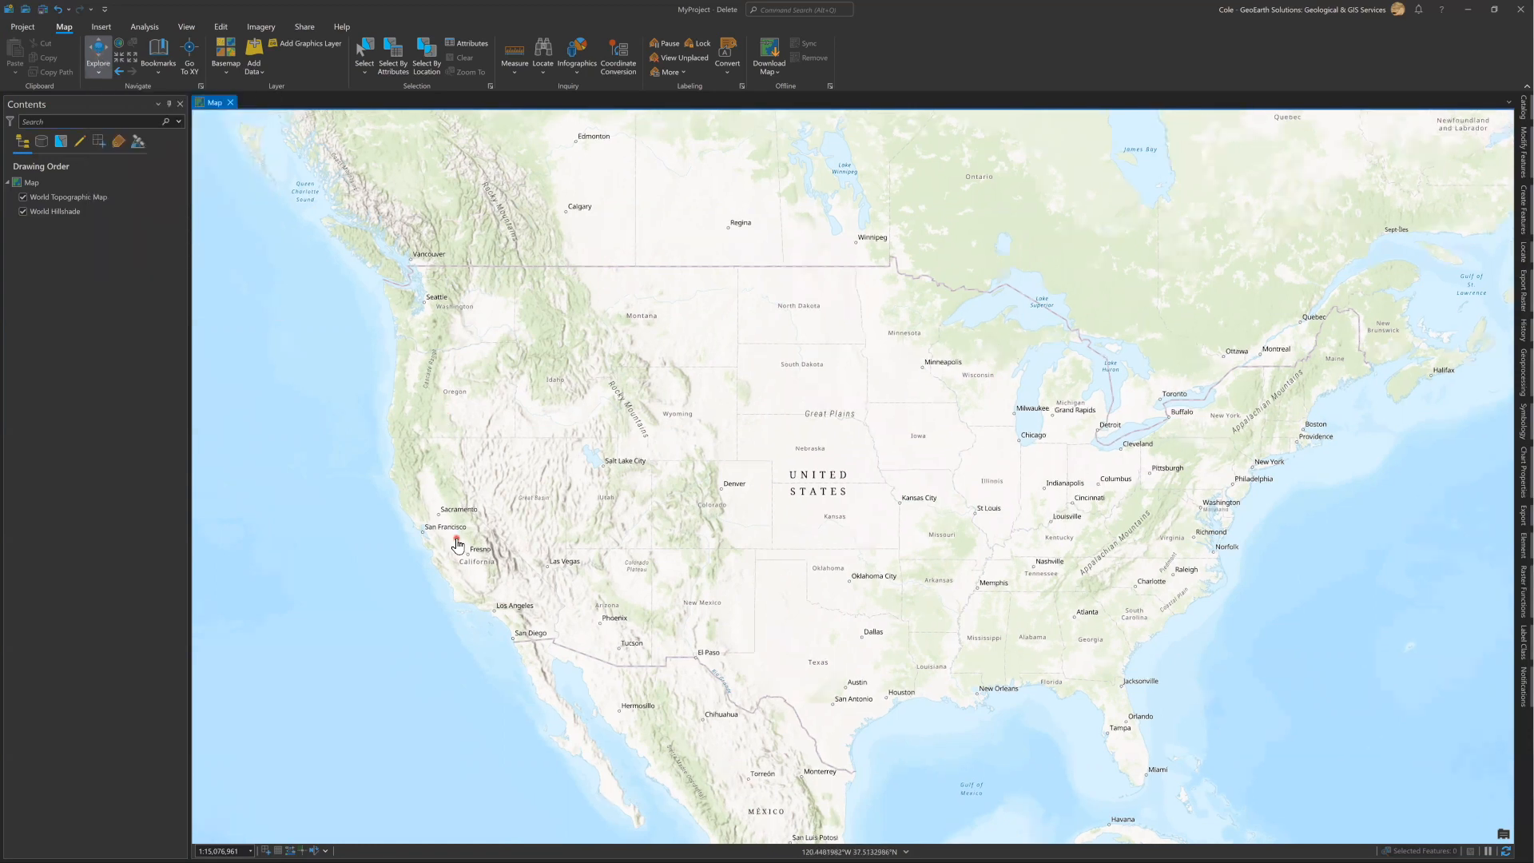
{"action": "scroll", "coordinate": [458, 544], "scroll_direction": "up", "scroll_amount": 3}
{"action": "scroll", "coordinate": [457, 545], "scroll_direction": "up", "scroll_amount": 3}
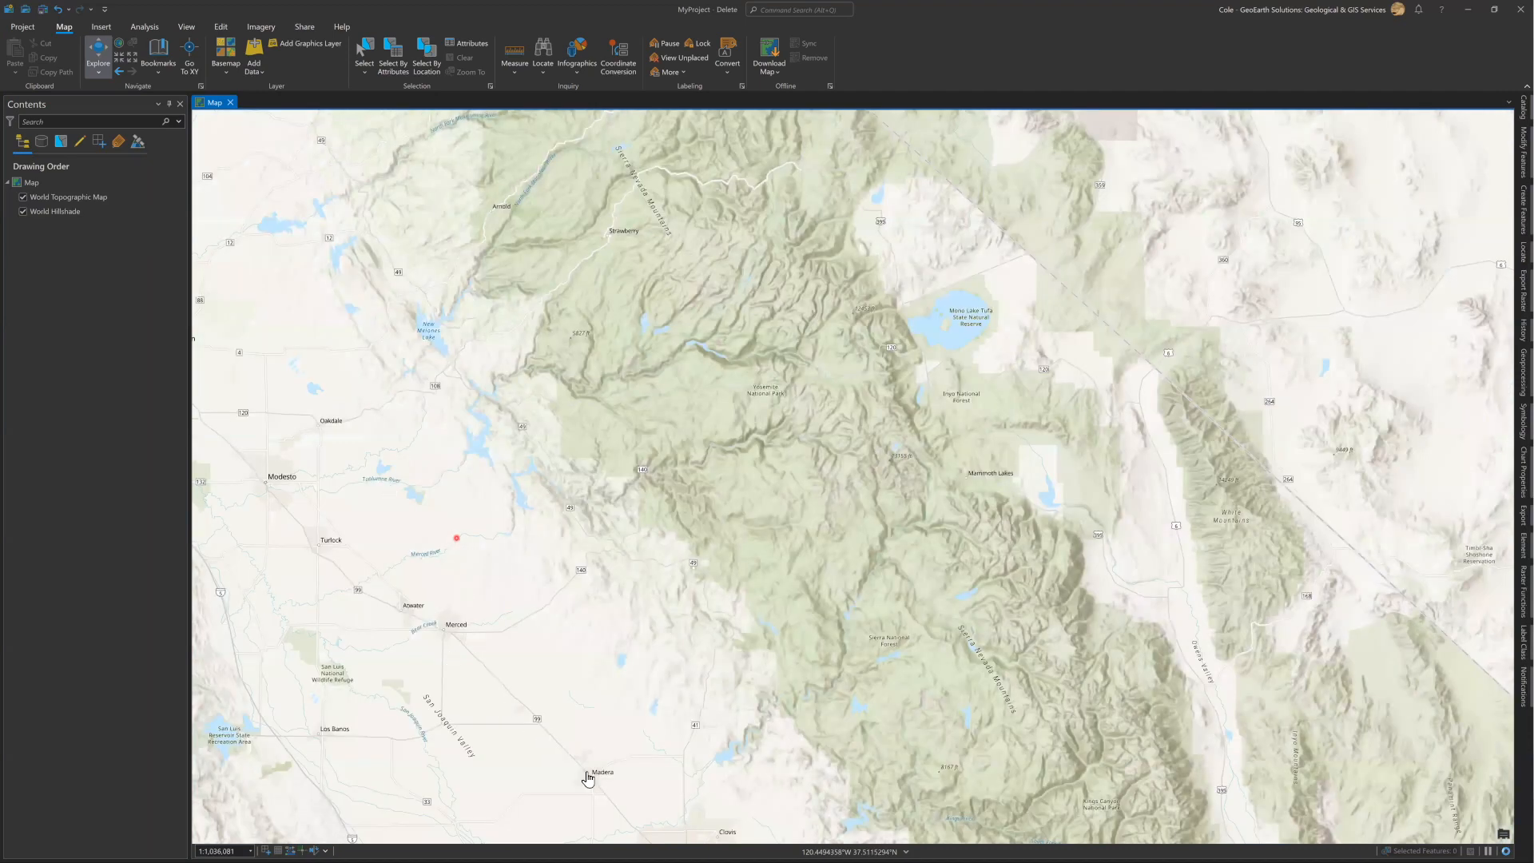
{"action": "scroll", "coordinate": [360, 579], "scroll_direction": "up", "scroll_amount": 1}
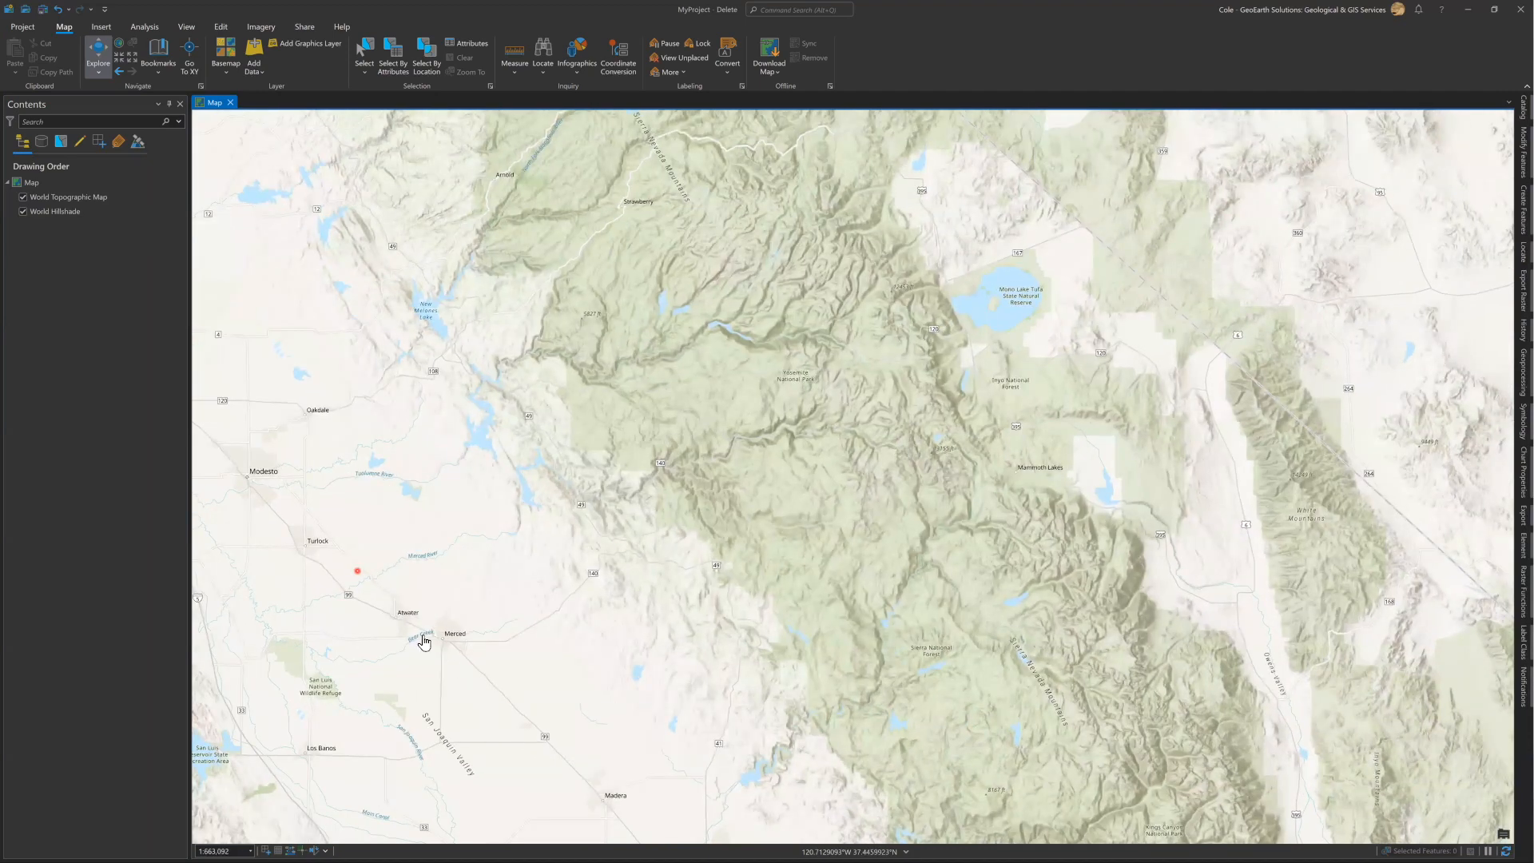
{"action": "left_click", "coordinate": [117, 72]}
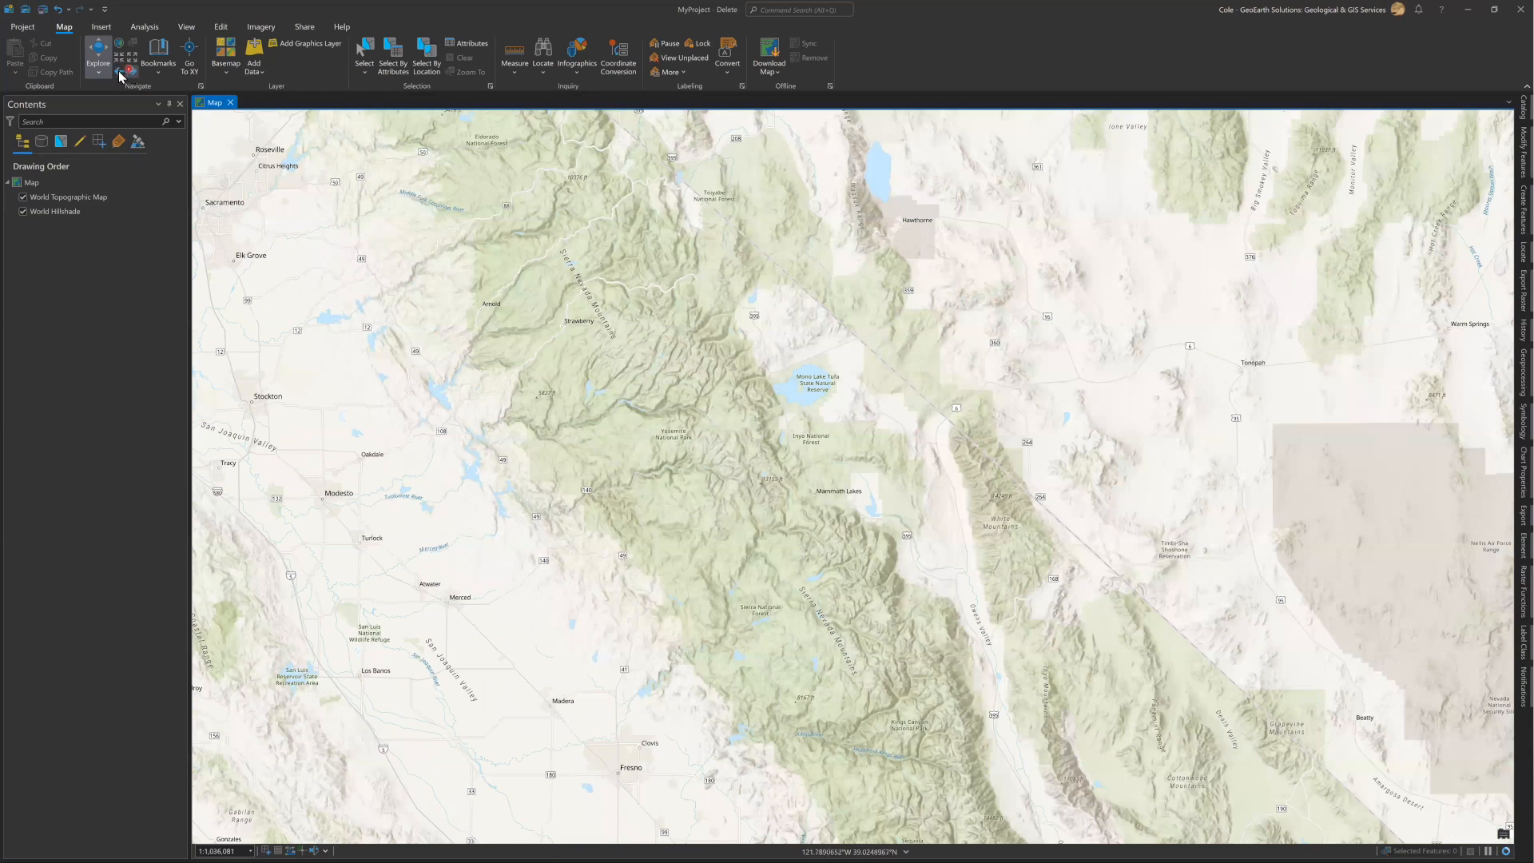
{"action": "left_click", "coordinate": [120, 73]}
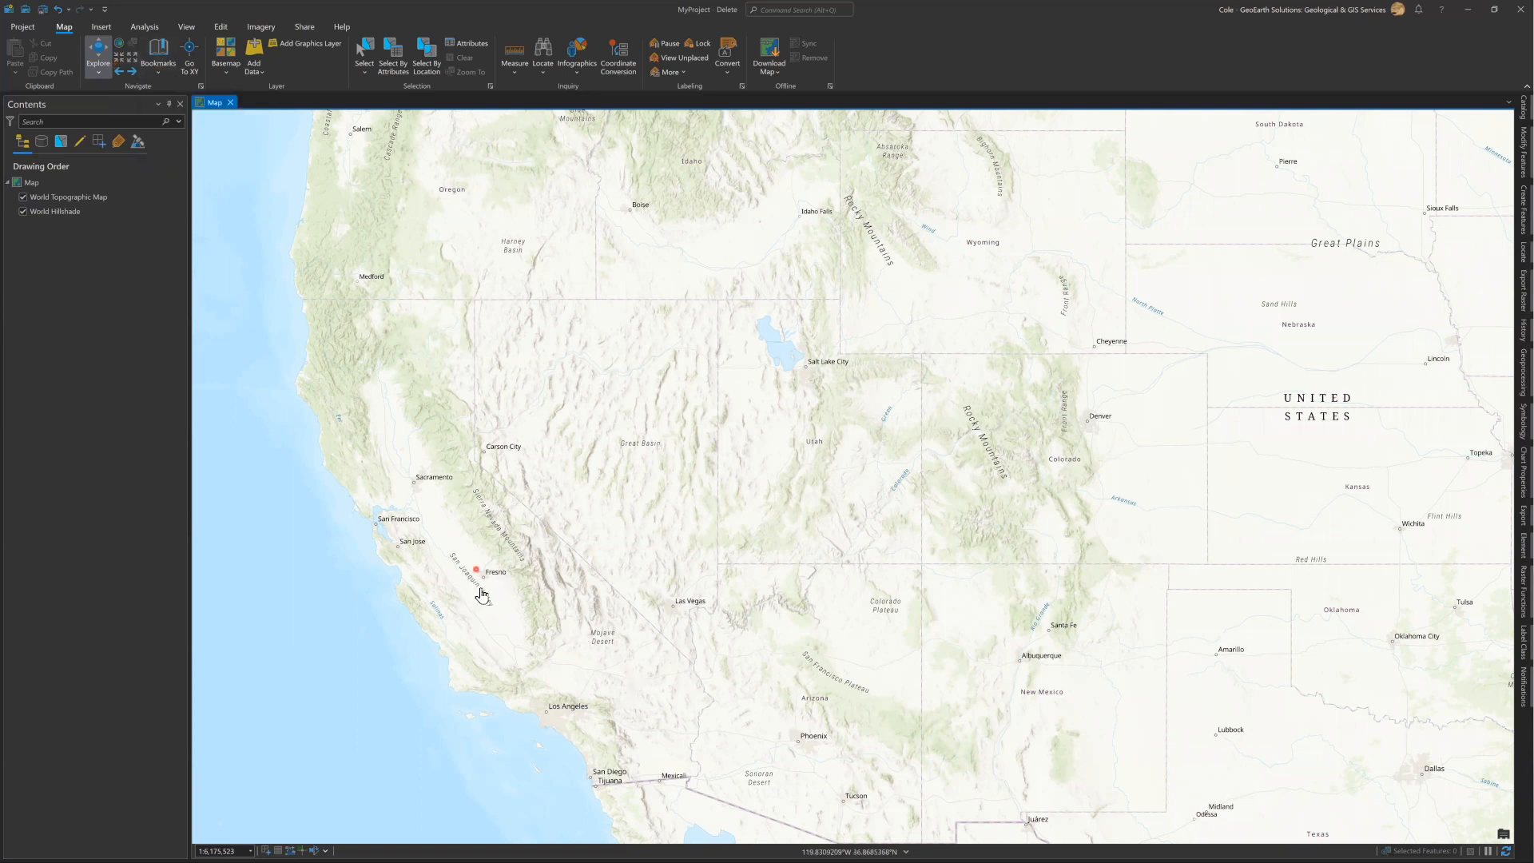
Zoom to the Fresno area and save that view as a bookmark named "Fresno".
{"action": "scroll", "coordinate": [484, 591], "scroll_direction": "up", "scroll_amount": 1}
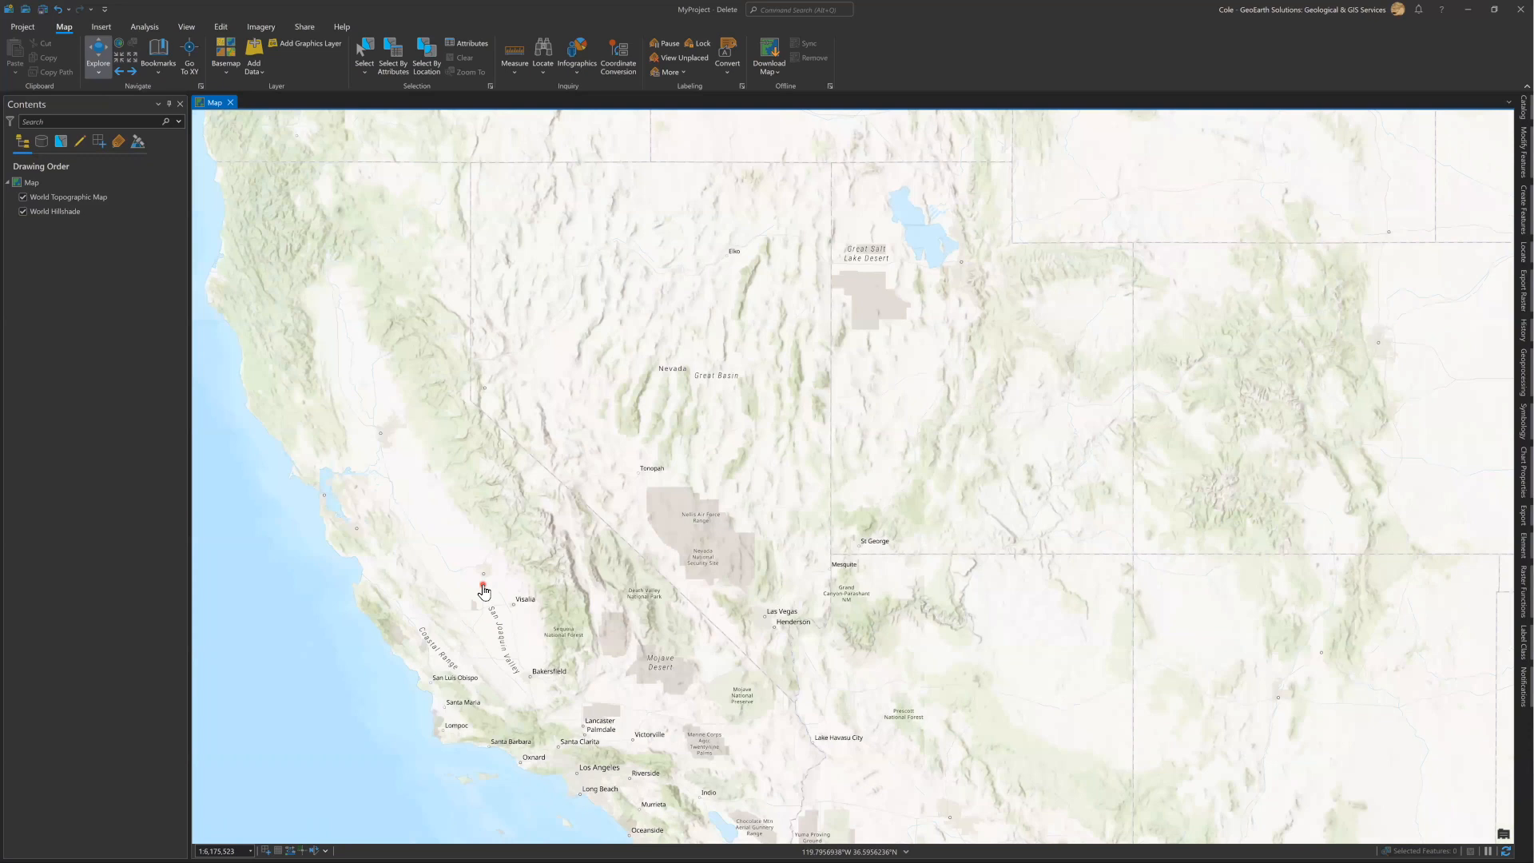
{"action": "scroll", "coordinate": [489, 522], "scroll_direction": "up", "scroll_amount": 5}
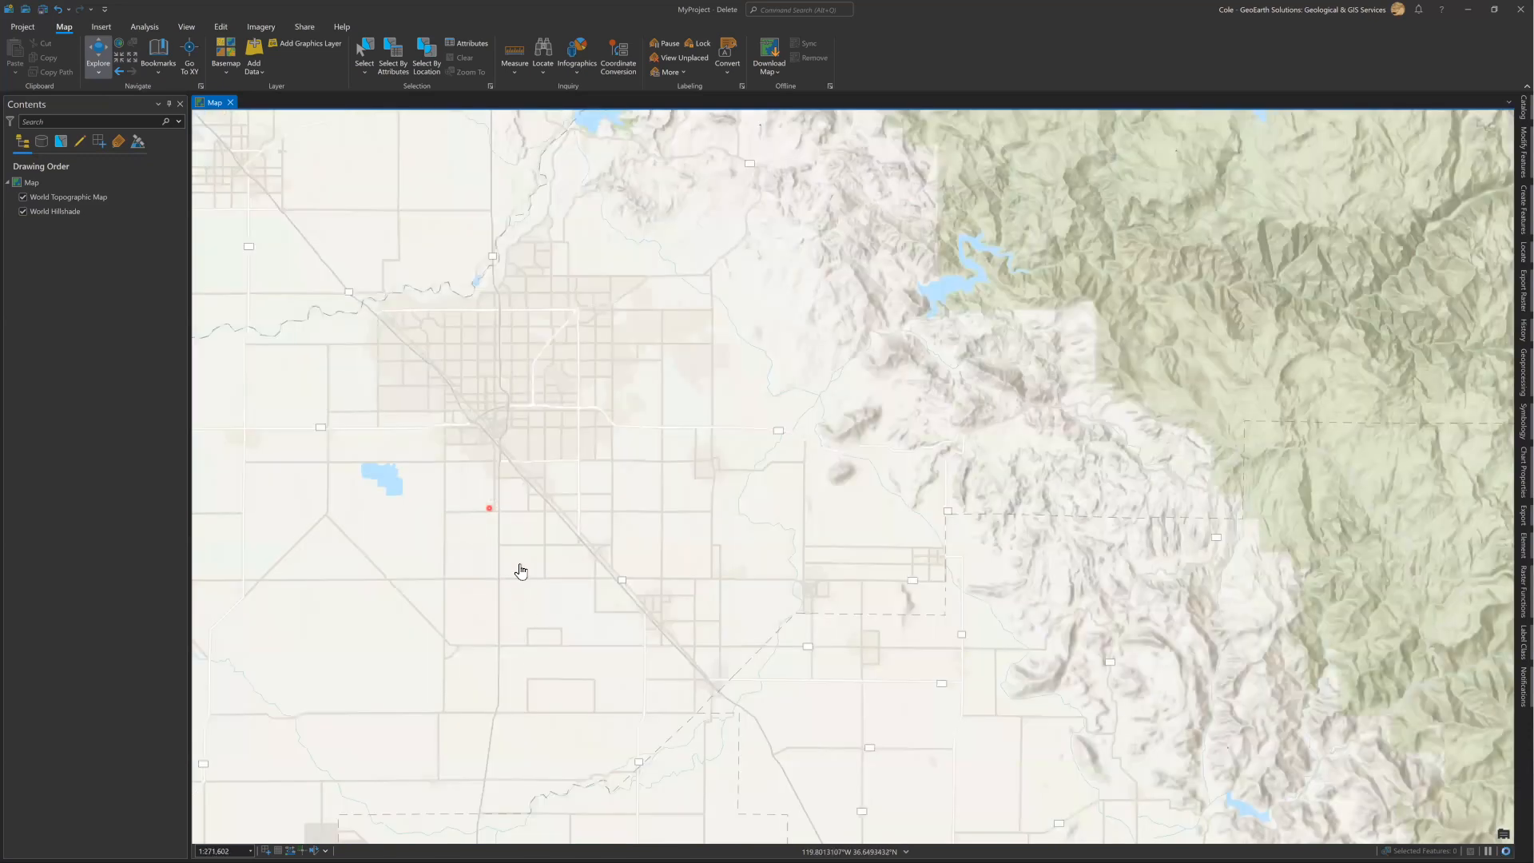
{"action": "scroll", "coordinate": [284, 194], "scroll_direction": "up", "scroll_amount": 2}
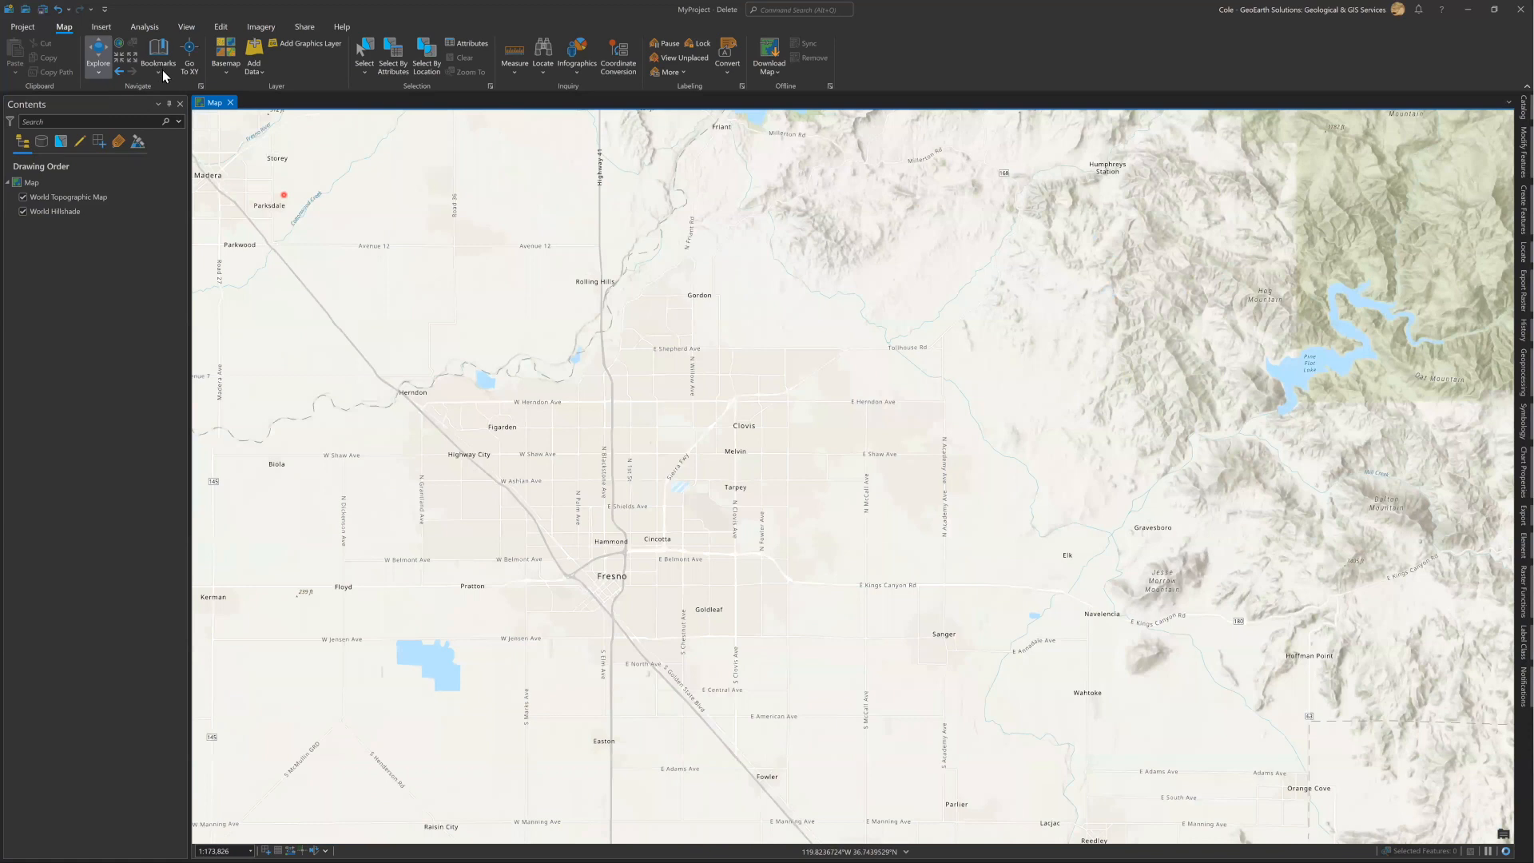
{"action": "left_click", "coordinate": [162, 69]}
{"action": "left_click", "coordinate": [175, 123]}
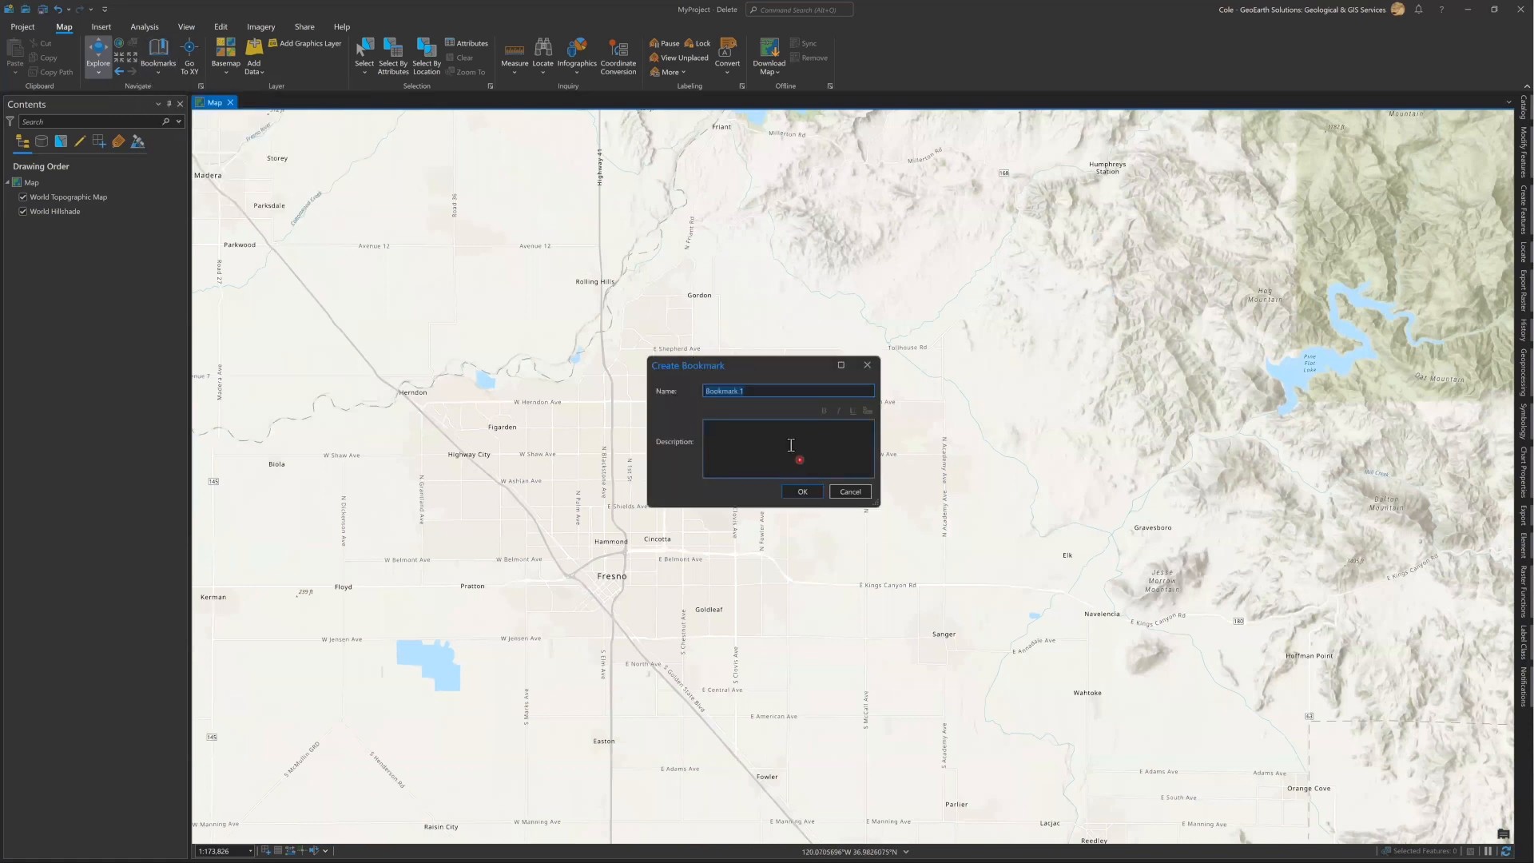
{"action": "type", "text": "Fresno"}
{"action": "left_click", "coordinate": [803, 492]}
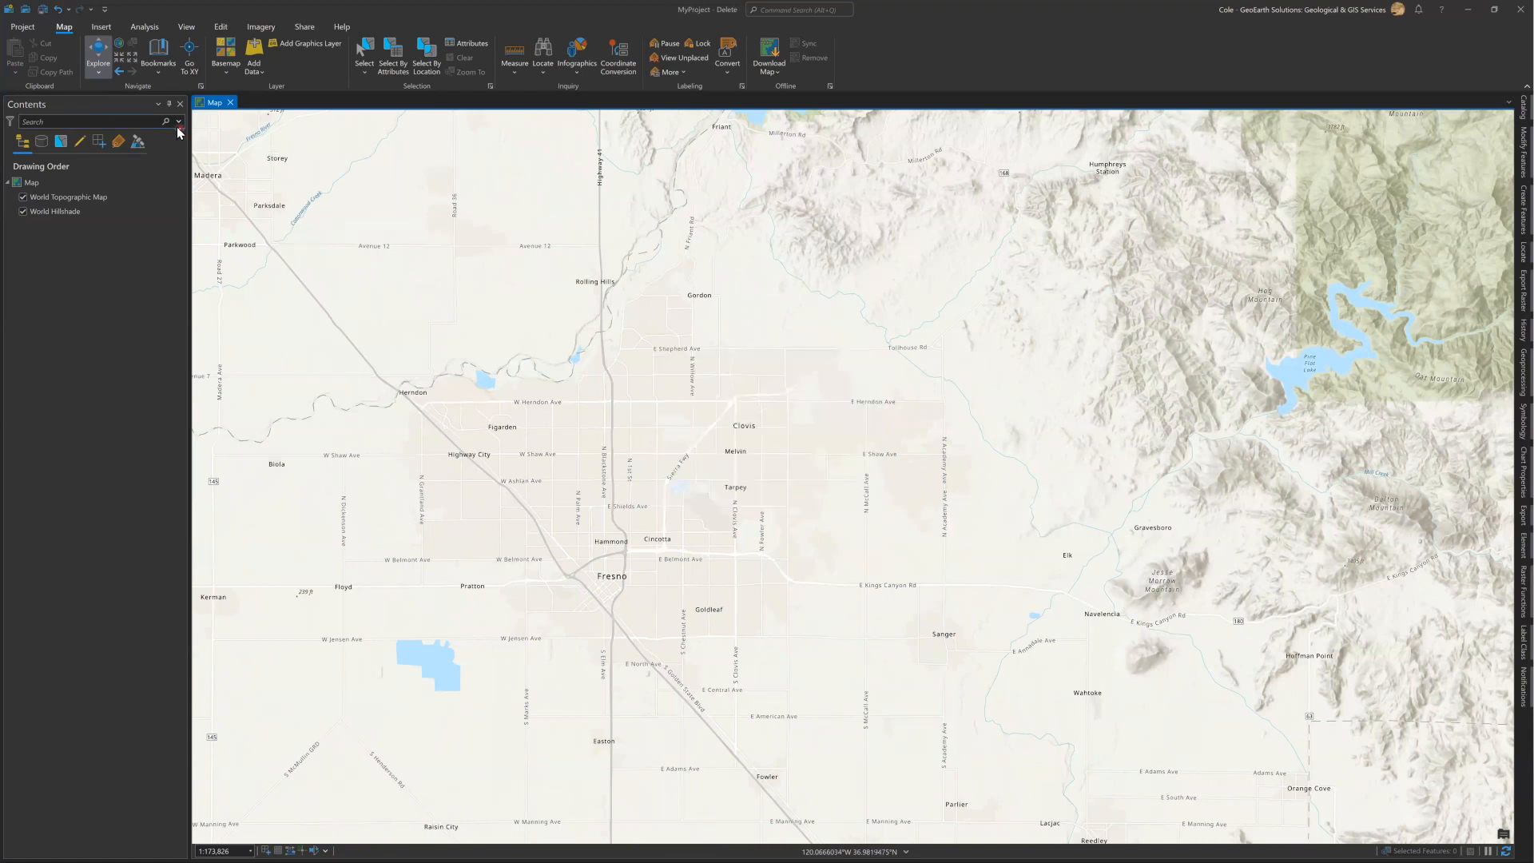
Step back through the previous map extents and return forward to the Fresno view.
{"action": "left_click", "coordinate": [119, 72]}
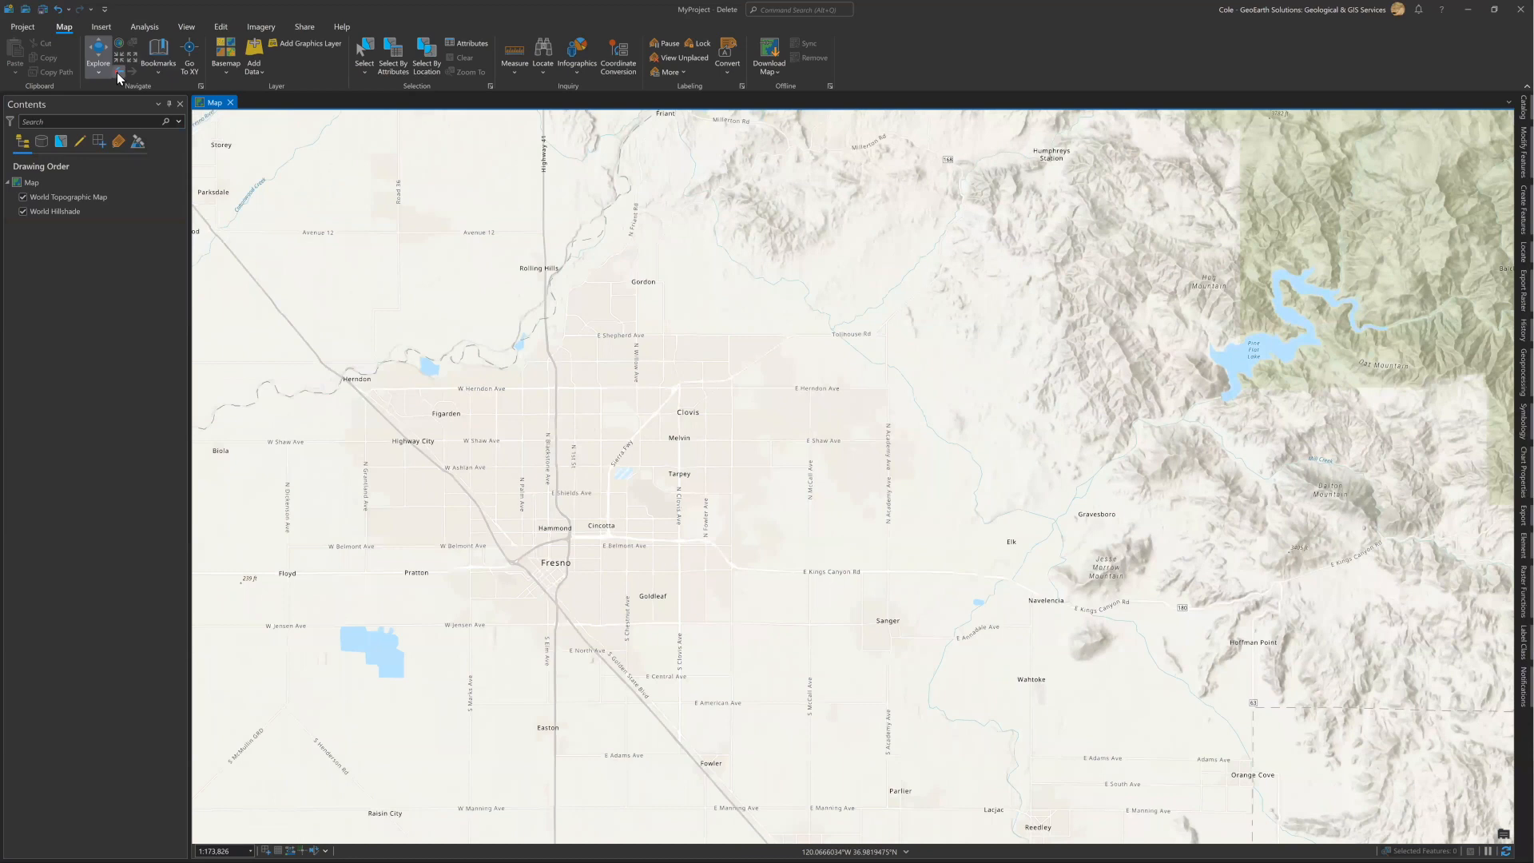
{"action": "left_click", "coordinate": [119, 74]}
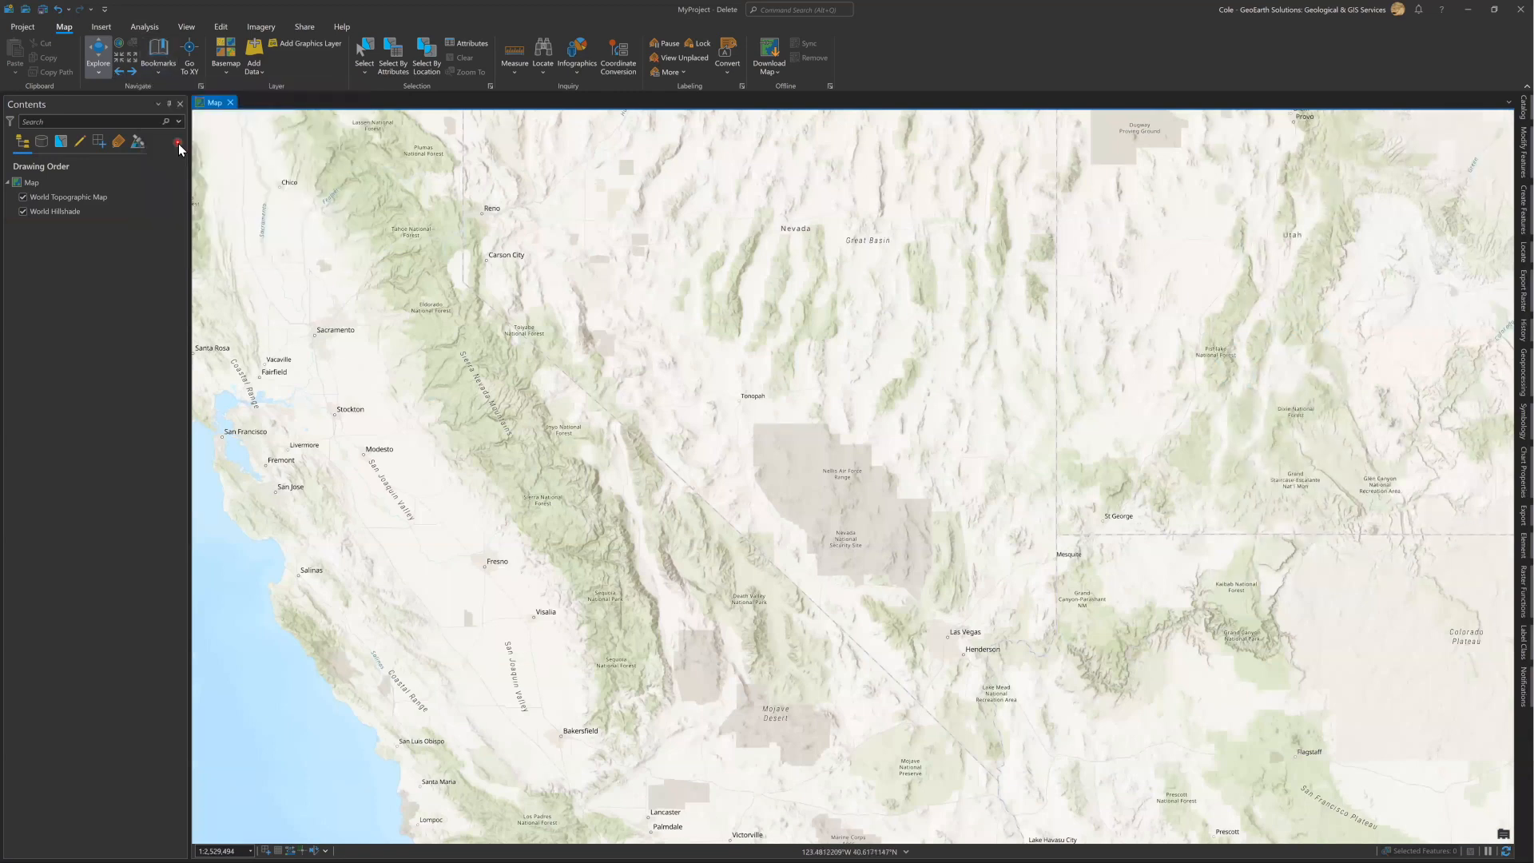
{"action": "key", "text": "alt+Right"}
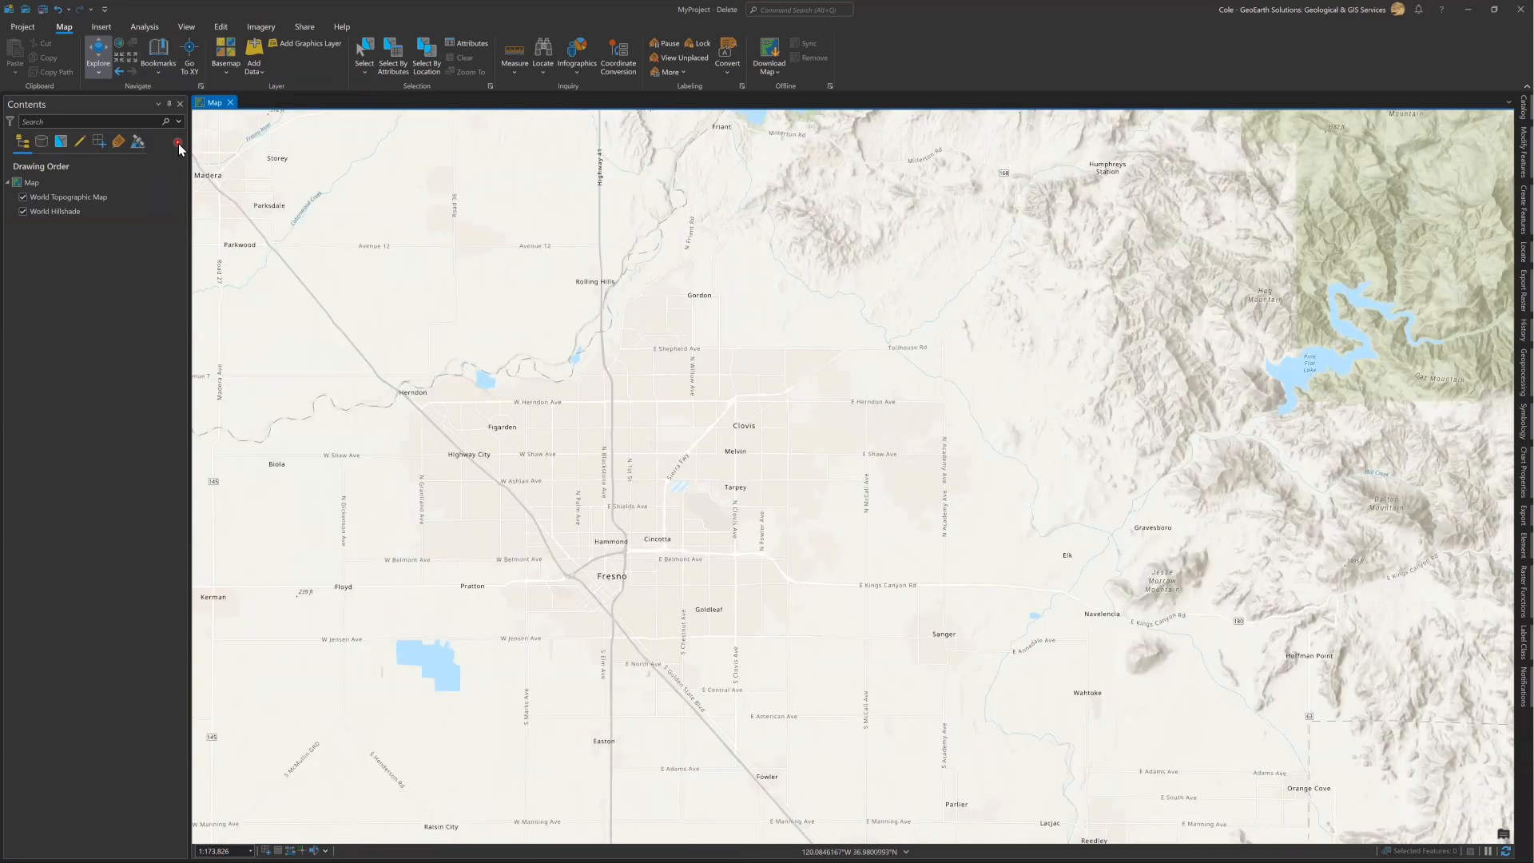
Show the Go To XY control over the map, examine its coordinate fields and location unit formats, and hide it.
{"action": "left_click", "coordinate": [192, 62]}
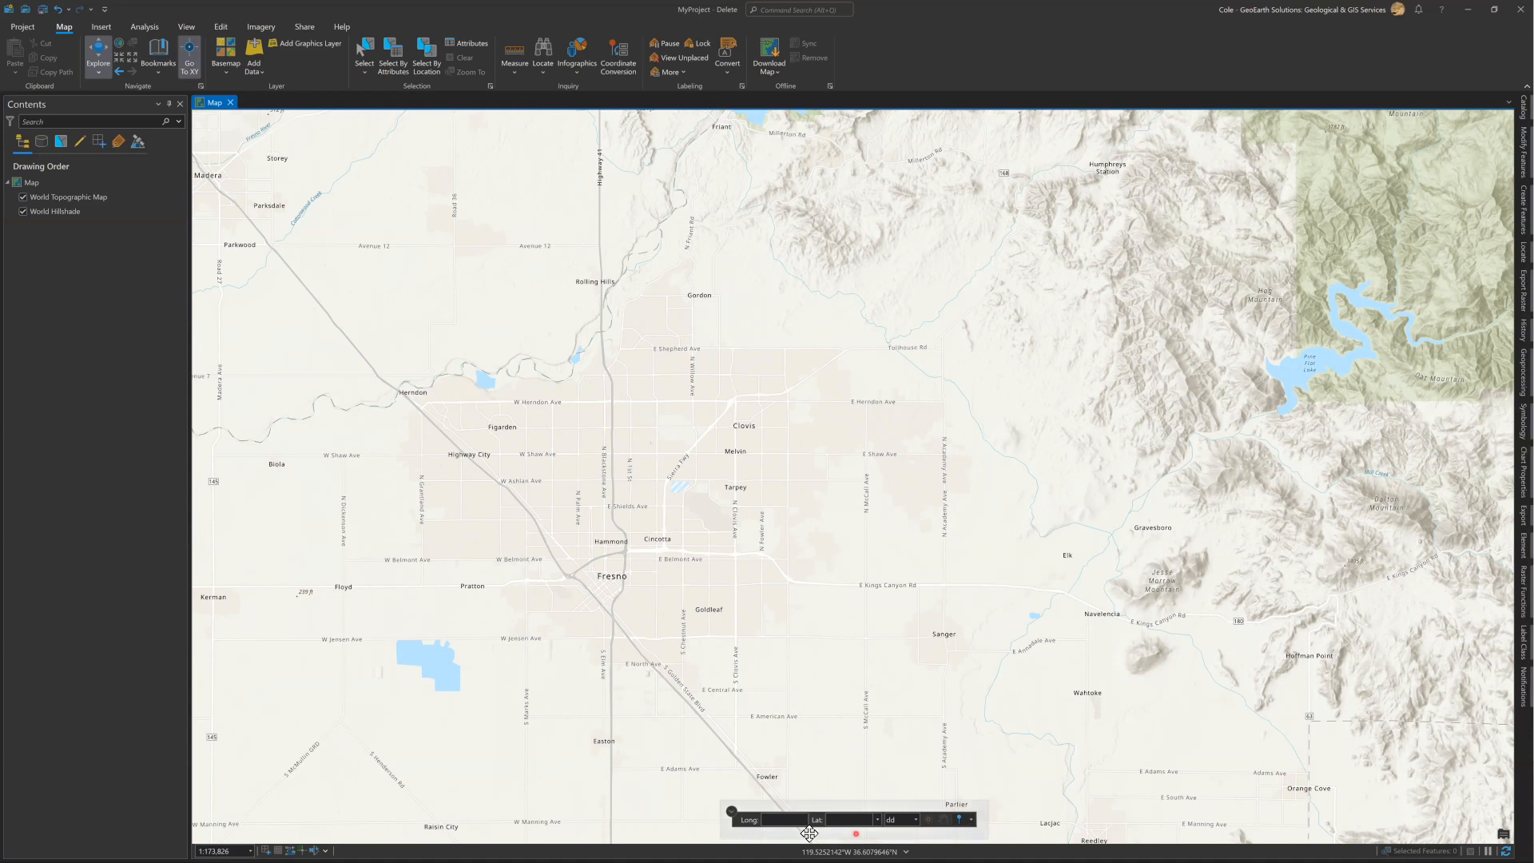
{"action": "left_click_drag", "start_coordinate": [776, 799], "coordinate": [344, 252]}
{"action": "left_click", "coordinate": [345, 259]}
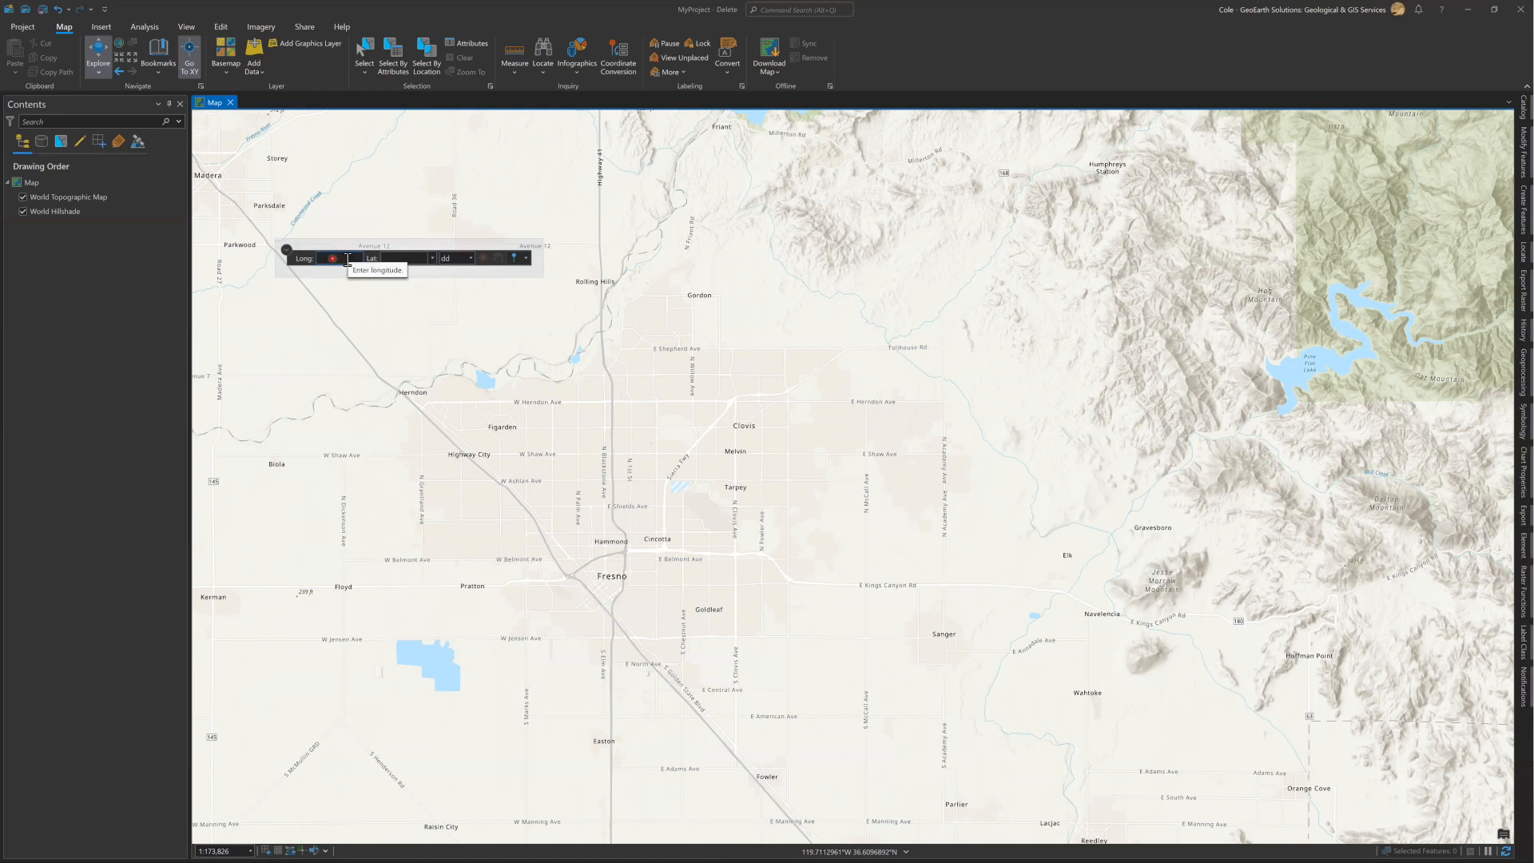
{"action": "left_click", "coordinate": [398, 259]}
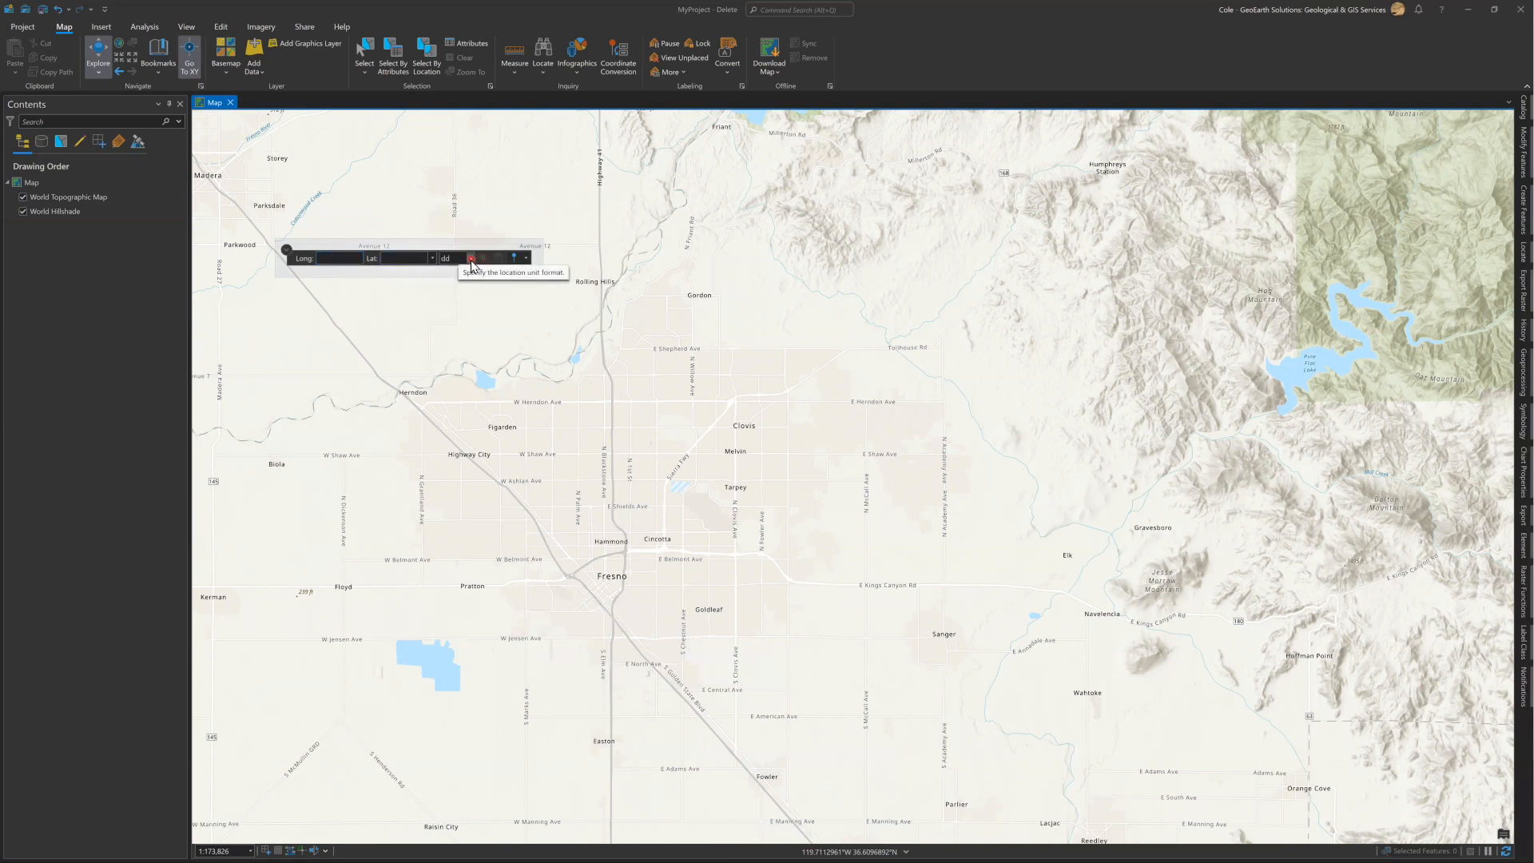
{"action": "left_click", "coordinate": [472, 259]}
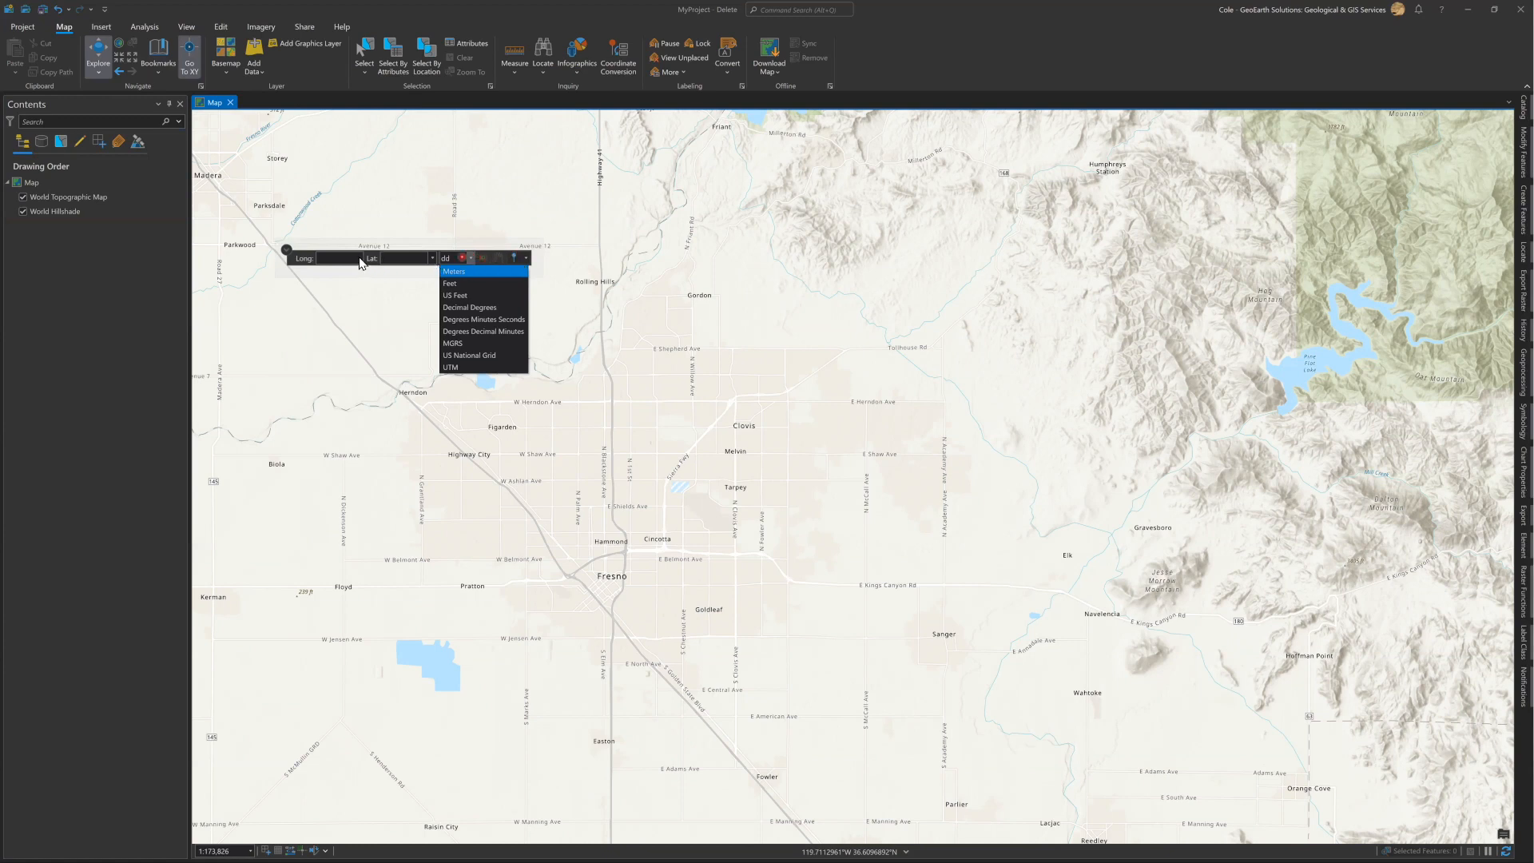
{"action": "left_click", "coordinate": [287, 251]}
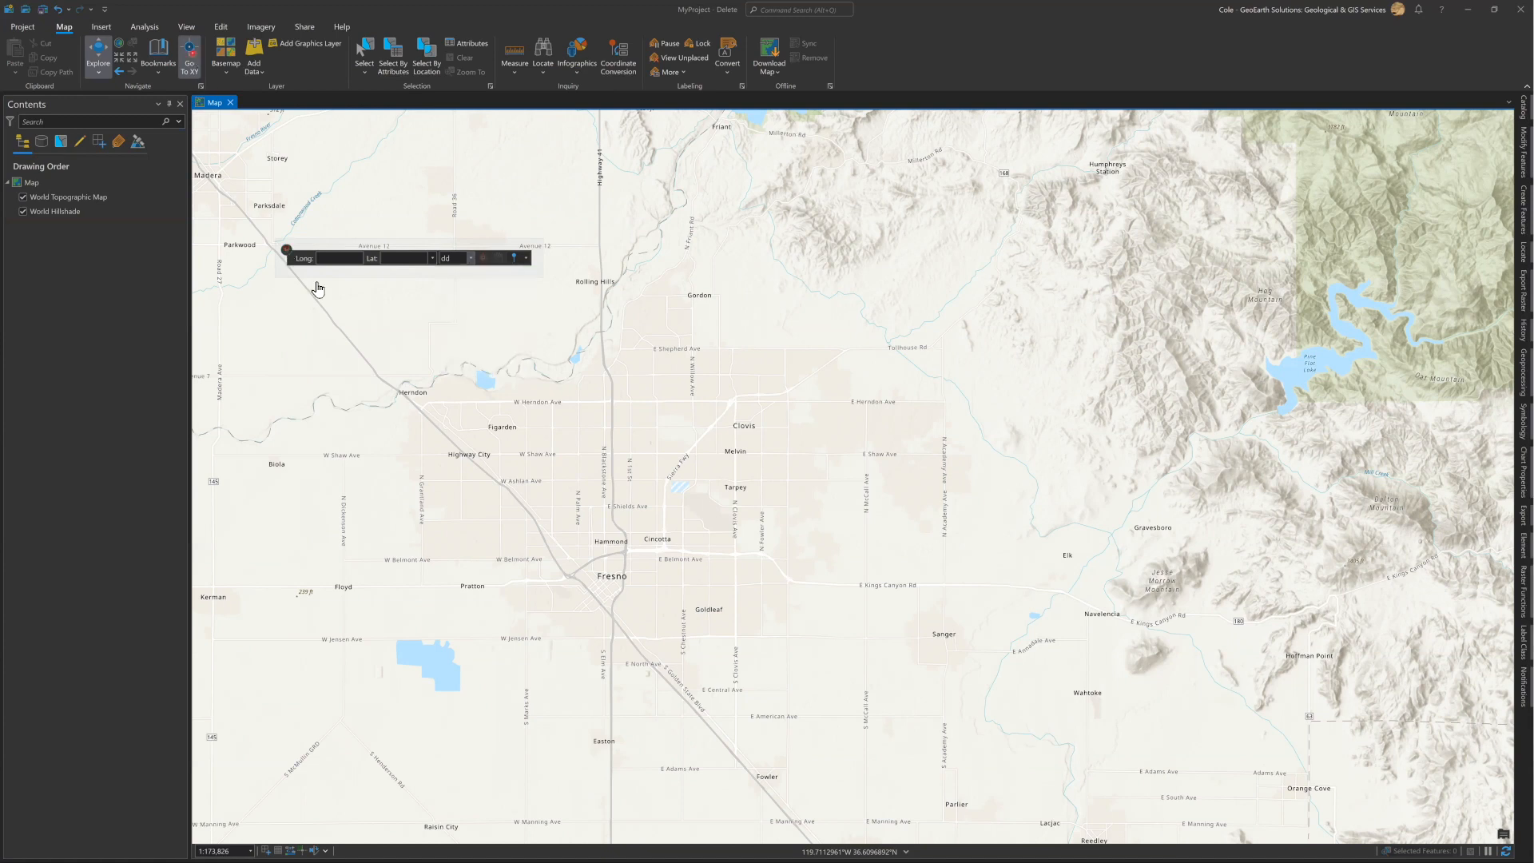
{"action": "left_click", "coordinate": [287, 249]}
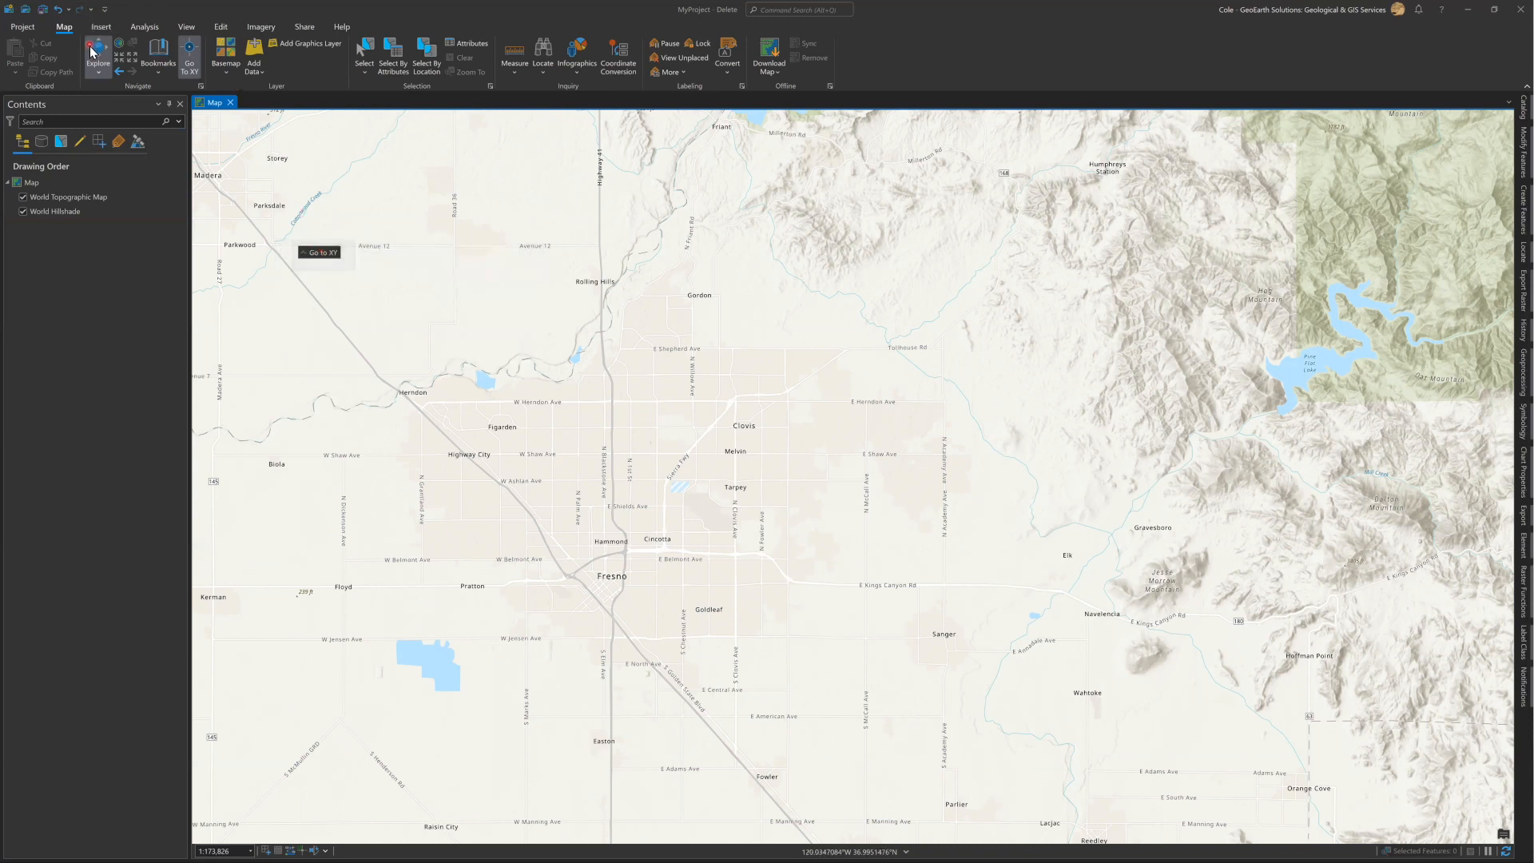
{"action": "left_click", "coordinate": [192, 57]}
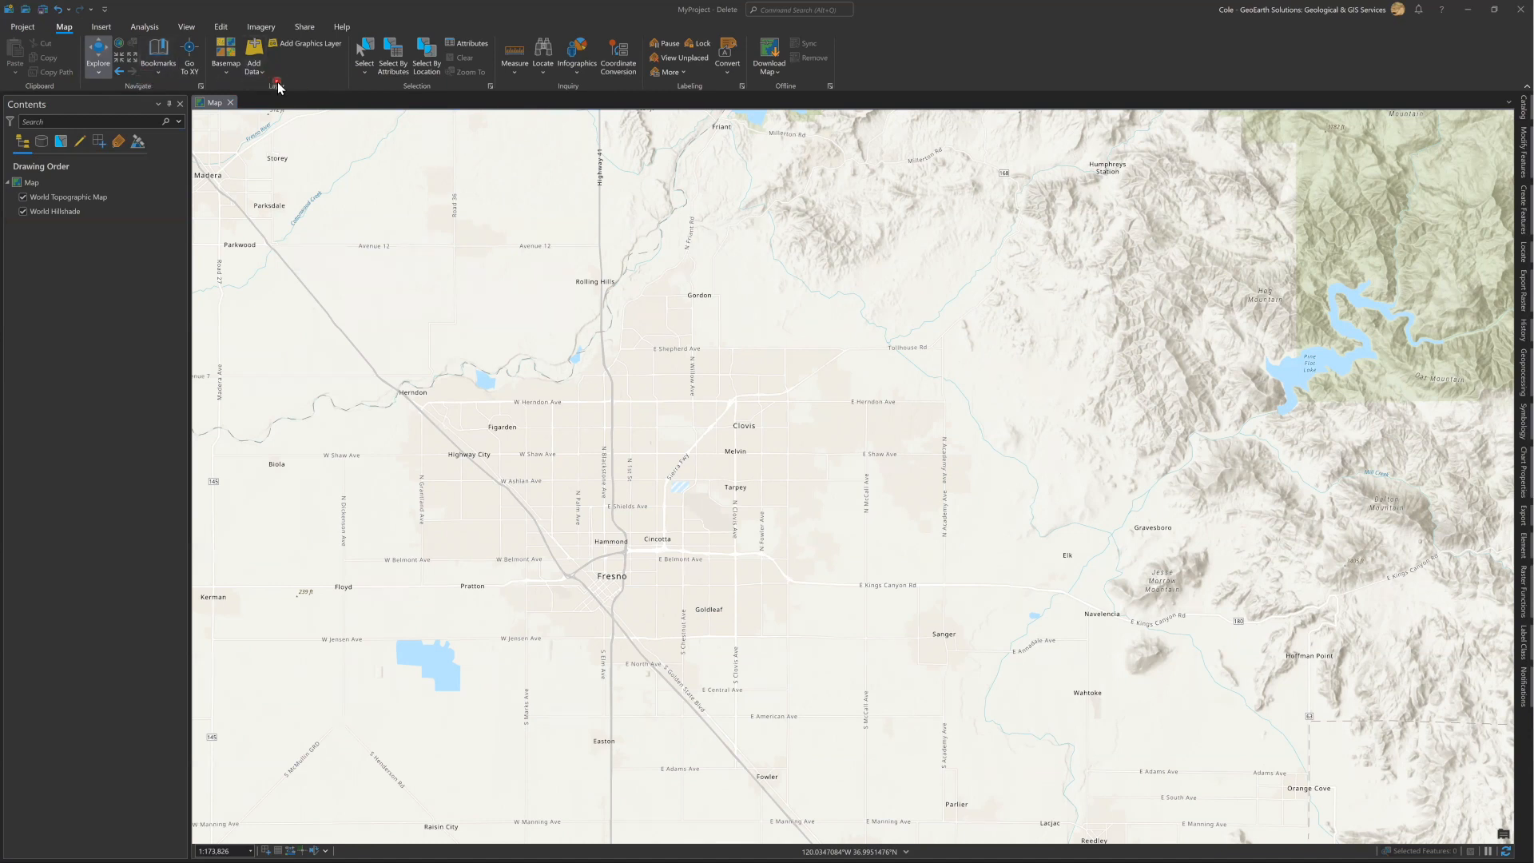
Try the Dark Gray Canvas basemap and set the basemap back to Topographic.
{"action": "left_click", "coordinate": [227, 64]}
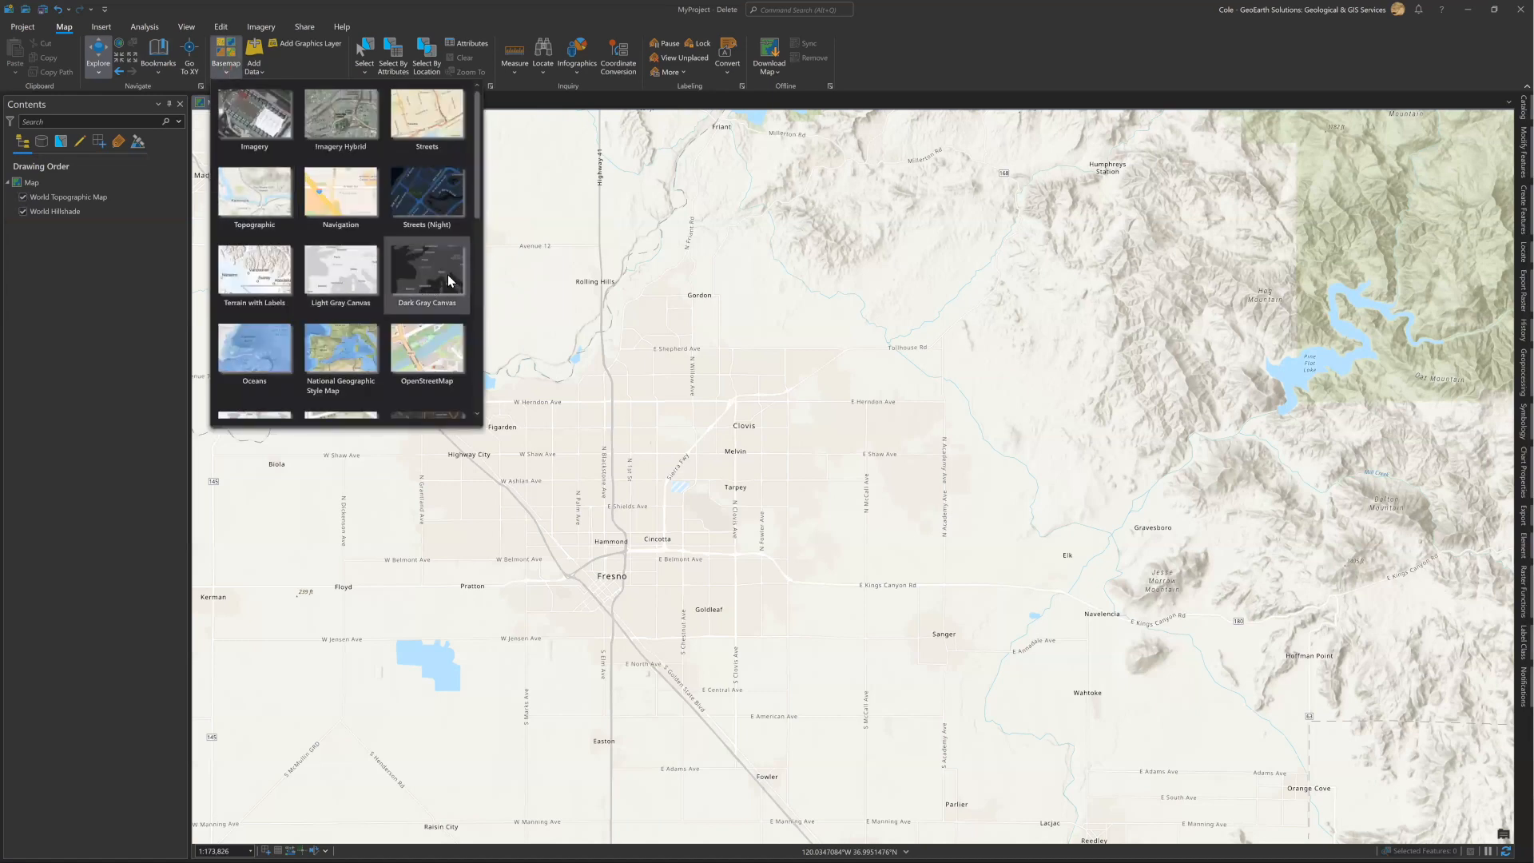
{"action": "left_click", "coordinate": [439, 276]}
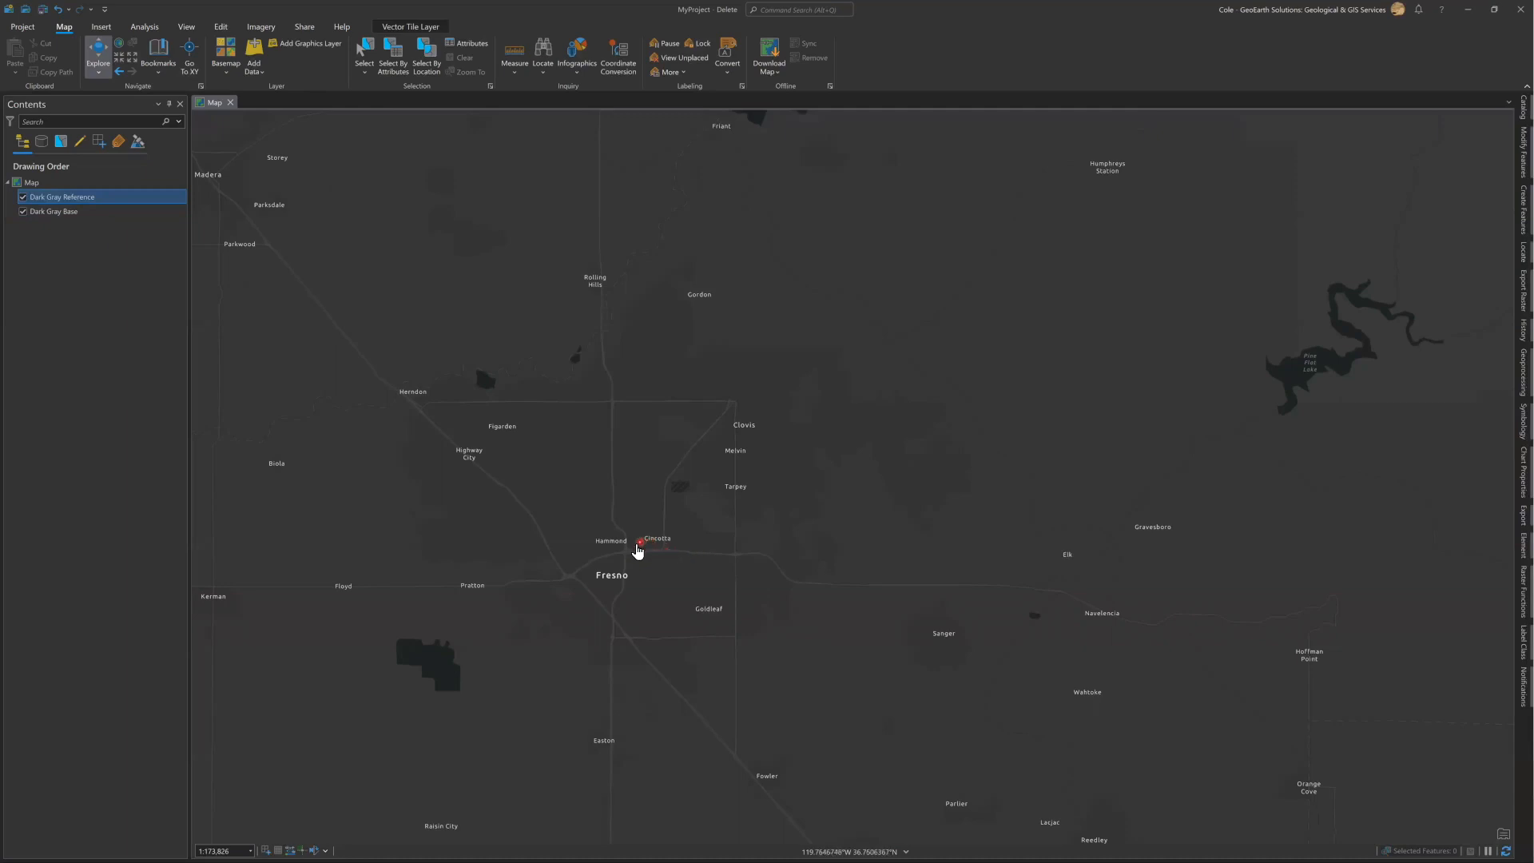
{"action": "left_click", "coordinate": [223, 71]}
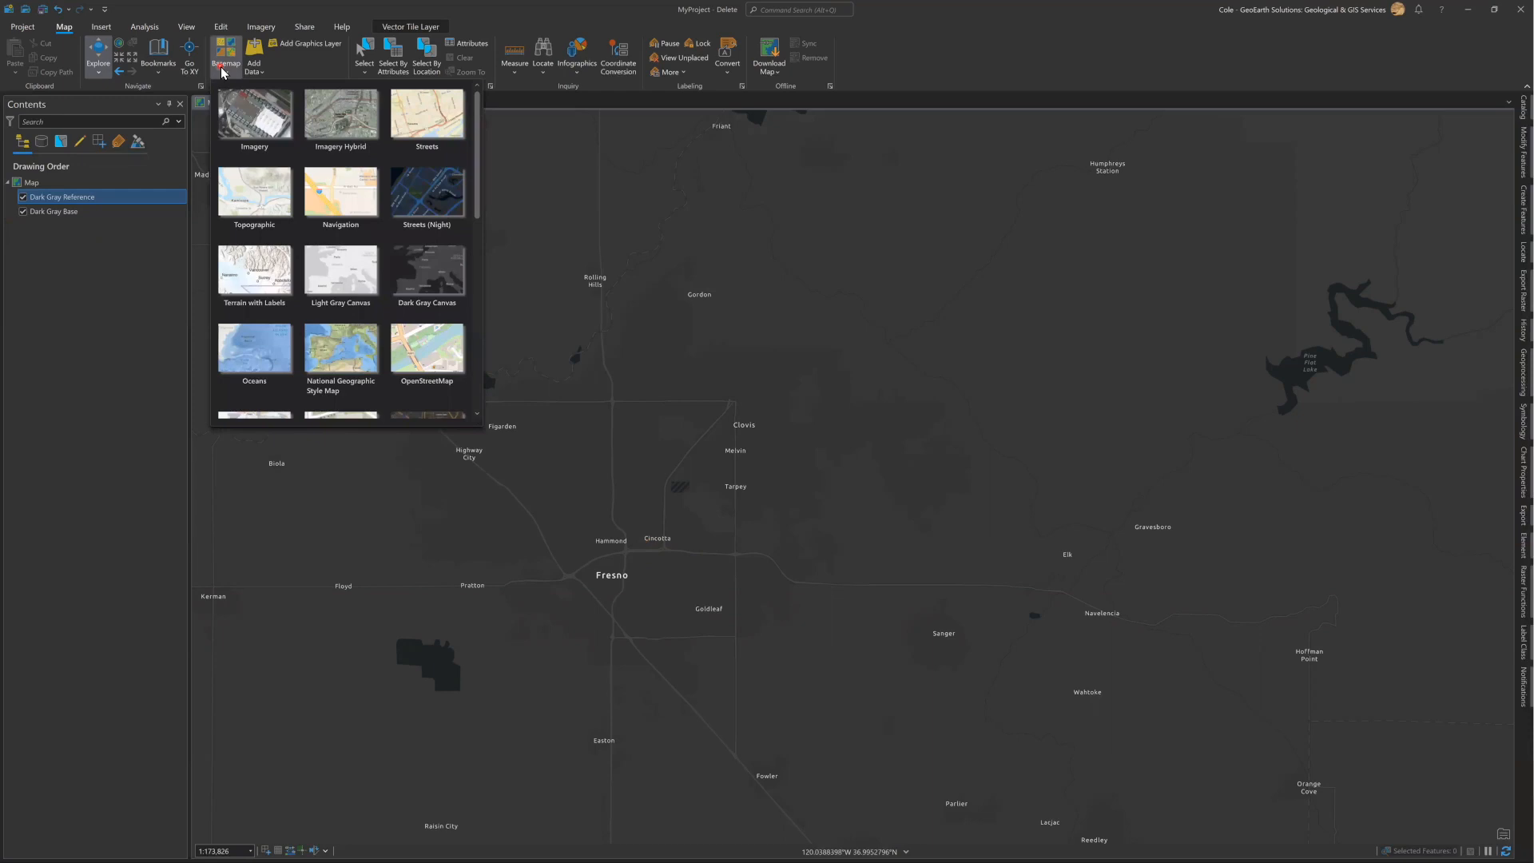
{"action": "left_click", "coordinate": [244, 203]}
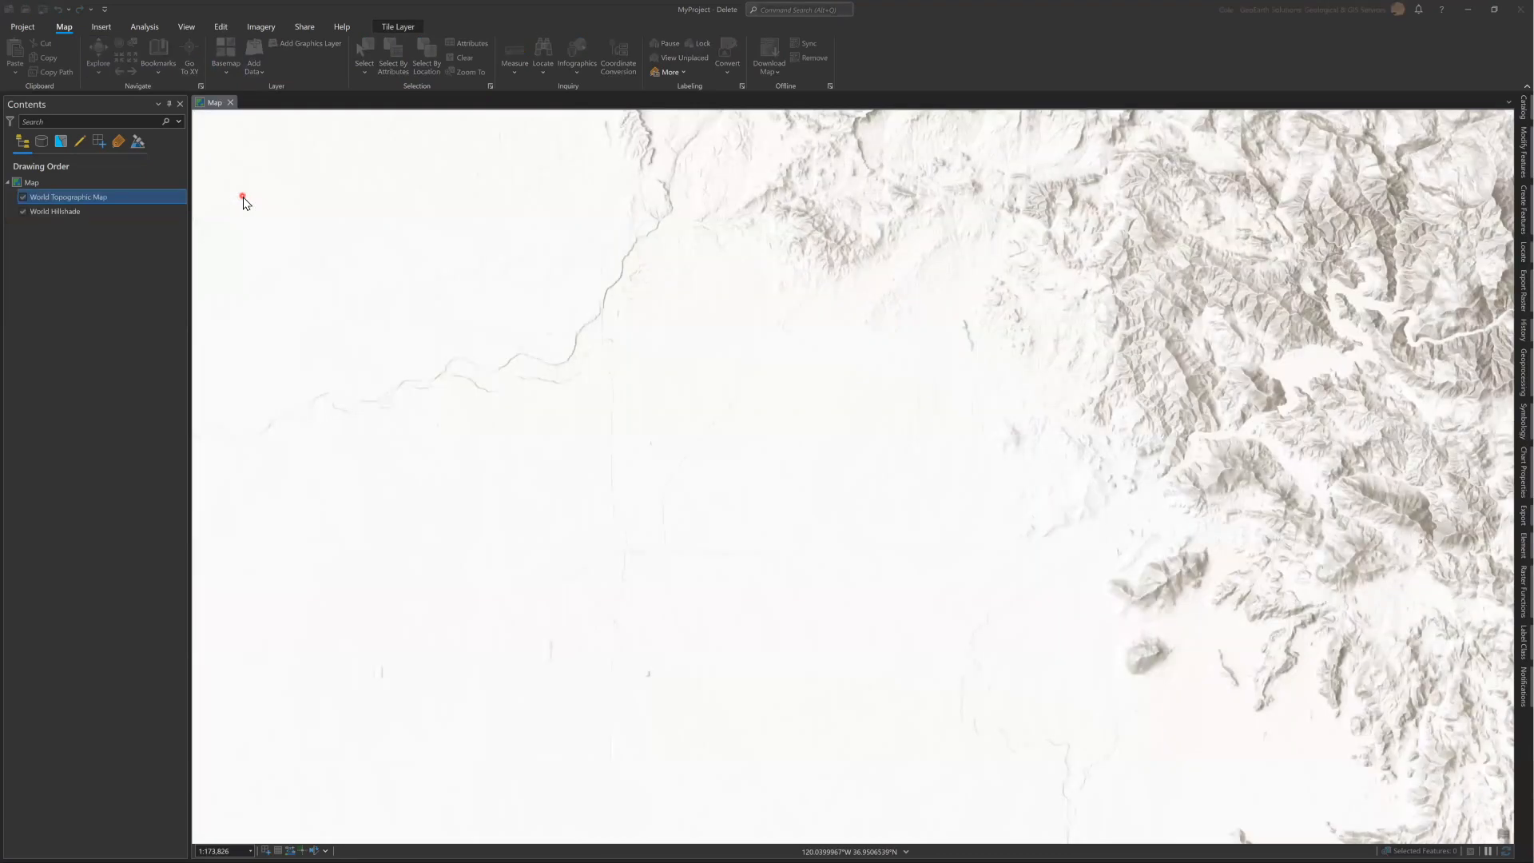
Hide the World Topographic Map and World Hillshade layers and make both visible again.
{"action": "left_click", "coordinate": [23, 197]}
{"action": "left_click", "coordinate": [23, 211]}
{"action": "left_click", "coordinate": [22, 212]}
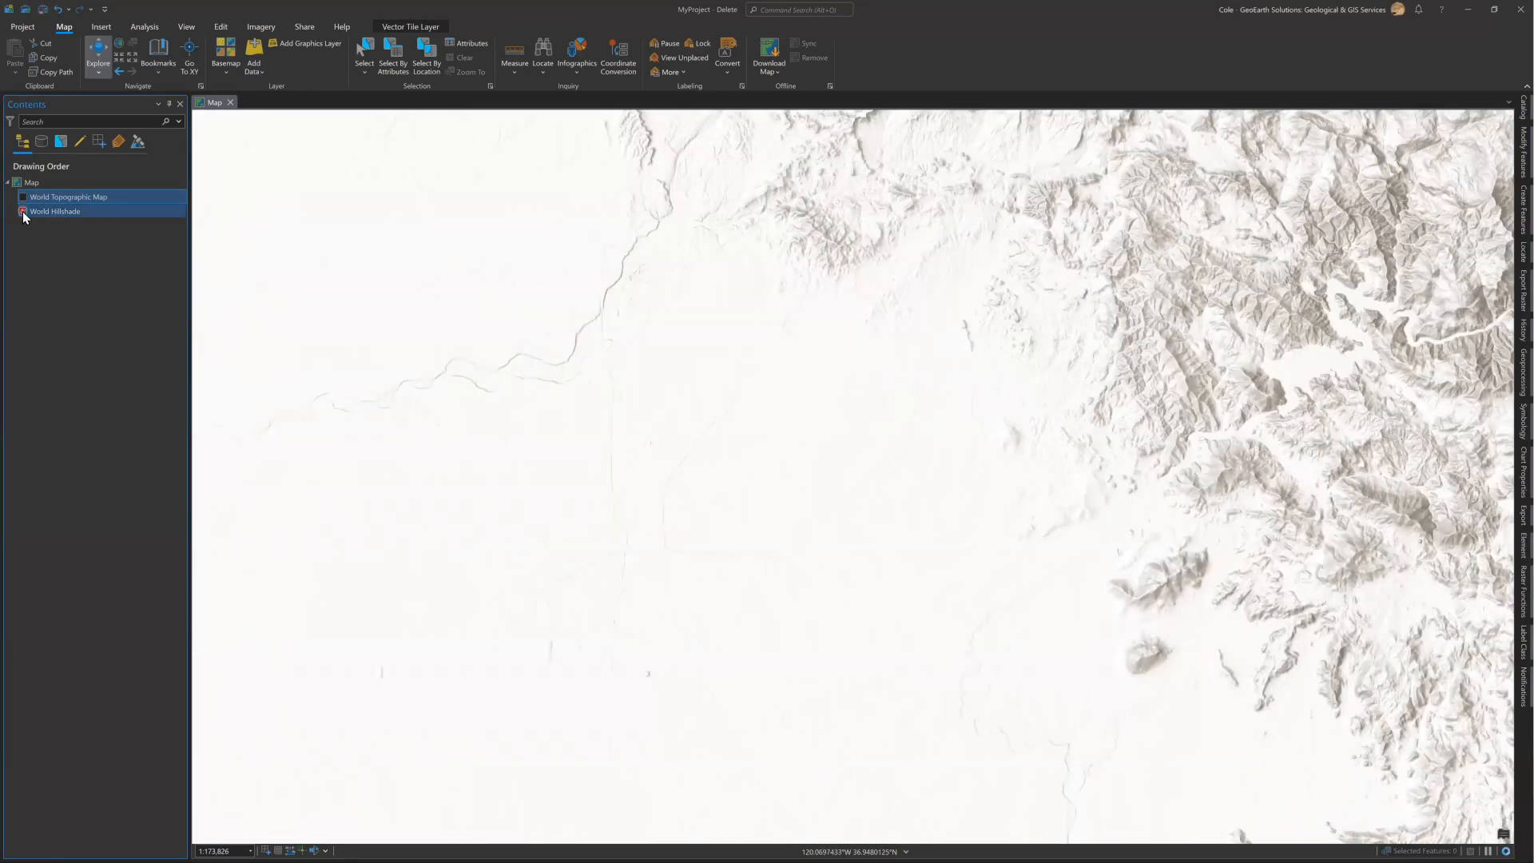
{"action": "left_click", "coordinate": [23, 197]}
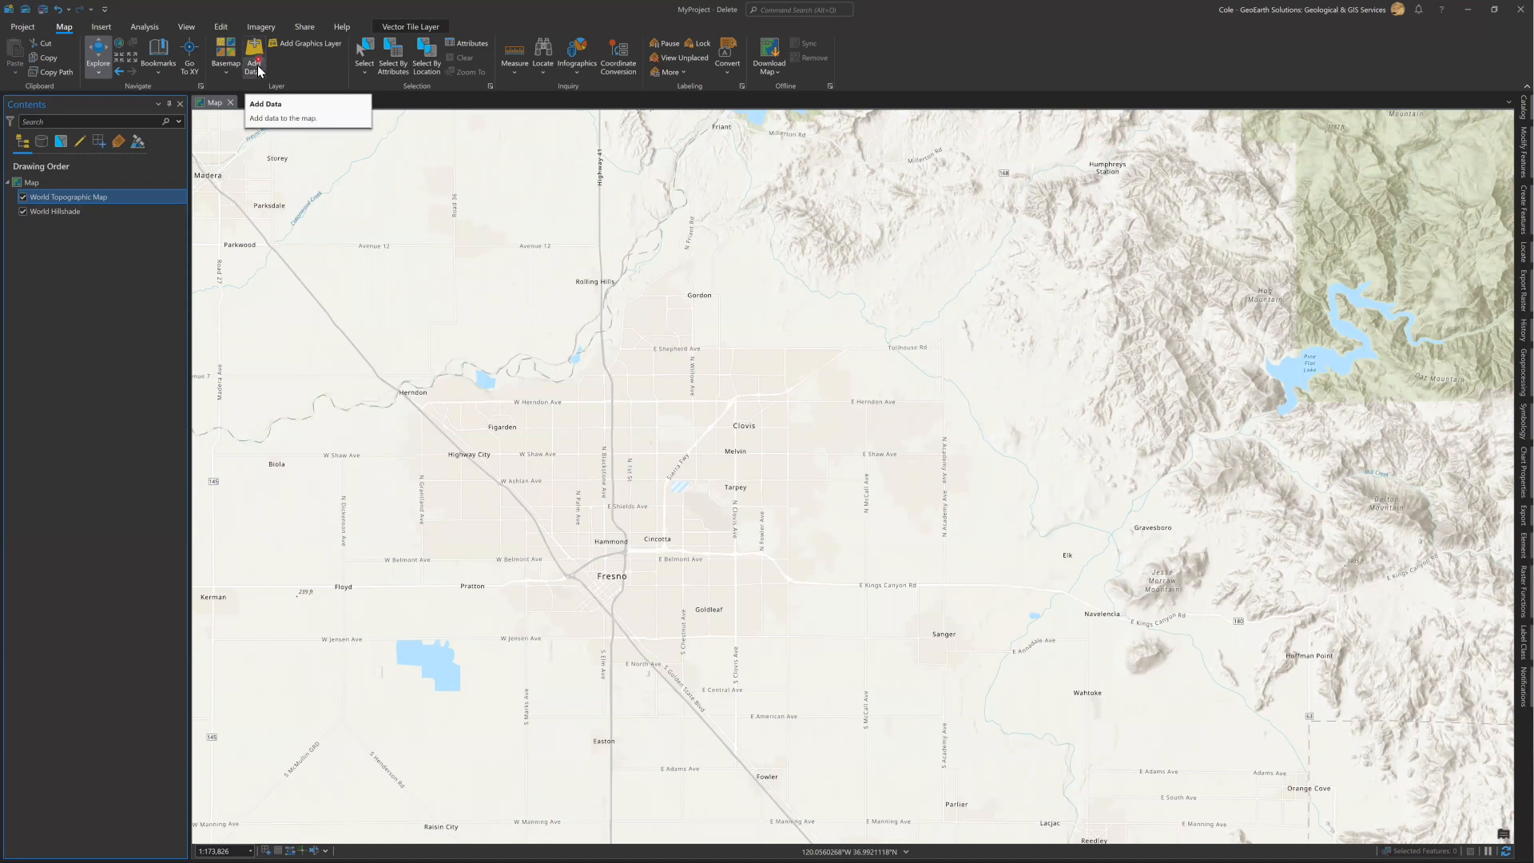
Review the shape options offered by the Select tool, such as rectangle, polygon and lasso.
{"action": "left_click", "coordinate": [368, 74]}
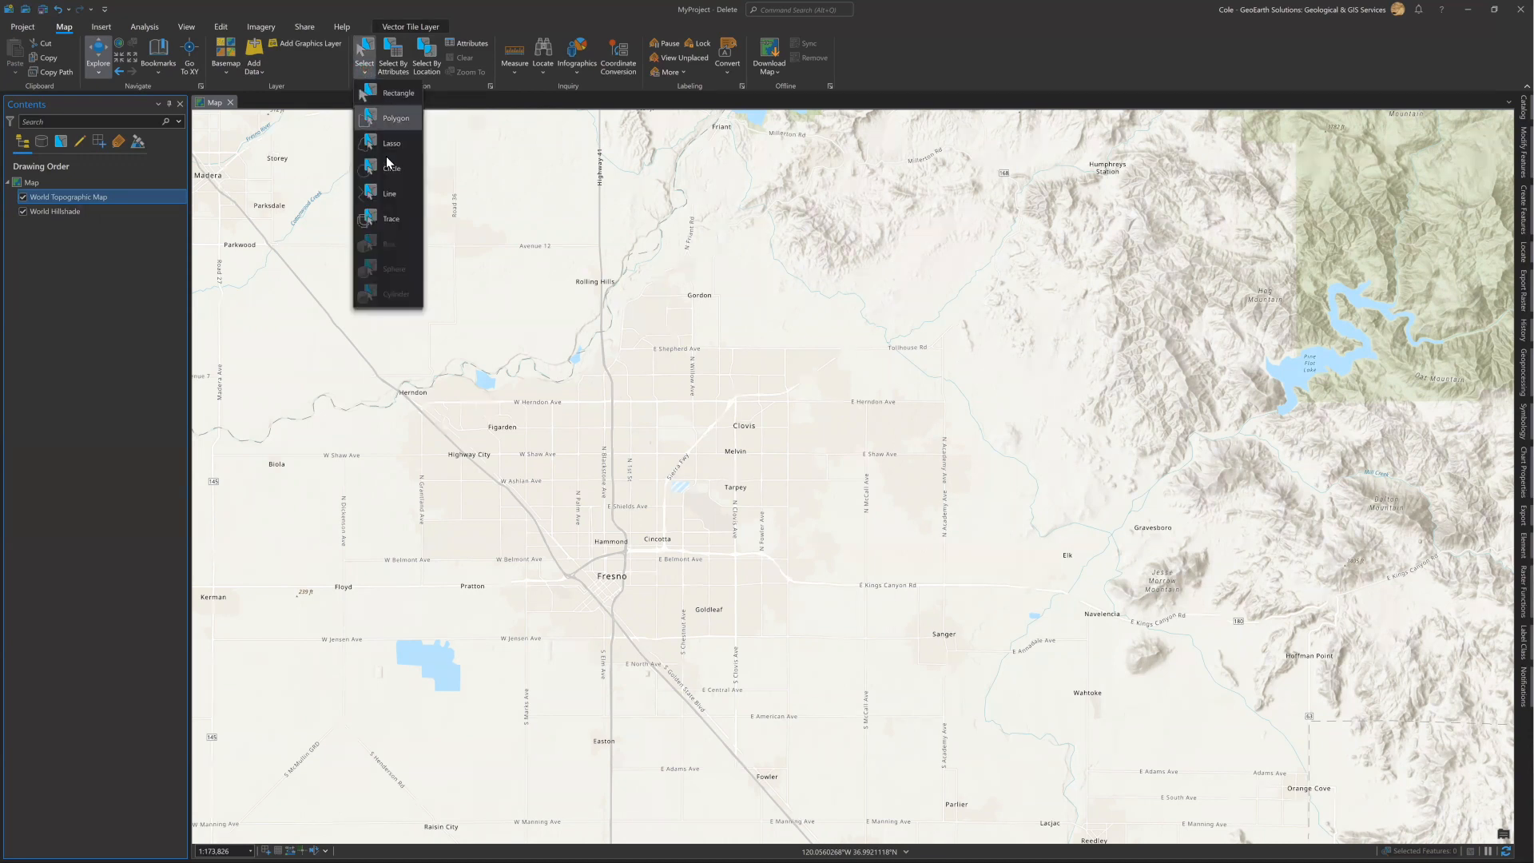
{"action": "left_click", "coordinate": [365, 73]}
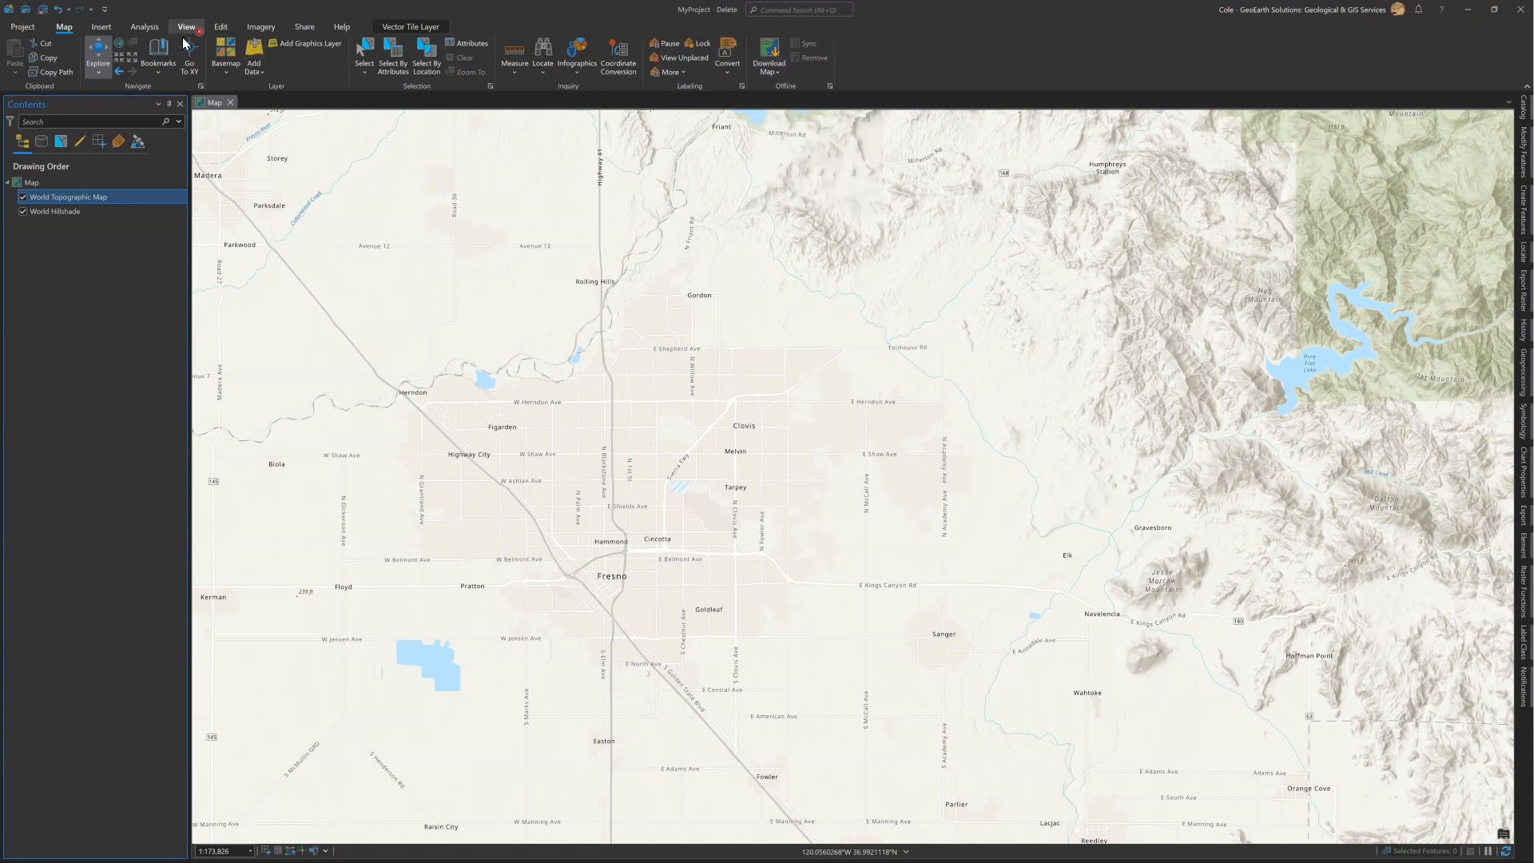
Add a folder connection to the City of Fresno folder in the GIS directory of the mapped drive.
{"action": "left_click", "coordinate": [100, 28]}
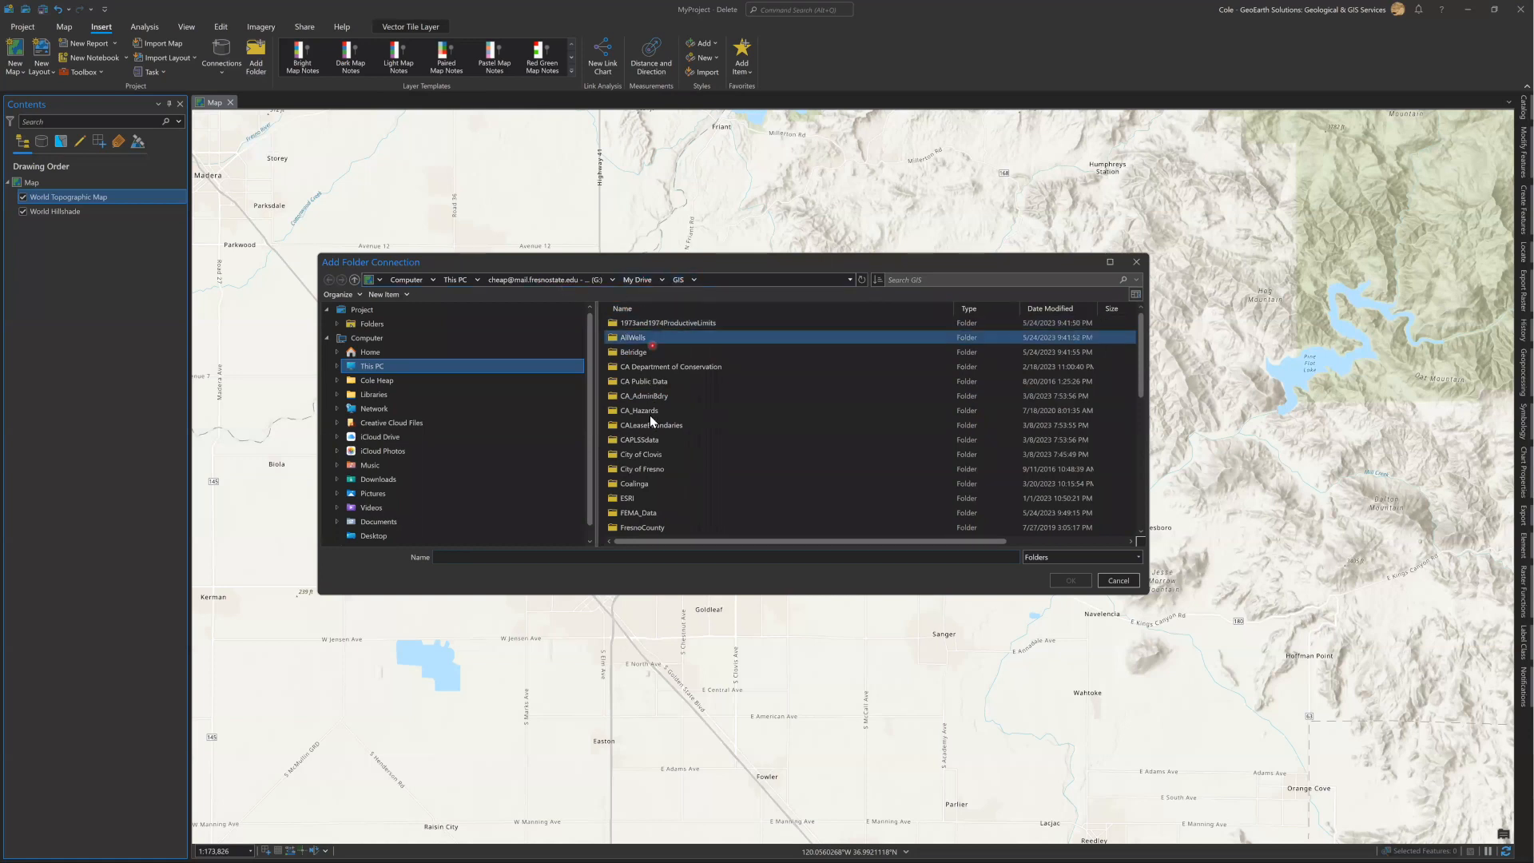
{"action": "left_click", "coordinate": [654, 468]}
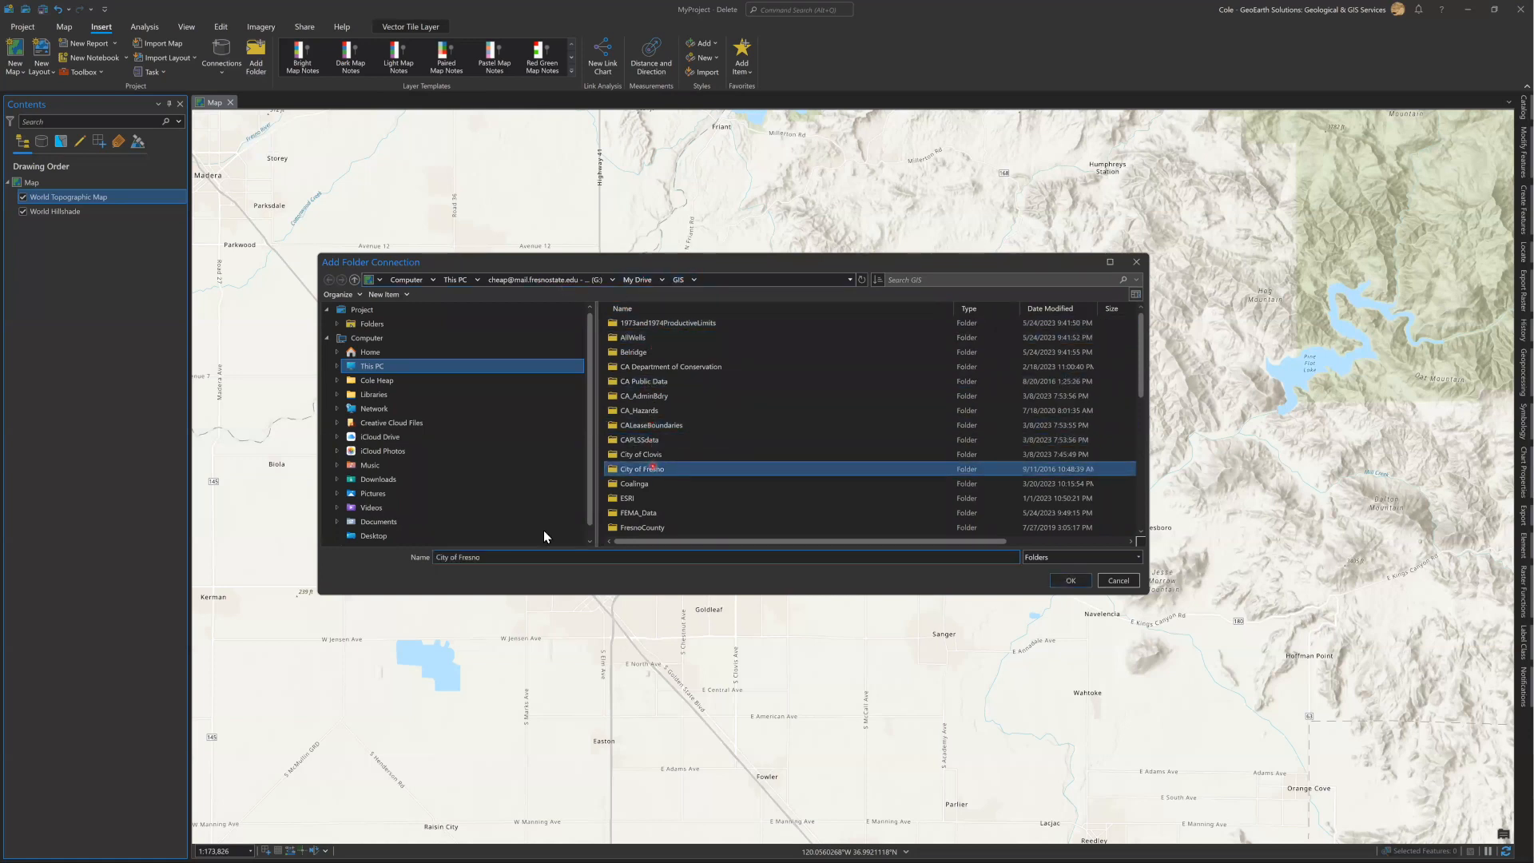
{"action": "left_click", "coordinate": [1071, 582]}
{"action": "left_click", "coordinate": [182, 159]}
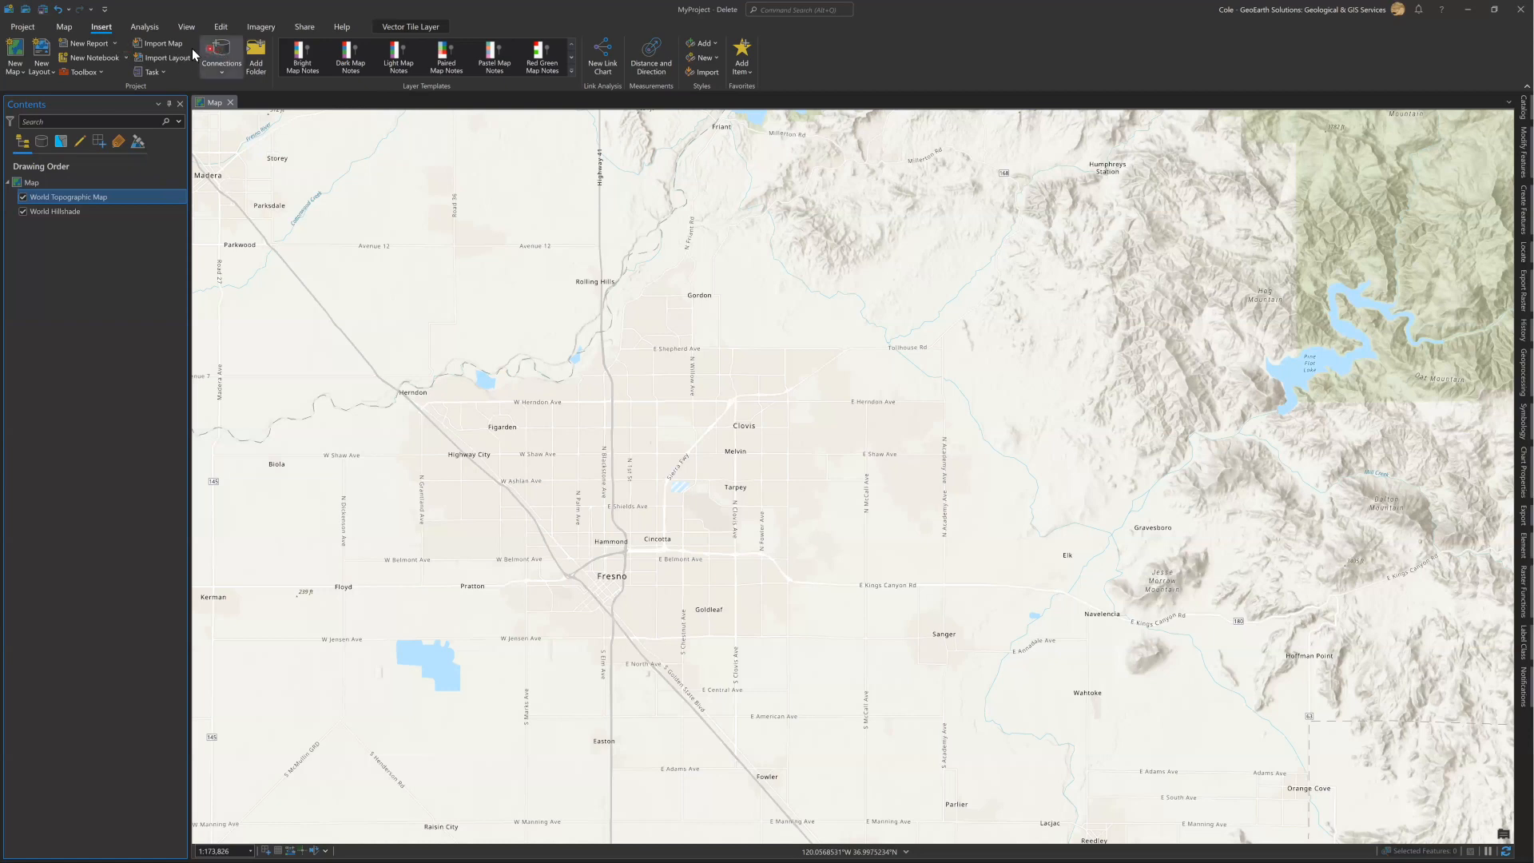
Add the City_Limits.shp shapefile to the map from the City_Limits folder of the City of Fresno folder connection.
{"action": "left_click", "coordinate": [64, 27]}
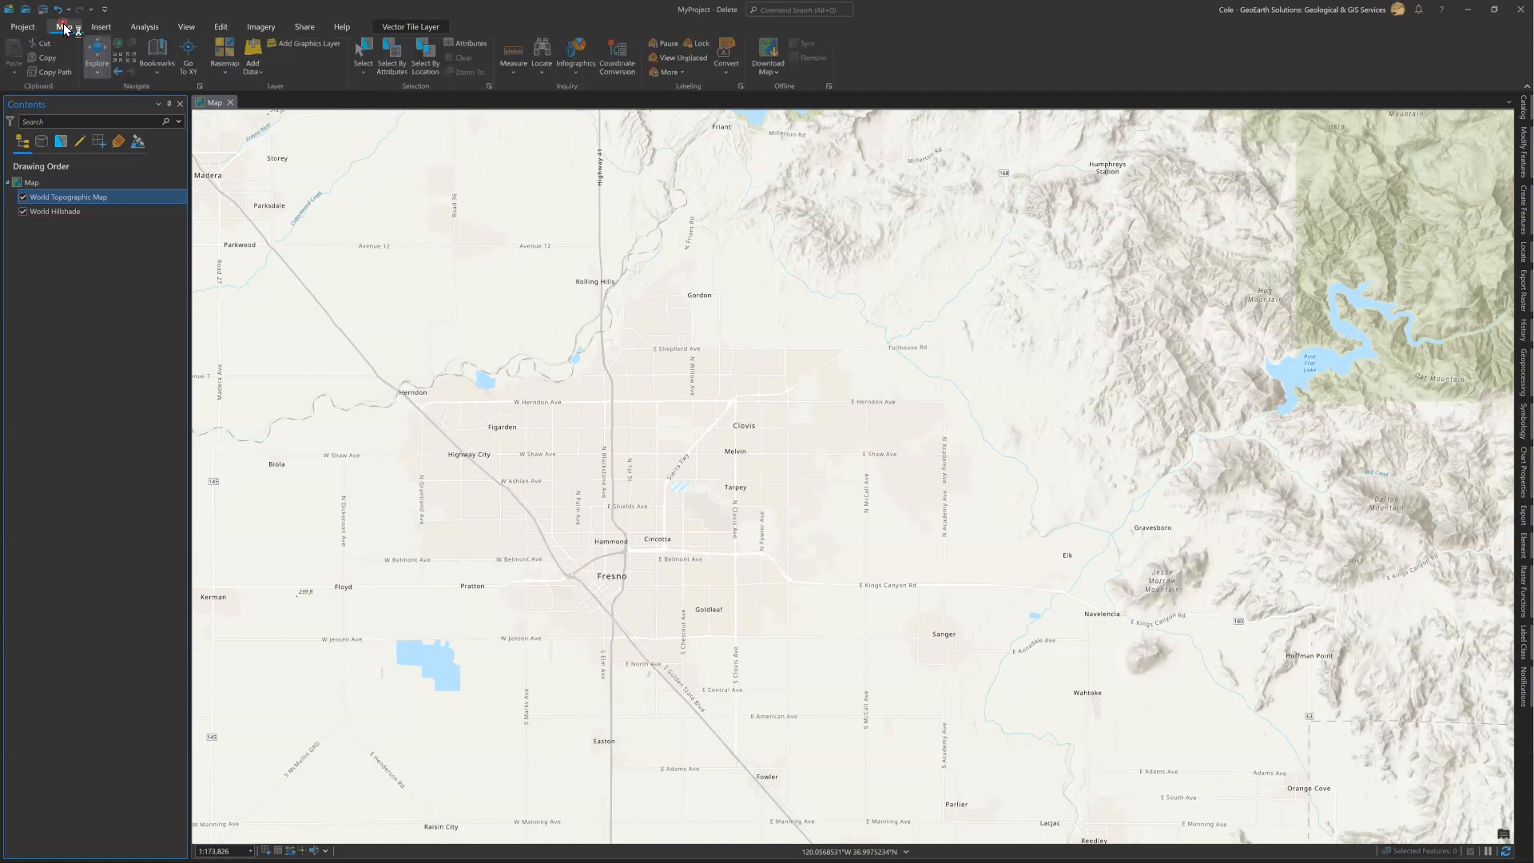
{"action": "left_click", "coordinate": [257, 50]}
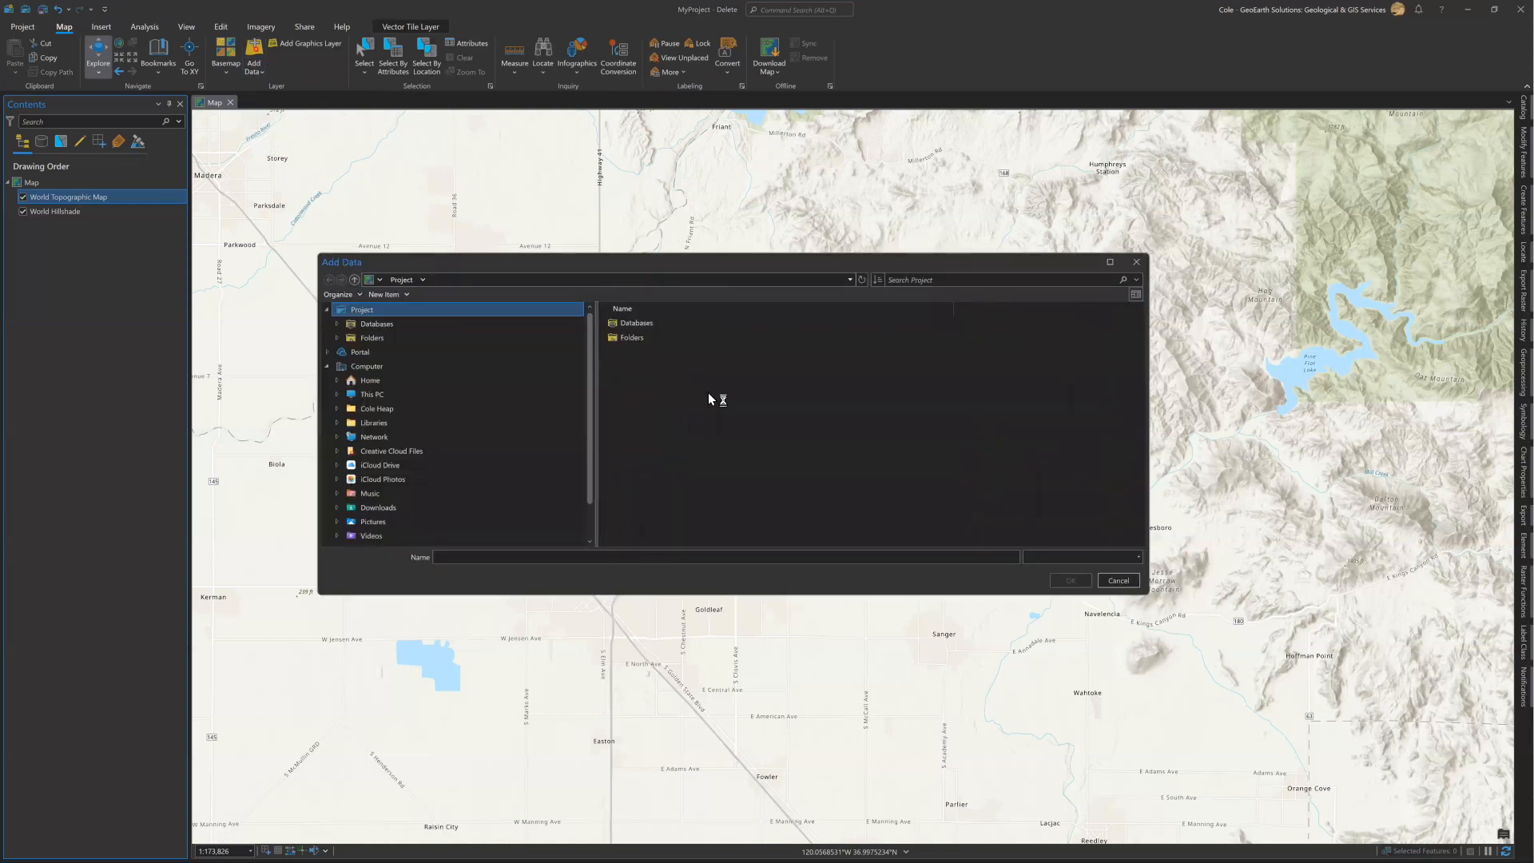
{"action": "left_click", "coordinate": [407, 338]}
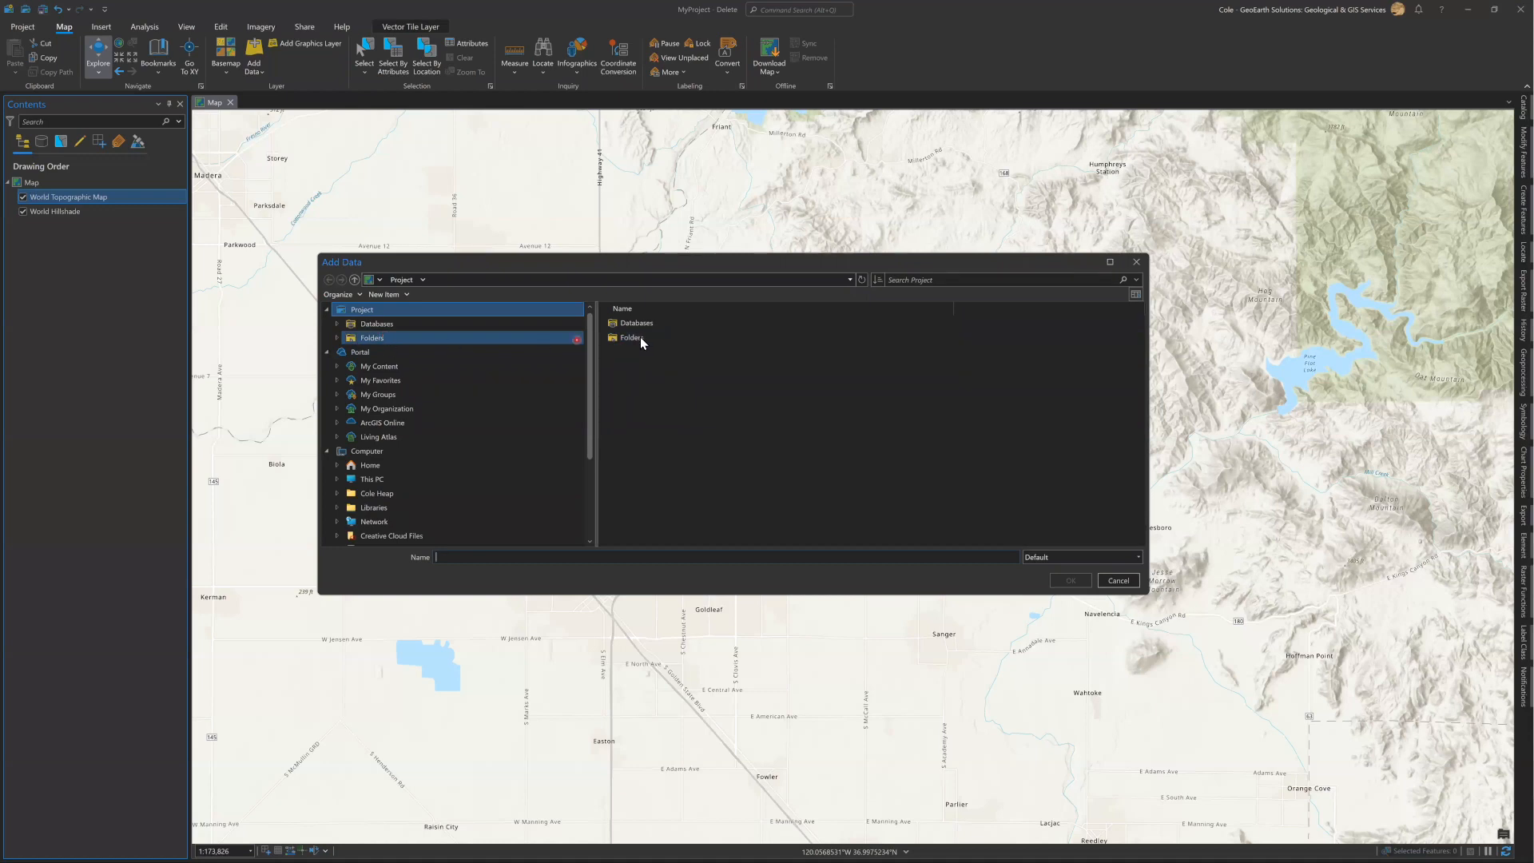
{"action": "double_click", "coordinate": [640, 337]}
{"action": "left_click", "coordinate": [684, 390]}
{"action": "left_click", "coordinate": [662, 337]}
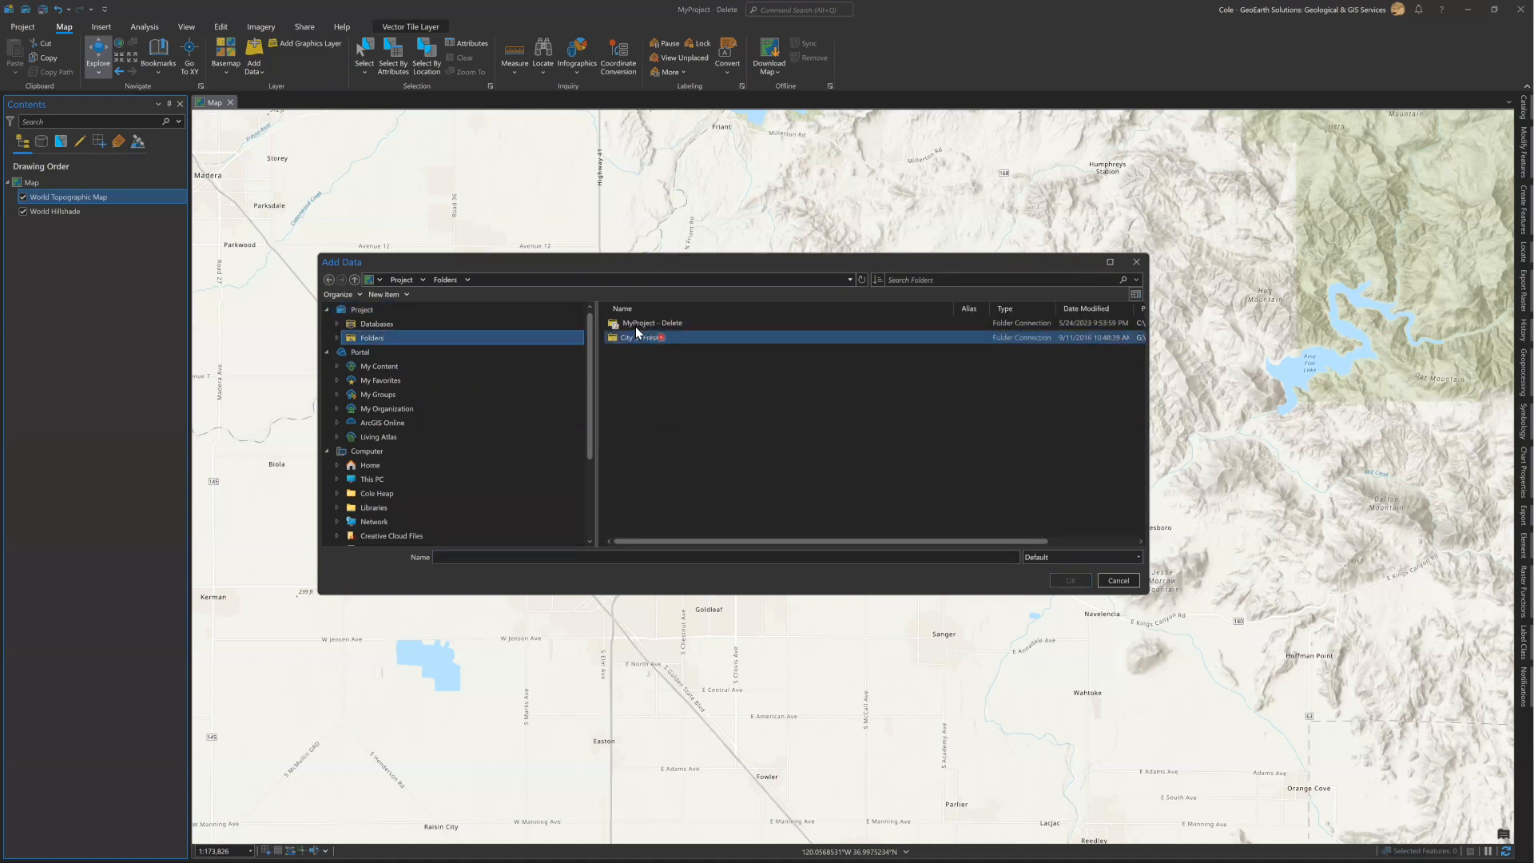
{"action": "left_click", "coordinate": [650, 323]}
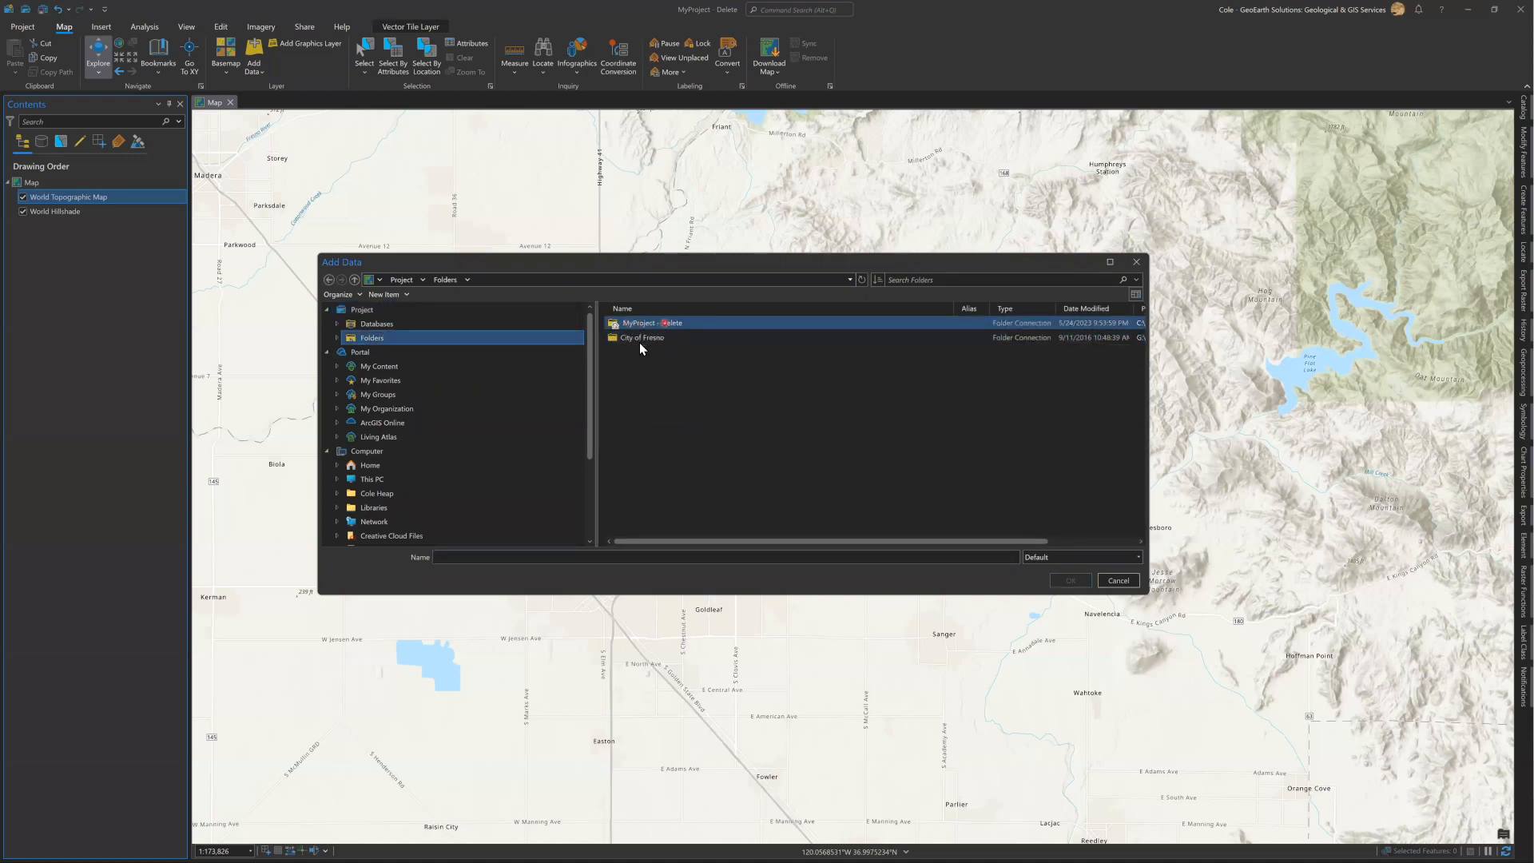
{"action": "left_click", "coordinate": [631, 338]}
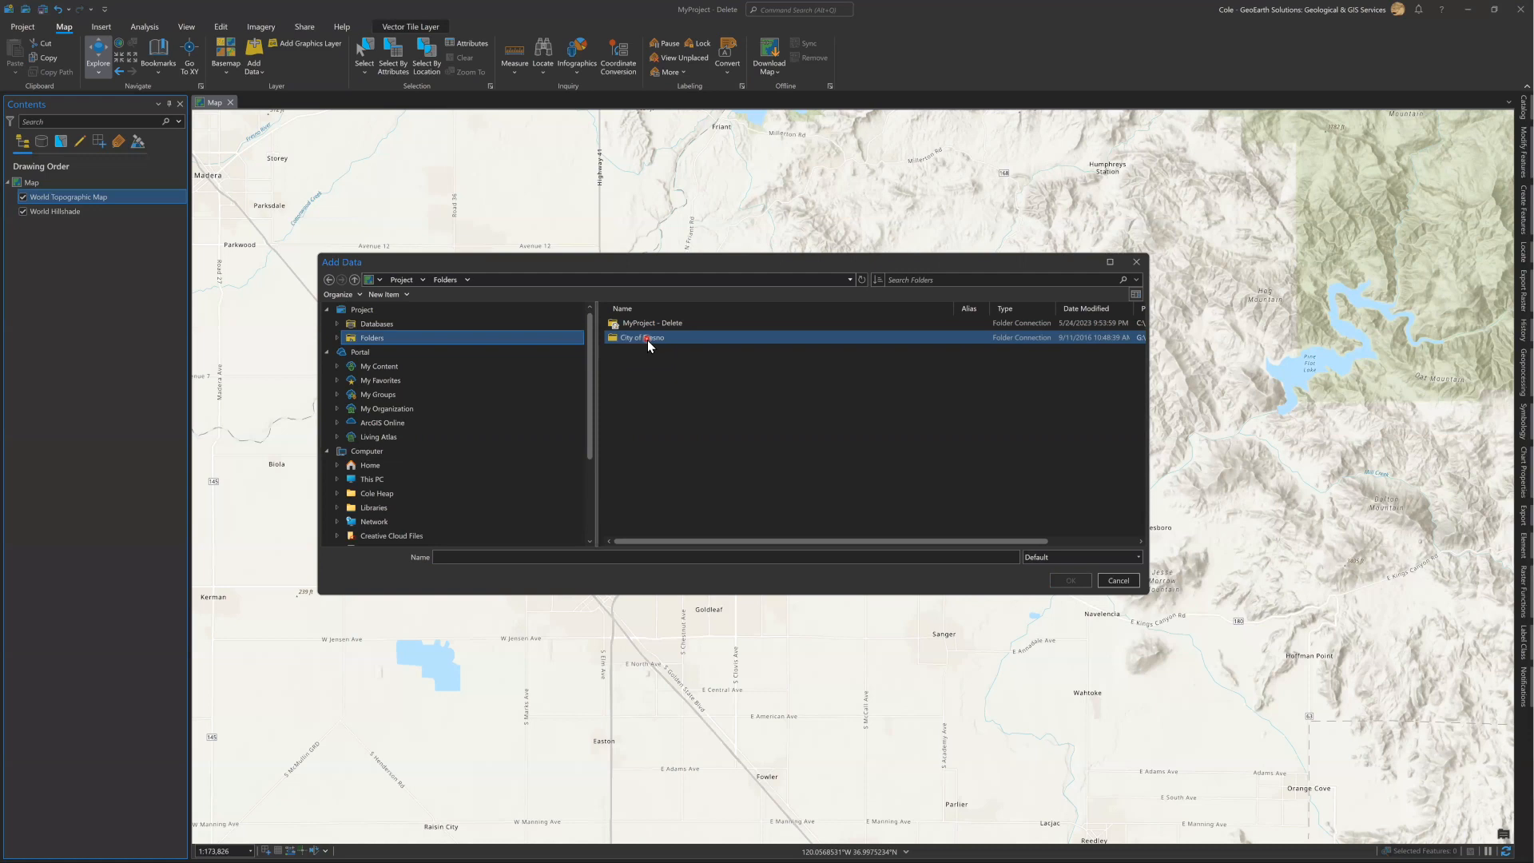
{"action": "double_click", "coordinate": [647, 339]}
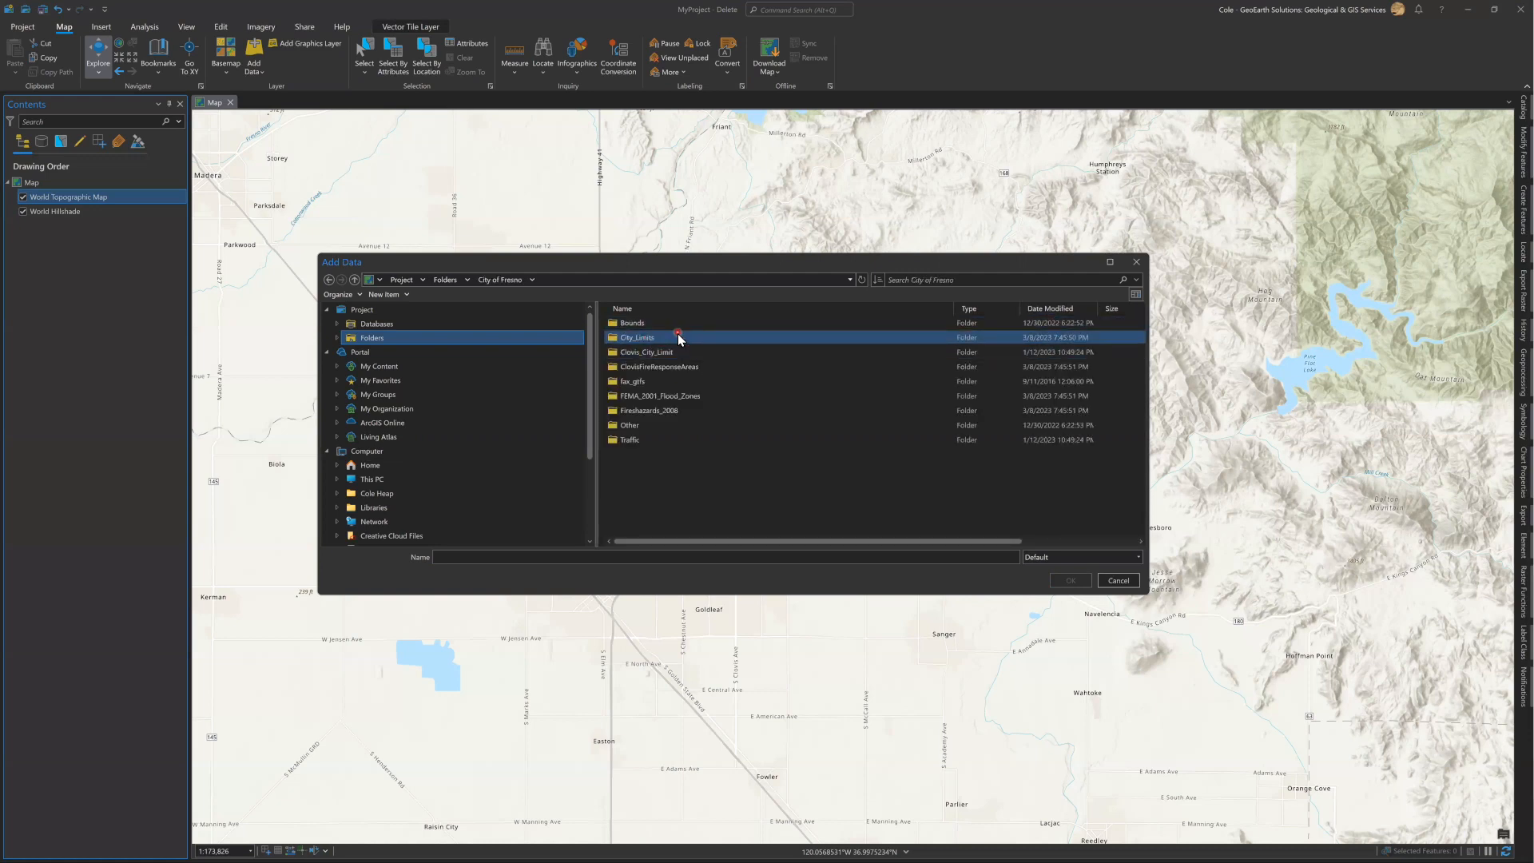
{"action": "double_click", "coordinate": [656, 337]}
{"action": "left_click", "coordinate": [647, 324]}
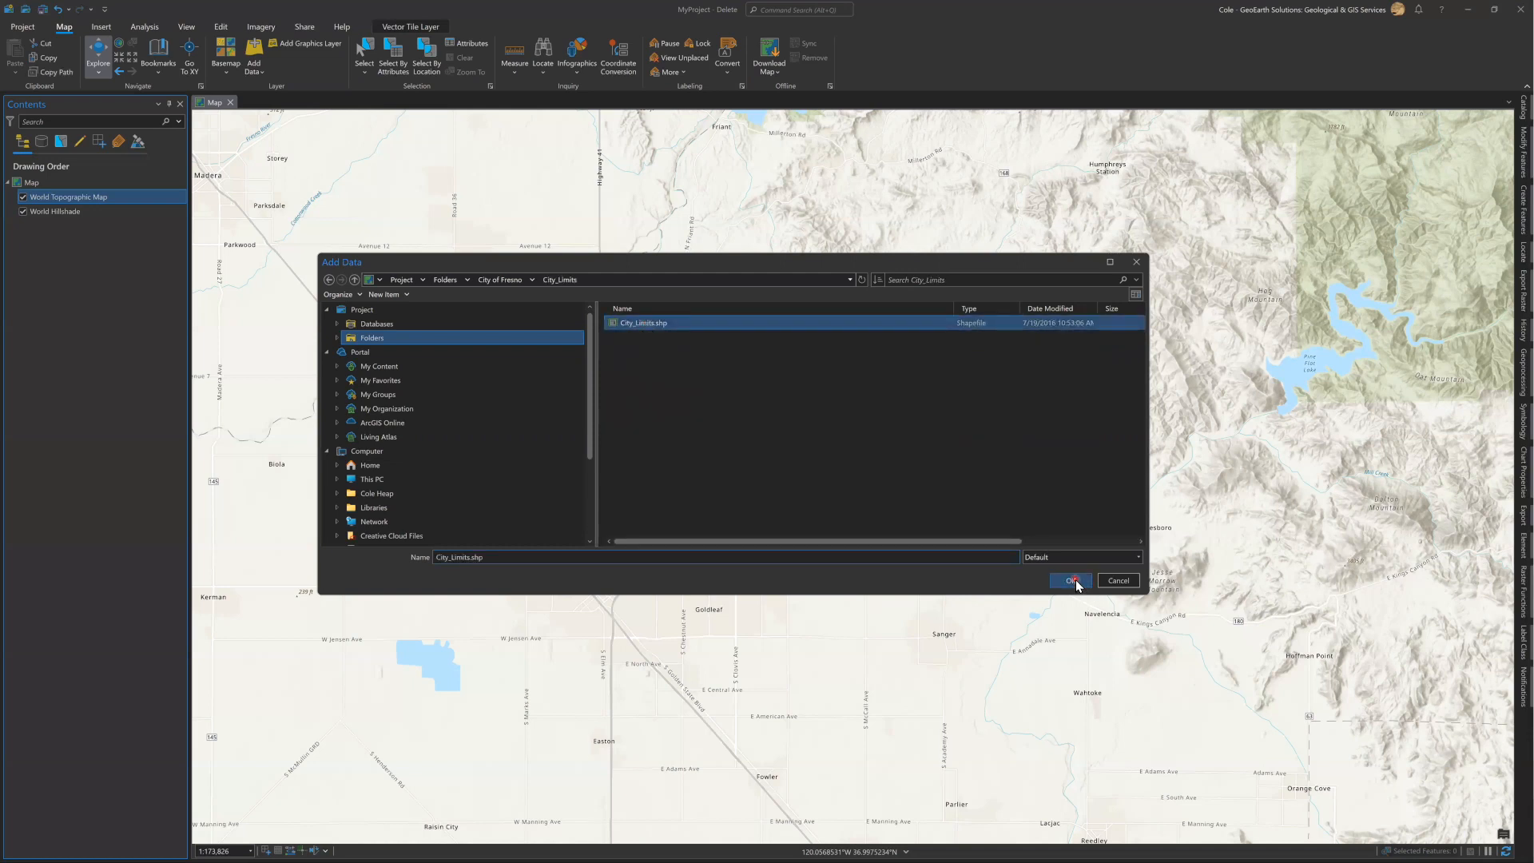
{"action": "left_click", "coordinate": [1072, 581]}
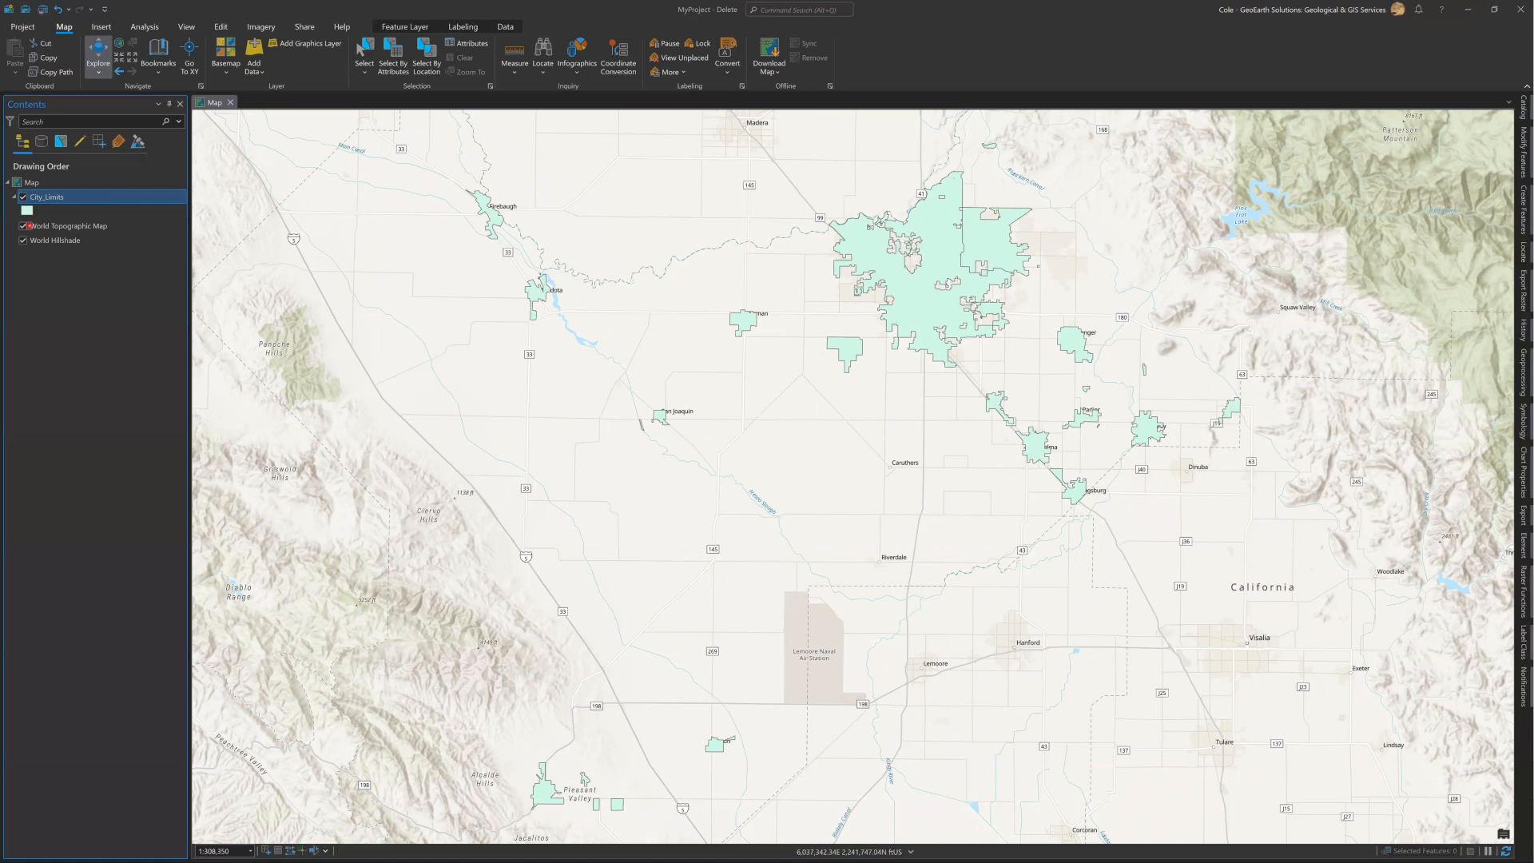
Switch to File Explorer and open the City of Clovis folder inside the GIS folder.
{"action": "key", "text": "alt+Tab"}
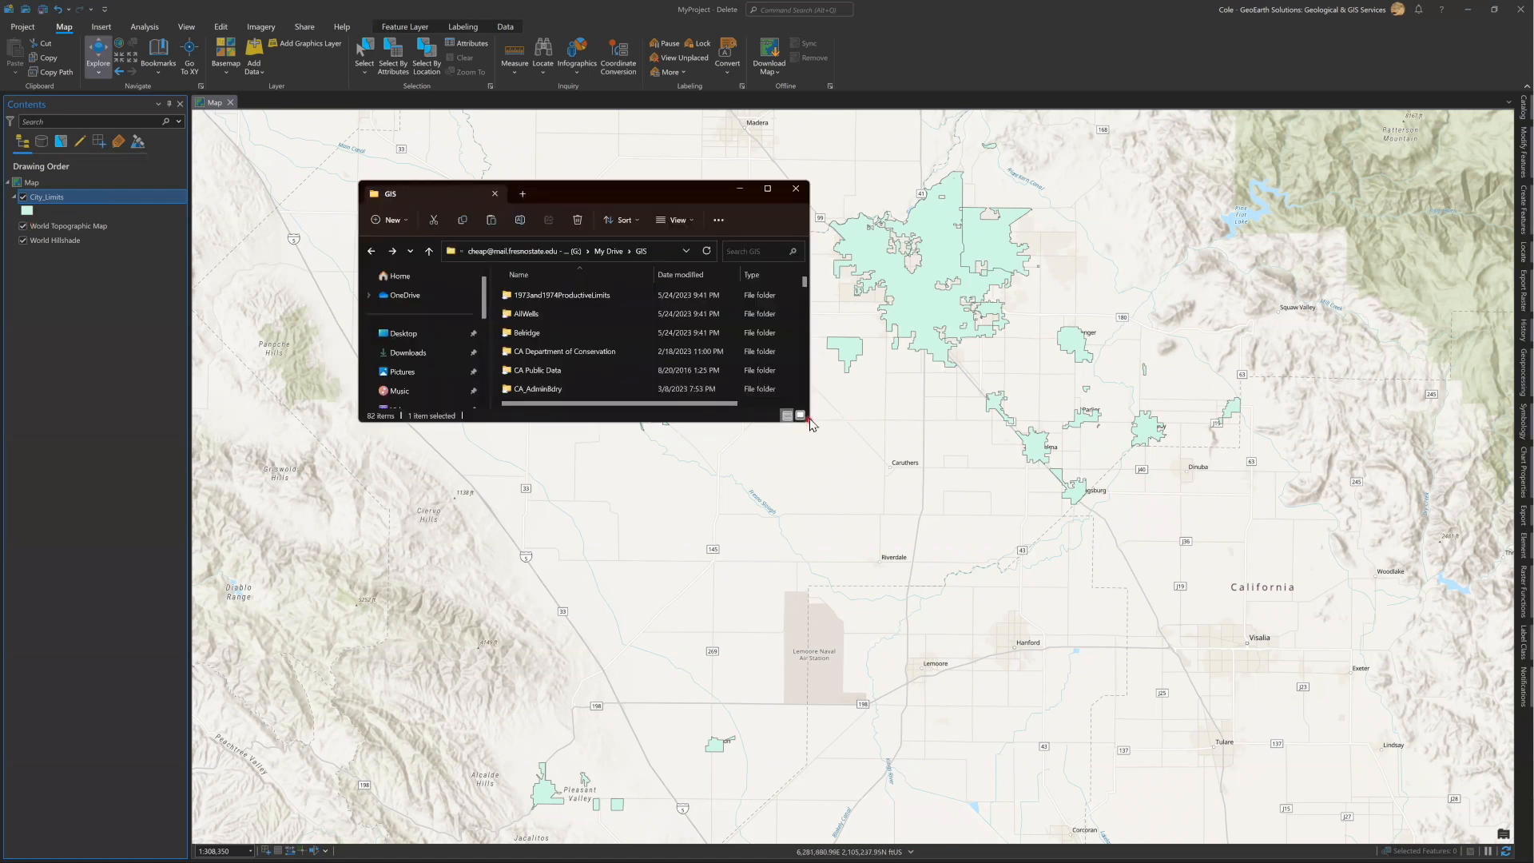
{"action": "left_click_drag", "start_coordinate": [707, 195], "coordinate": [679, 195]}
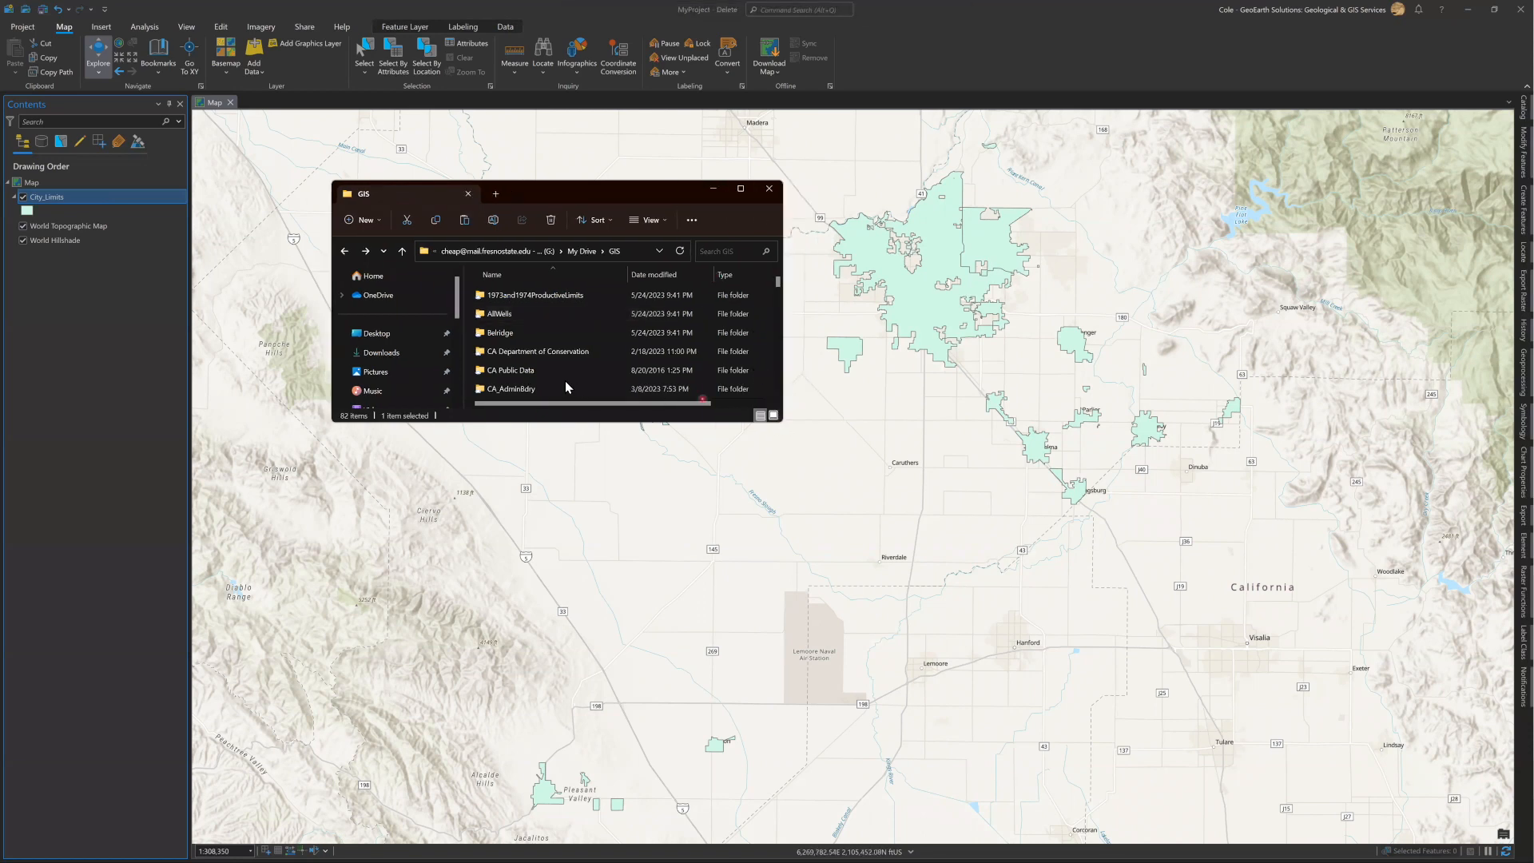
{"action": "scroll", "coordinate": [516, 360], "scroll_direction": "down", "scroll_amount": 2}
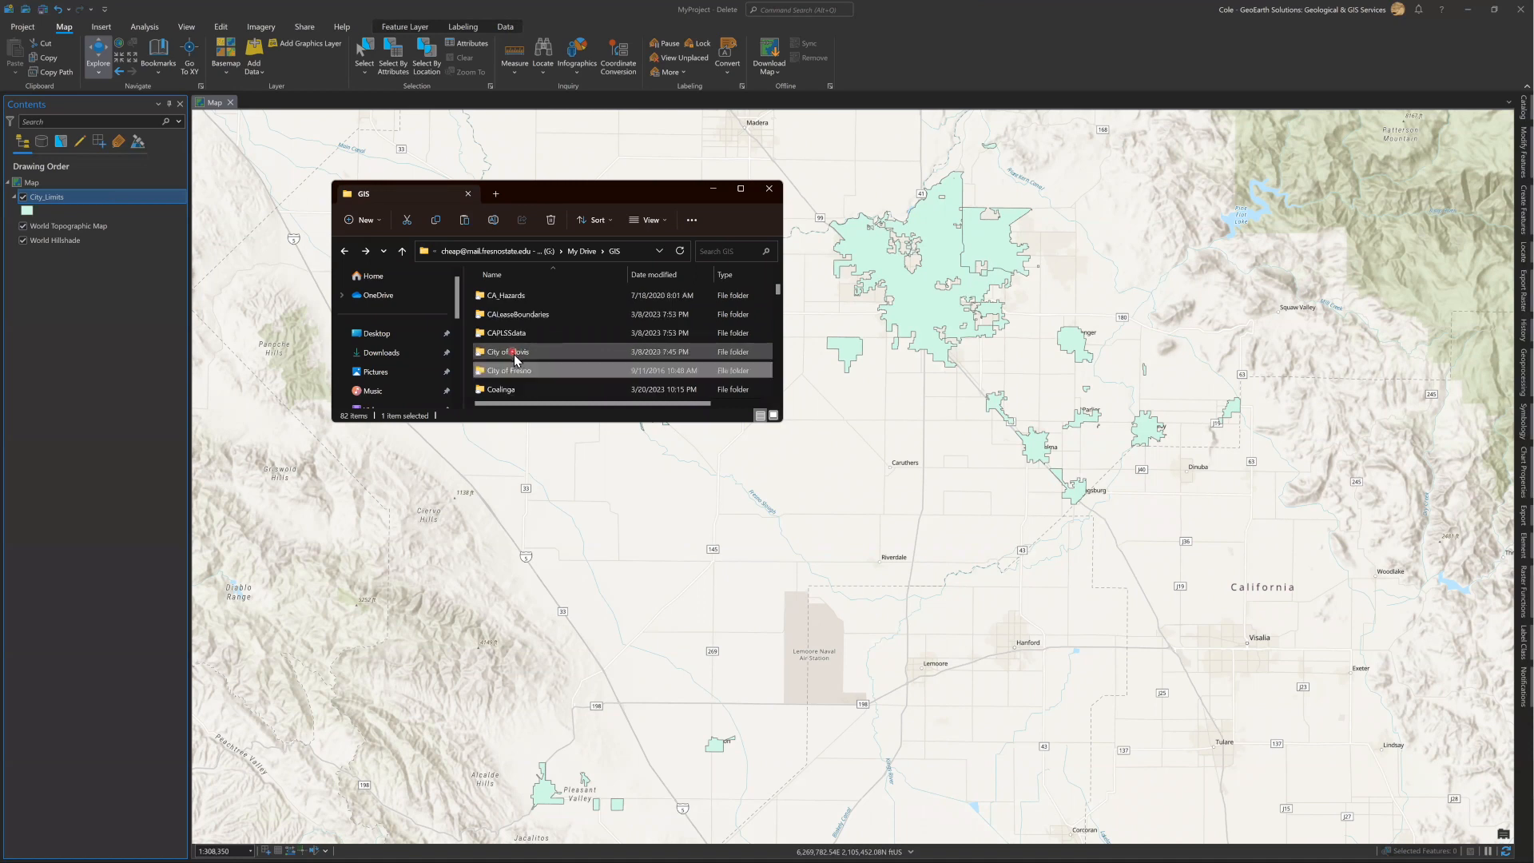
{"action": "double_click", "coordinate": [516, 354]}
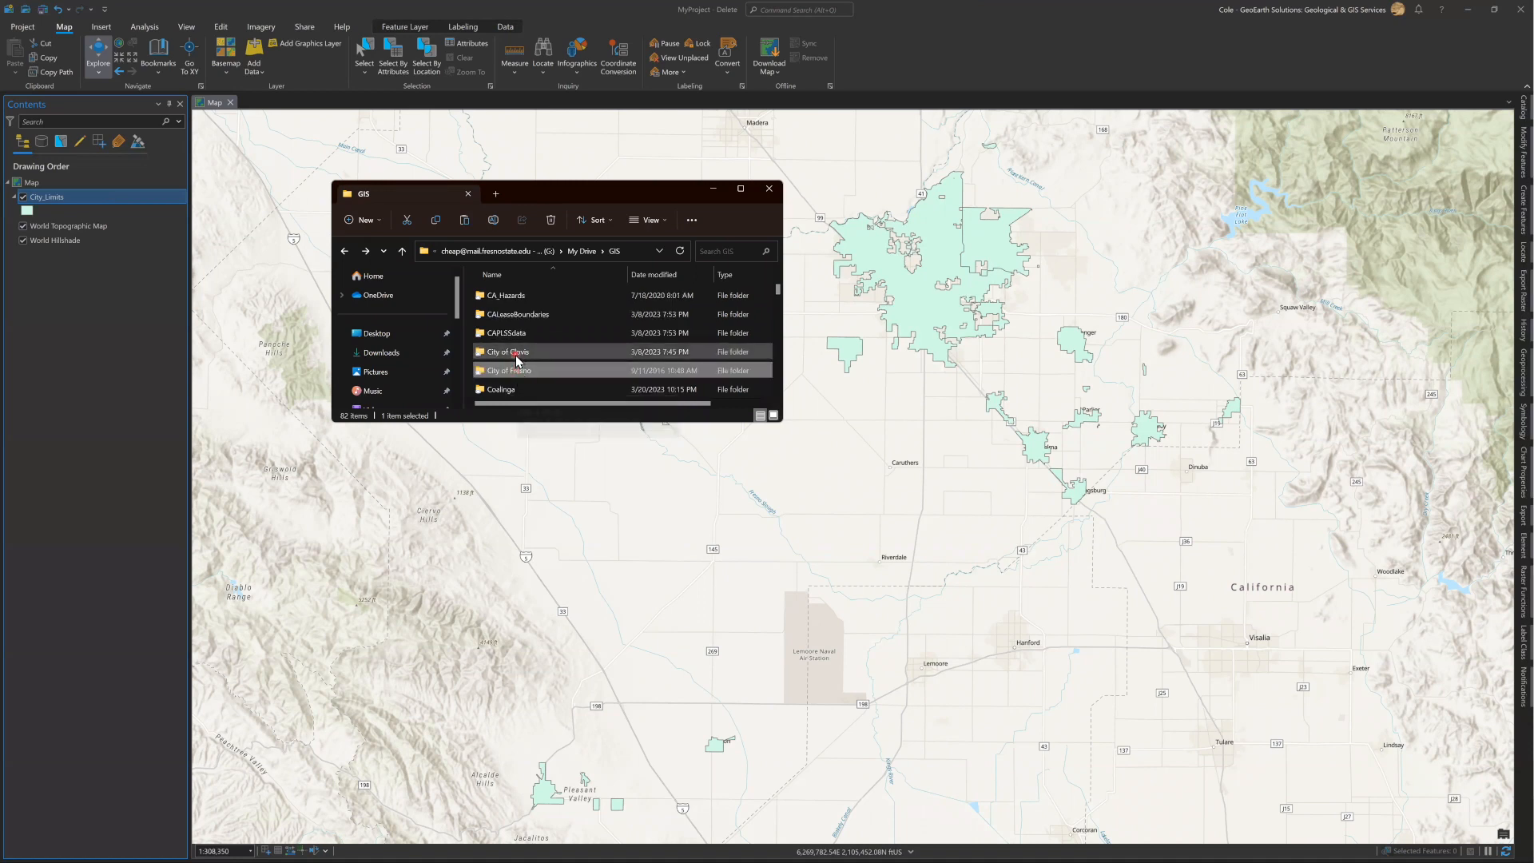
{"action": "scroll", "coordinate": [522, 358], "scroll_direction": "down", "scroll_amount": 3}
{"action": "left_click", "coordinate": [609, 326]}
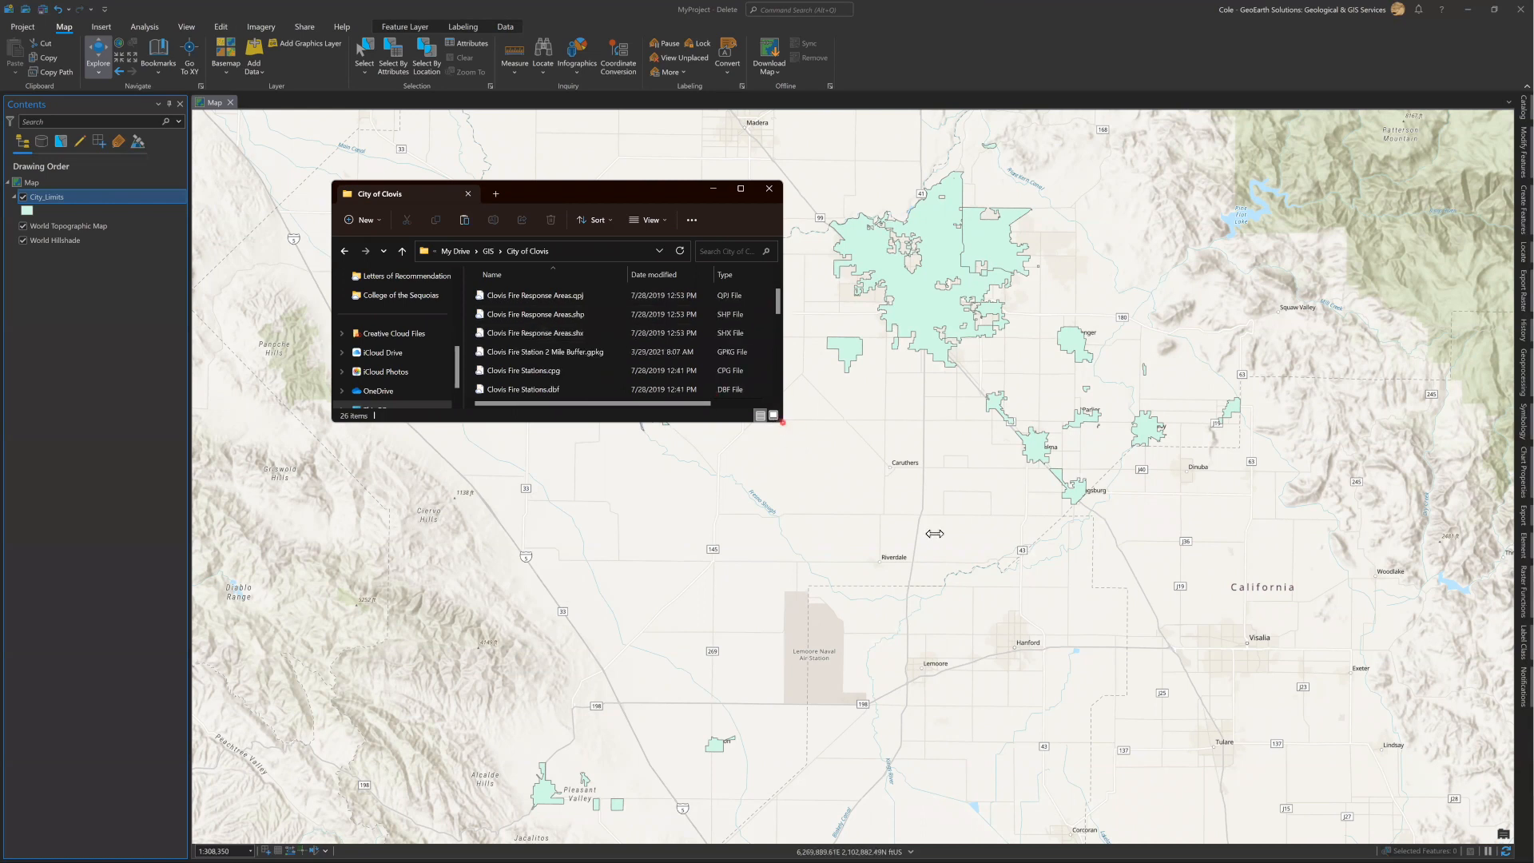
Enlarge the folder window, add Clovis Fire Stations_v2.shp from it to the map, and return to ArcGIS Pro.
{"action": "left_click_drag", "start_coordinate": [782, 424], "coordinate": [934, 532]}
{"action": "left_click", "coordinate": [551, 358]}
{"action": "scroll", "coordinate": [552, 365], "scroll_direction": "down", "scroll_amount": 2}
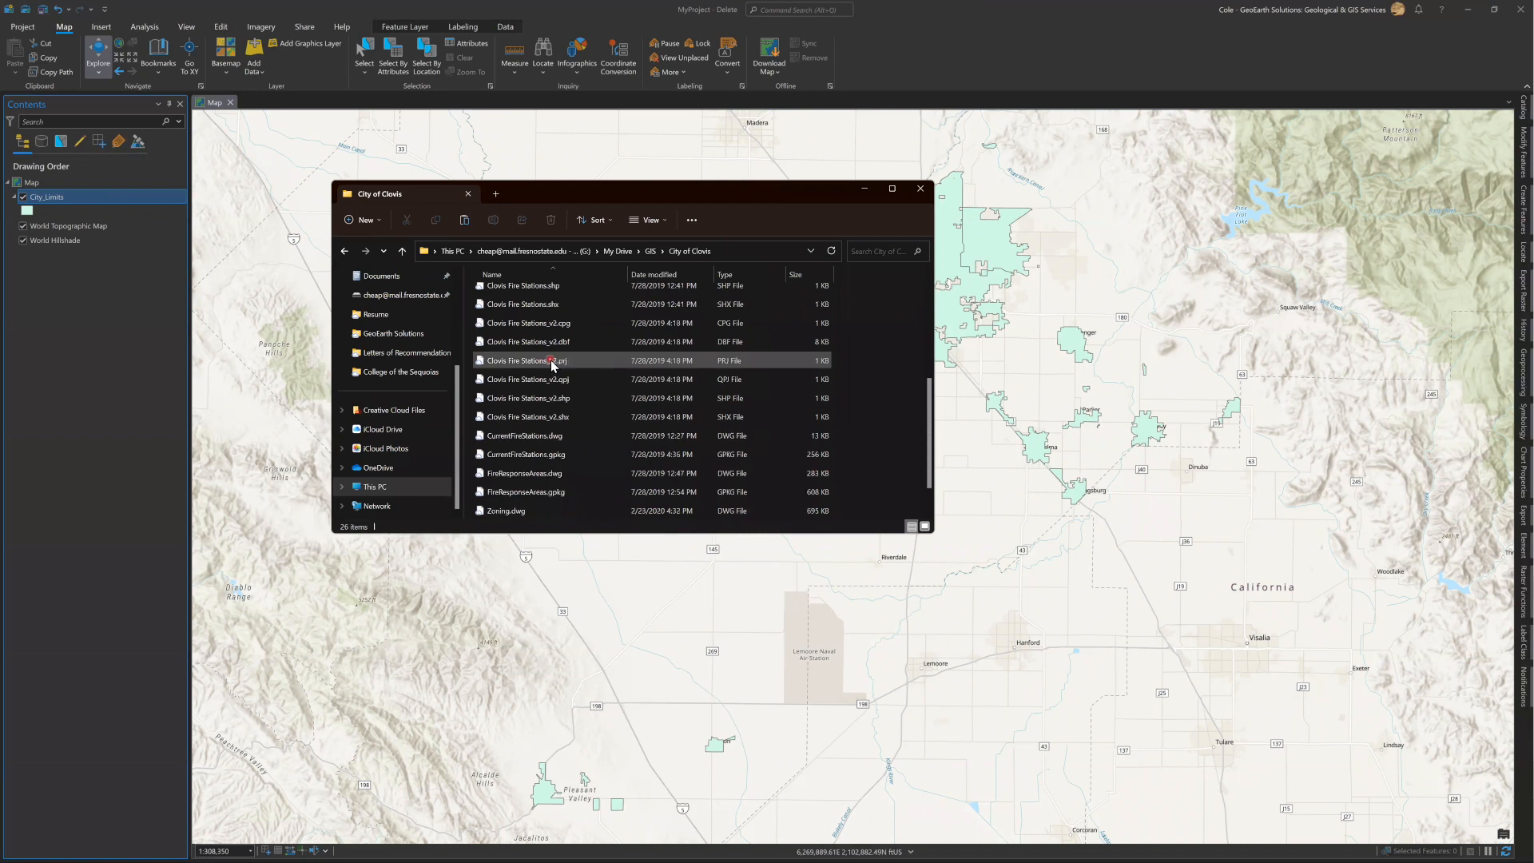
{"action": "scroll", "coordinate": [586, 431], "scroll_direction": "down", "scroll_amount": 1}
{"action": "left_click", "coordinate": [574, 393]}
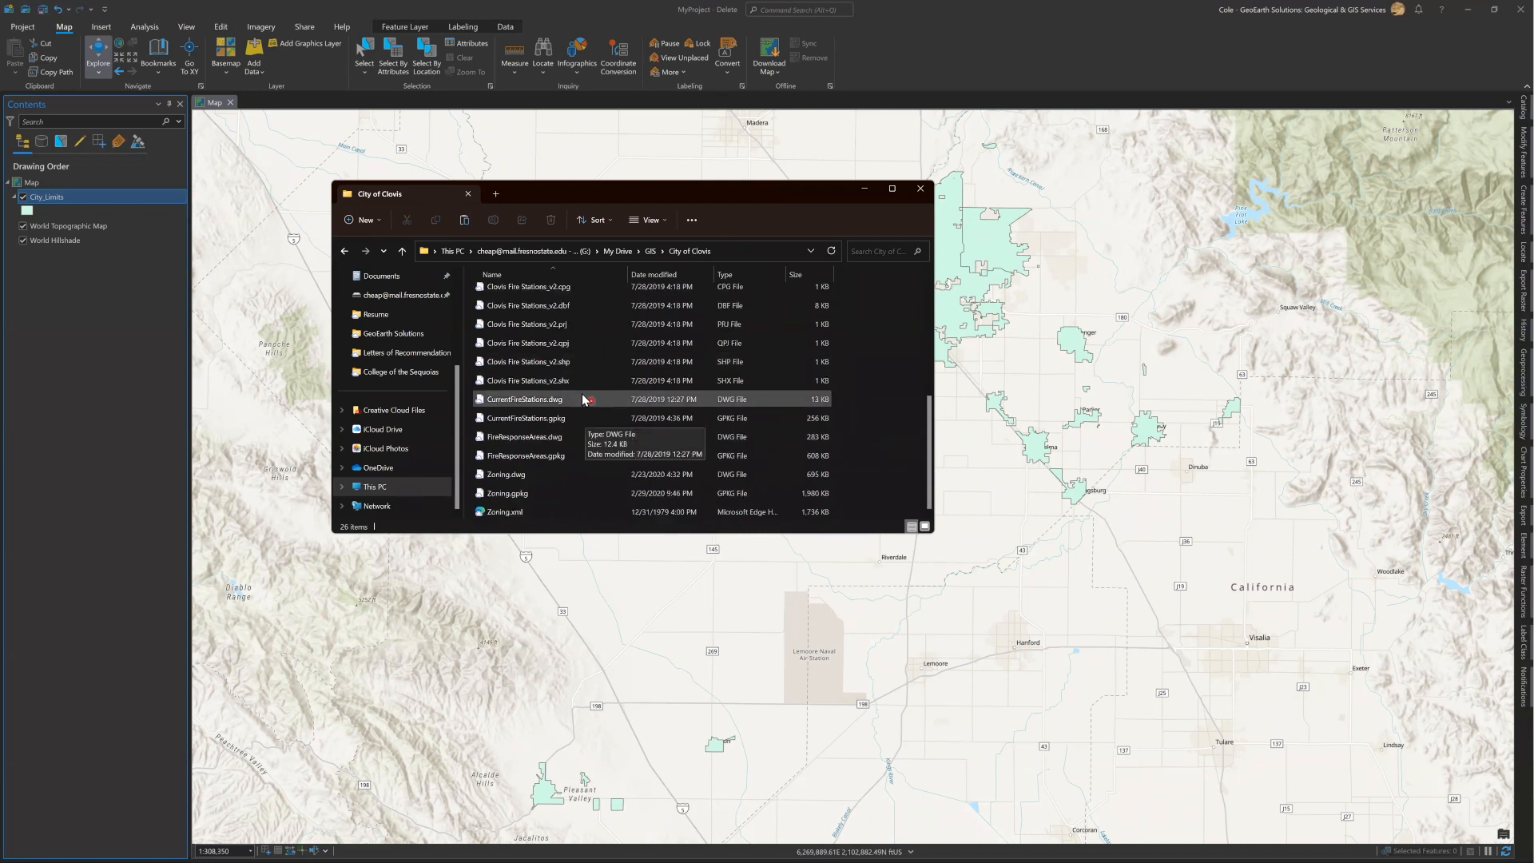
{"action": "left_click", "coordinate": [555, 372]}
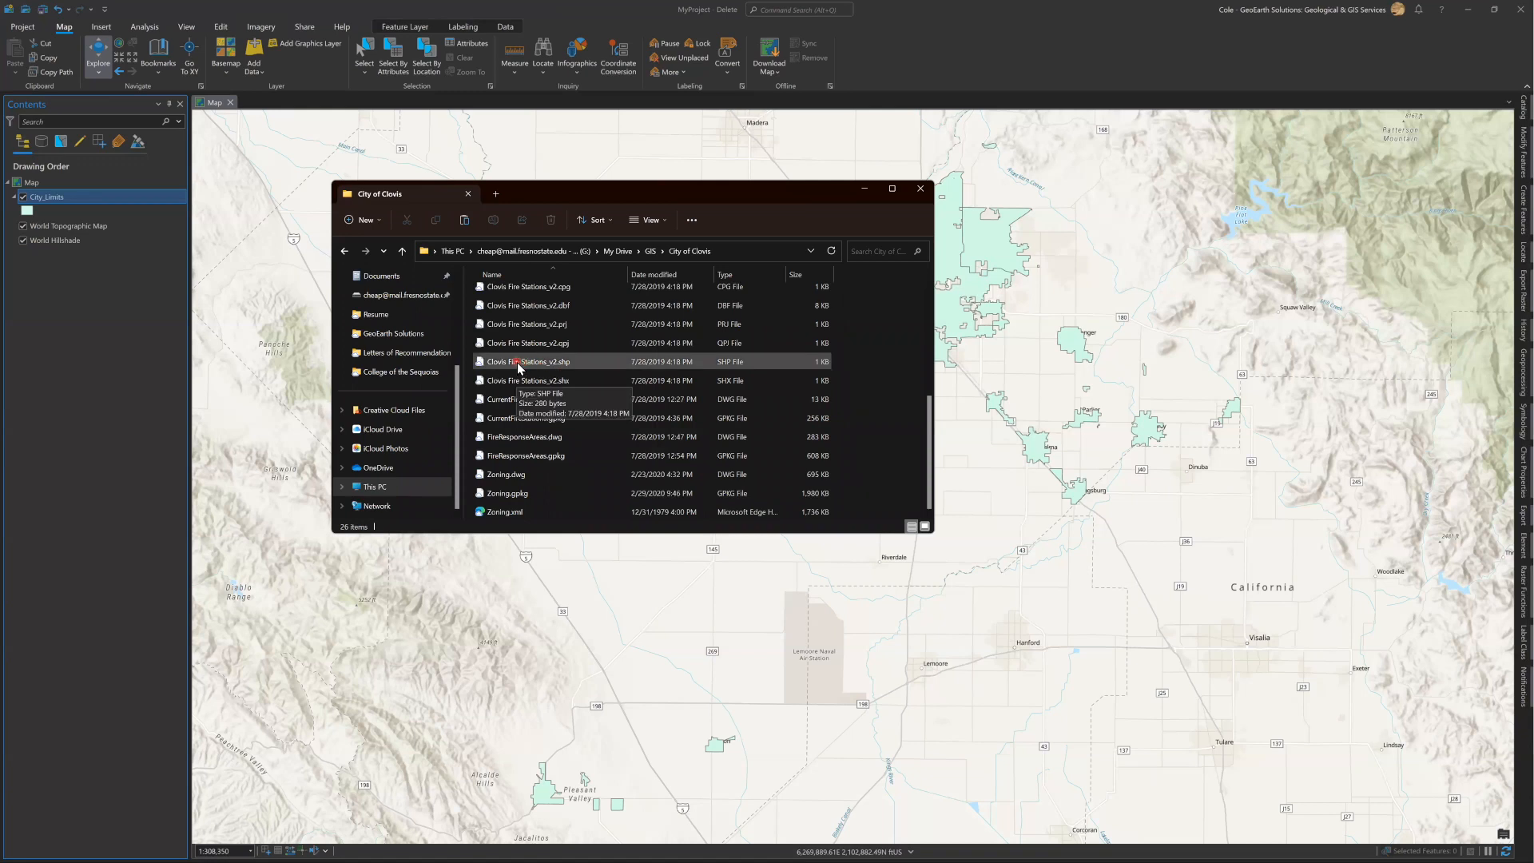
{"action": "left_click_drag", "start_coordinate": [517, 367], "coordinate": [1037, 389]}
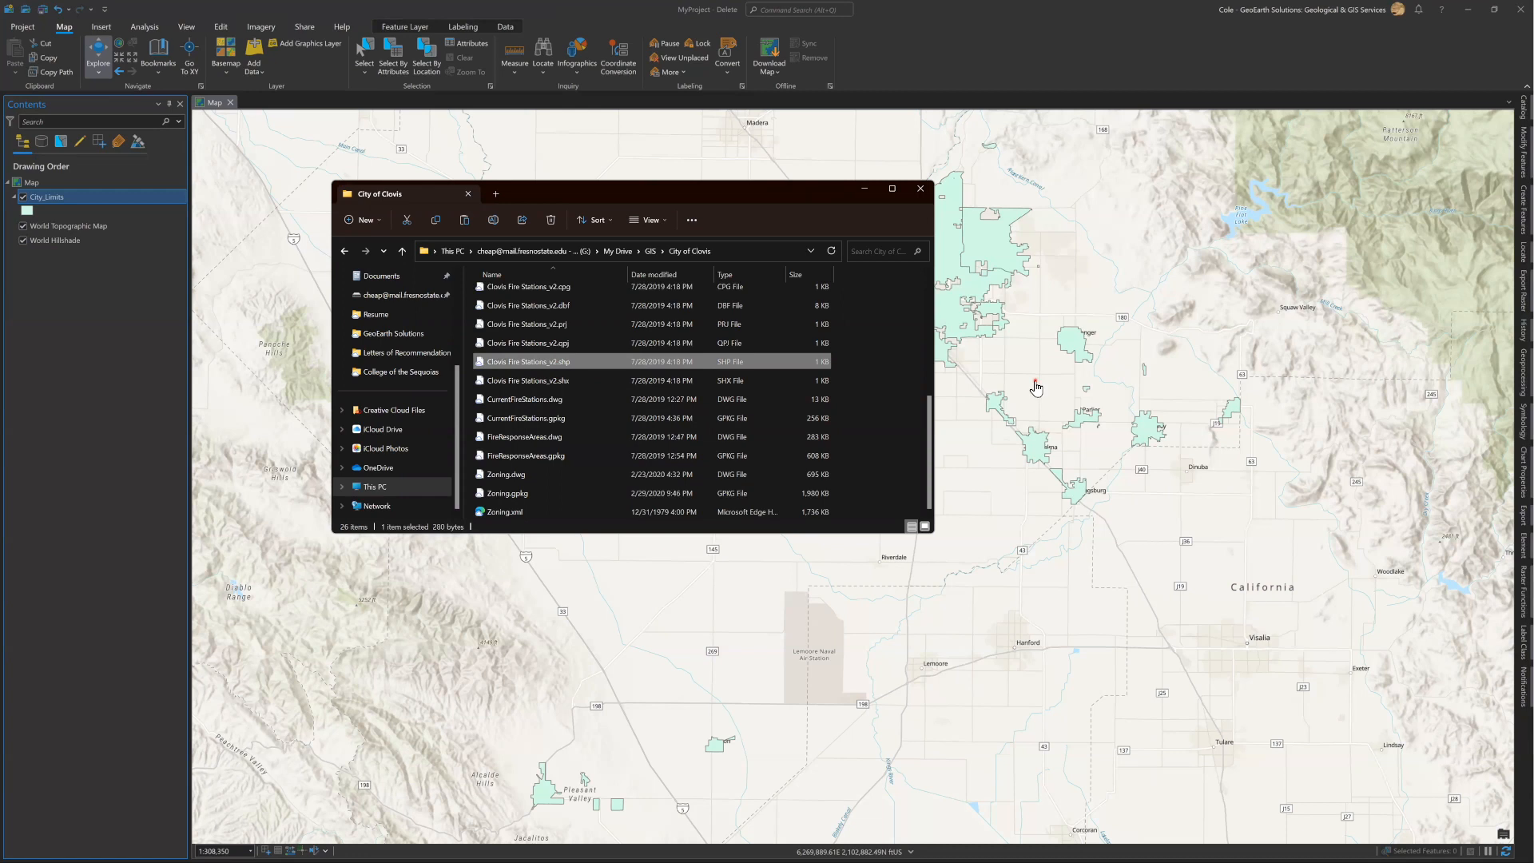
{"action": "left_click", "coordinate": [1020, 24]}
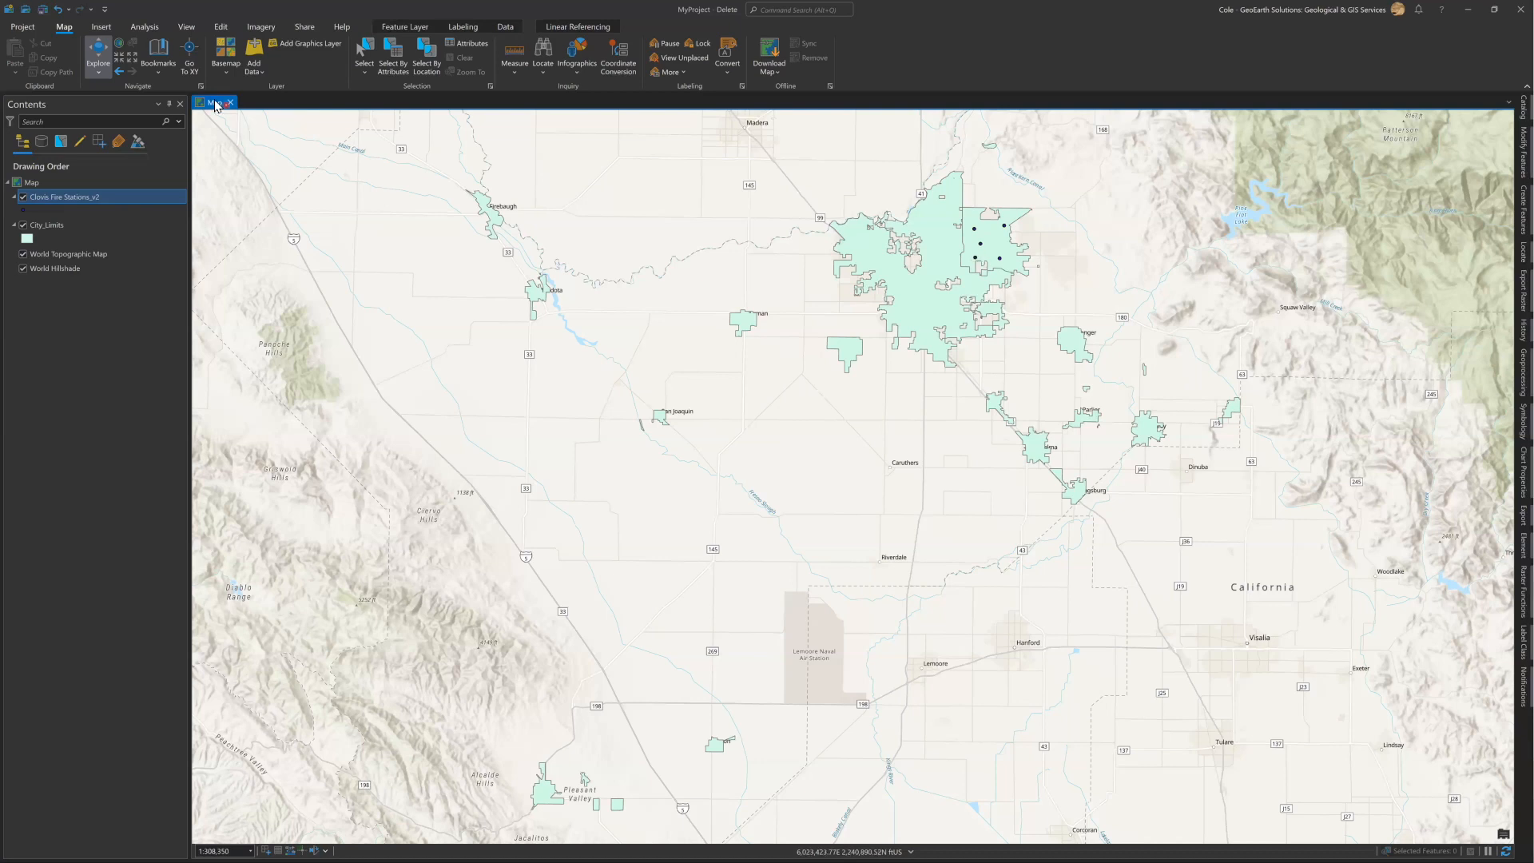
{"action": "left_click", "coordinate": [102, 29]}
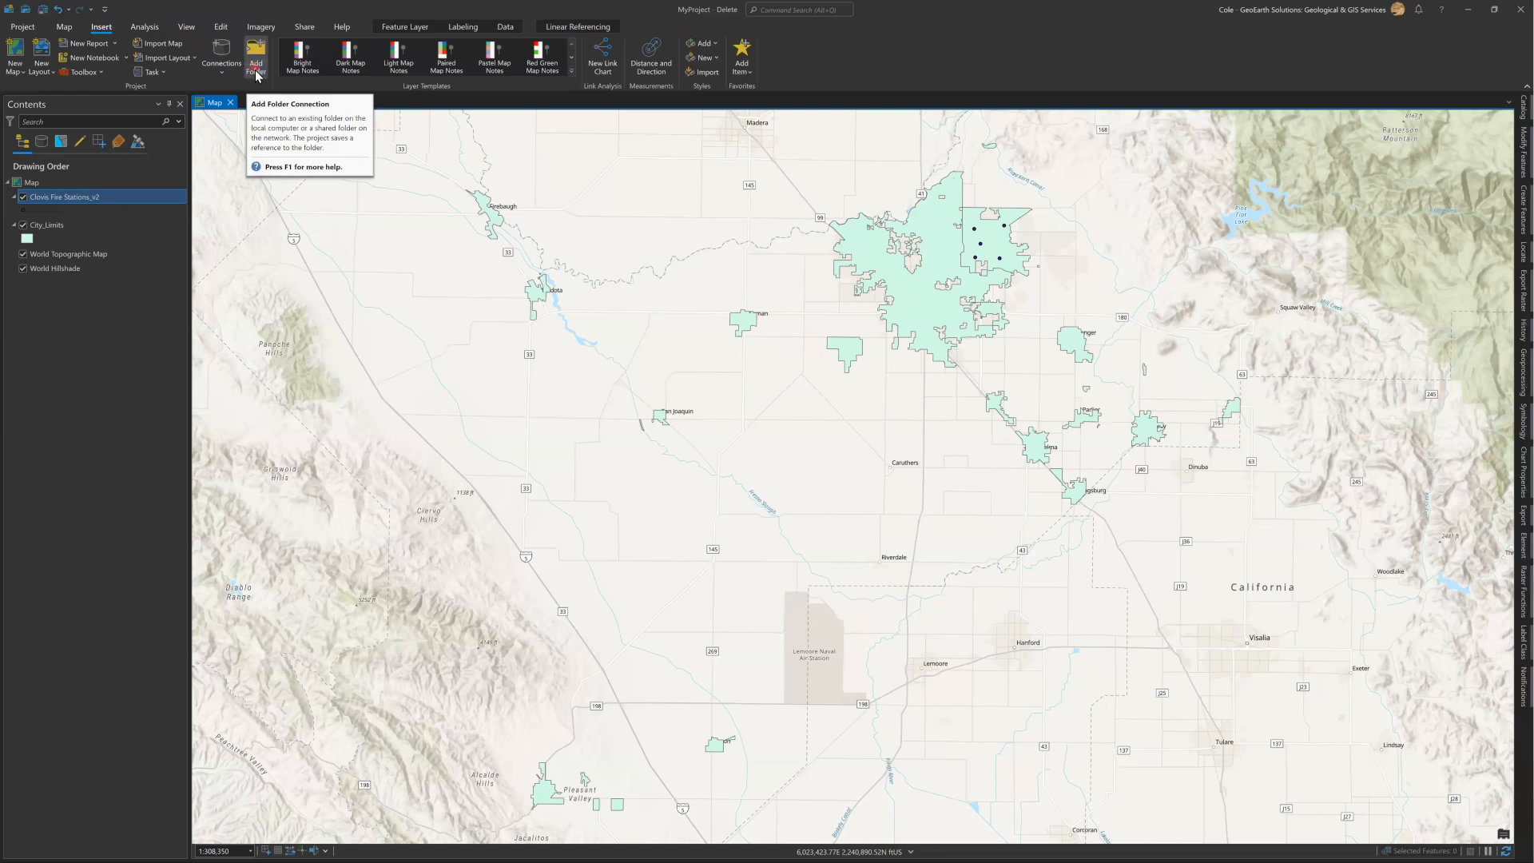
{"action": "left_click", "coordinate": [64, 27]}
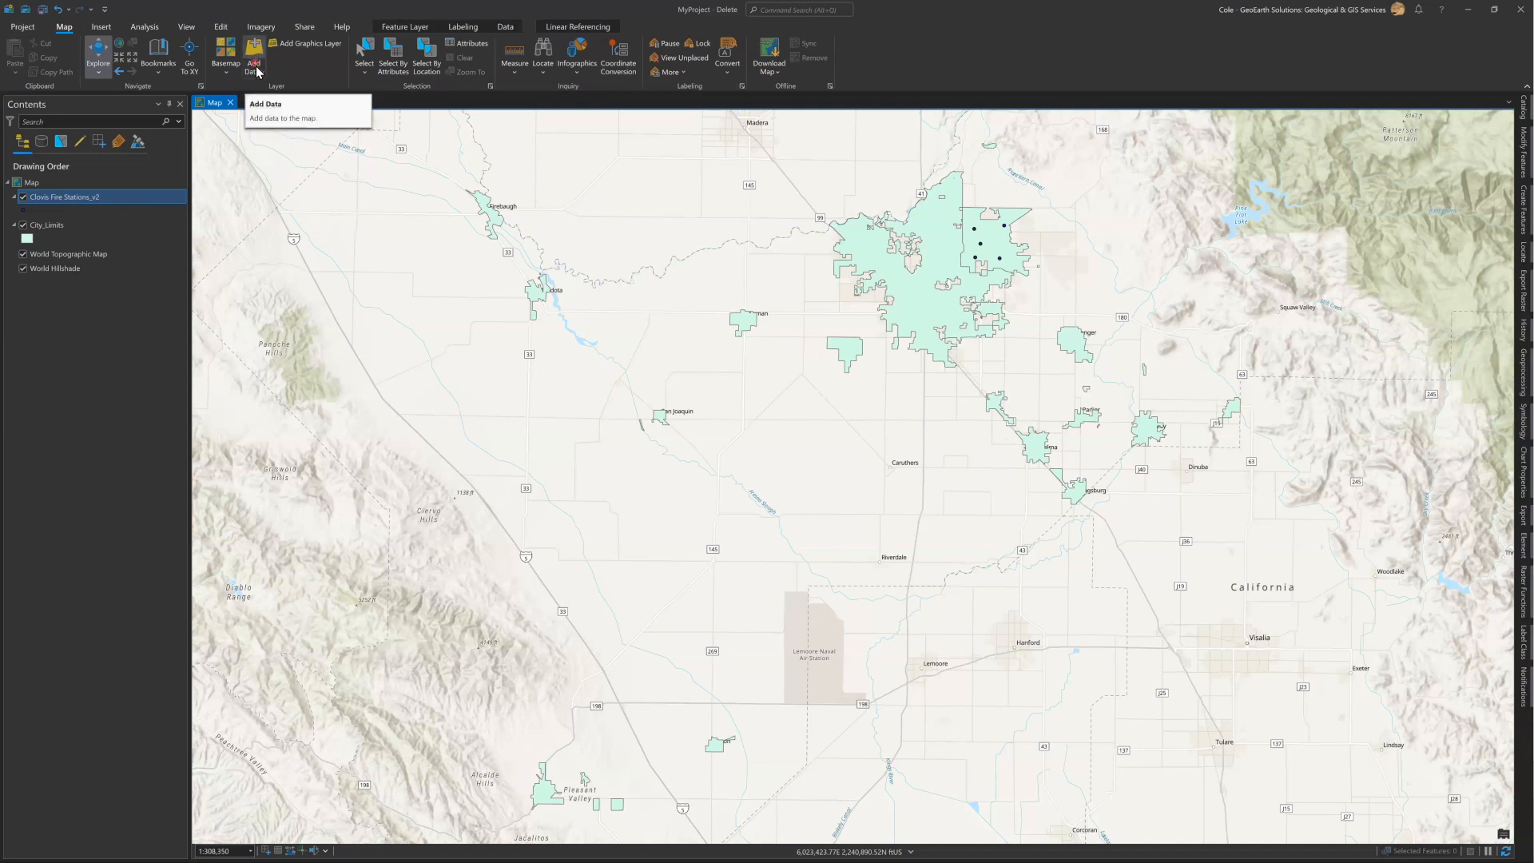
{"action": "left_click", "coordinate": [101, 30]}
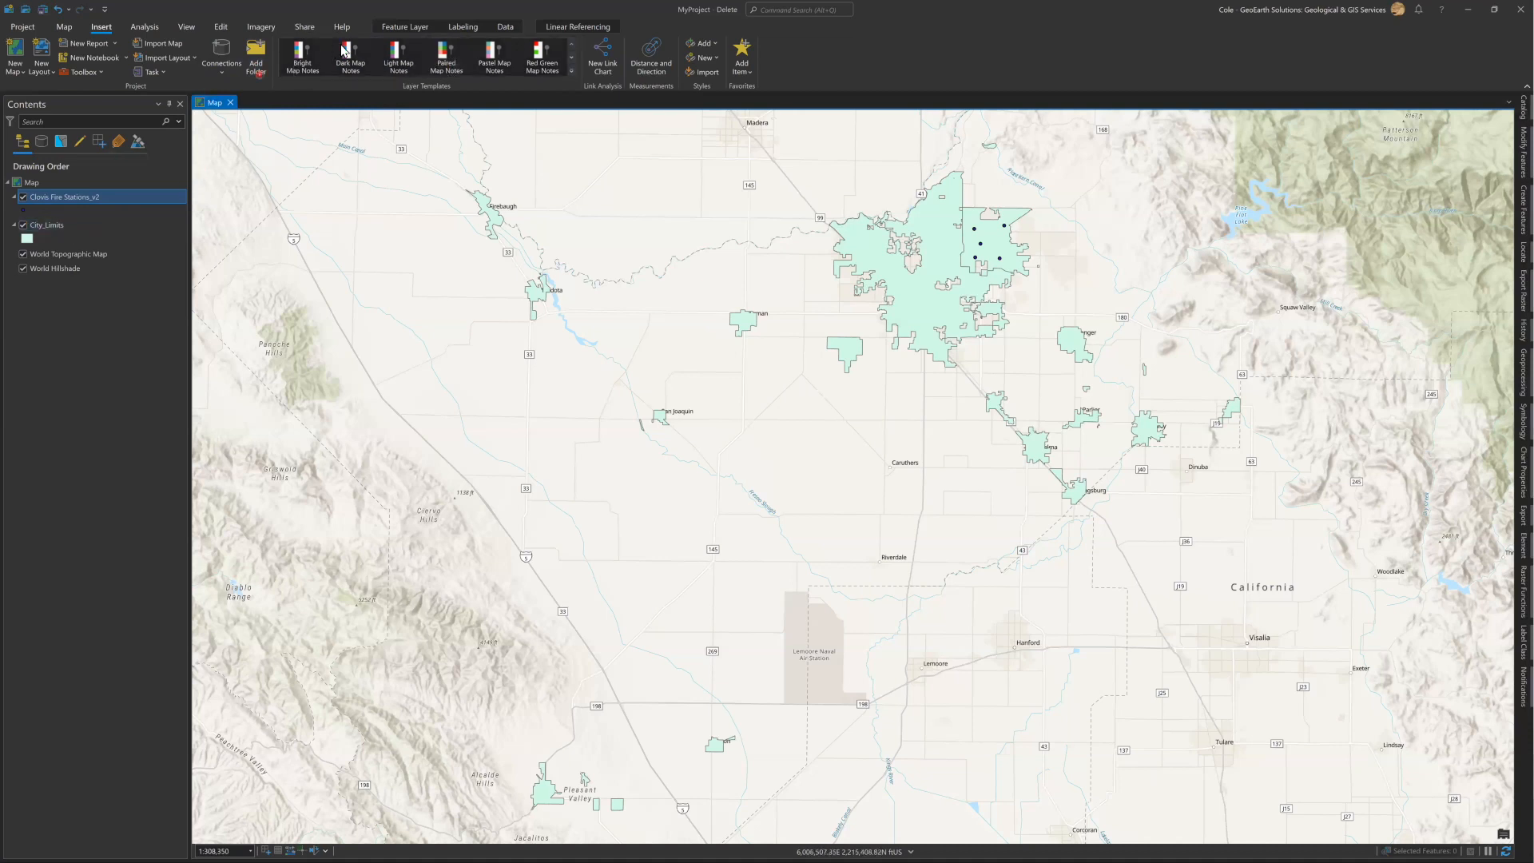
Compare the contextual tools for the map and the City_Limits layer, and examine the feature layer display options.
{"action": "left_click", "coordinate": [34, 183]}
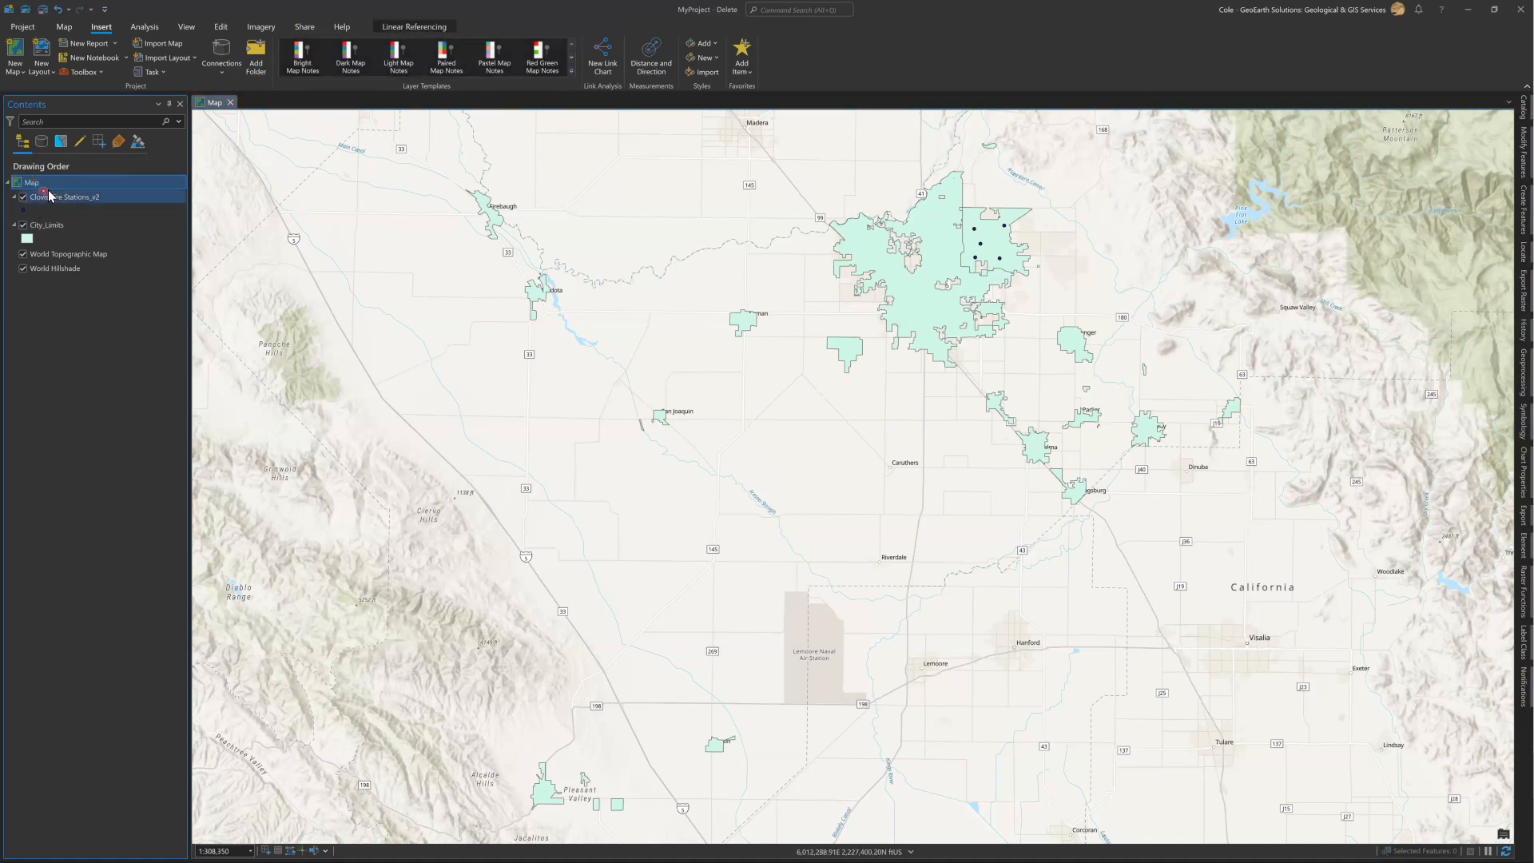
{"action": "left_click", "coordinate": [47, 226]}
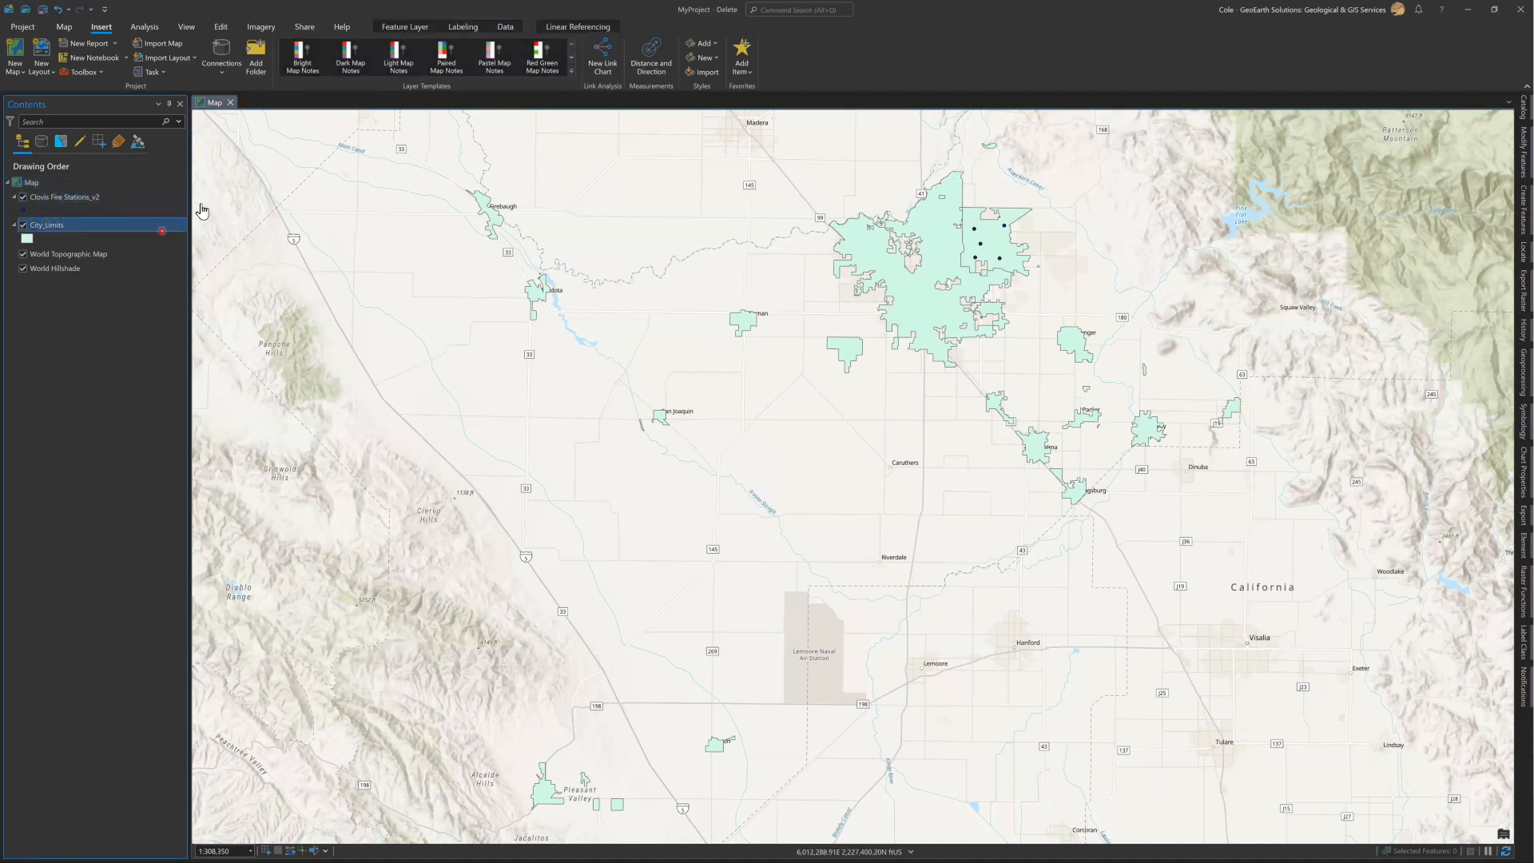
{"action": "left_click", "coordinate": [415, 30]}
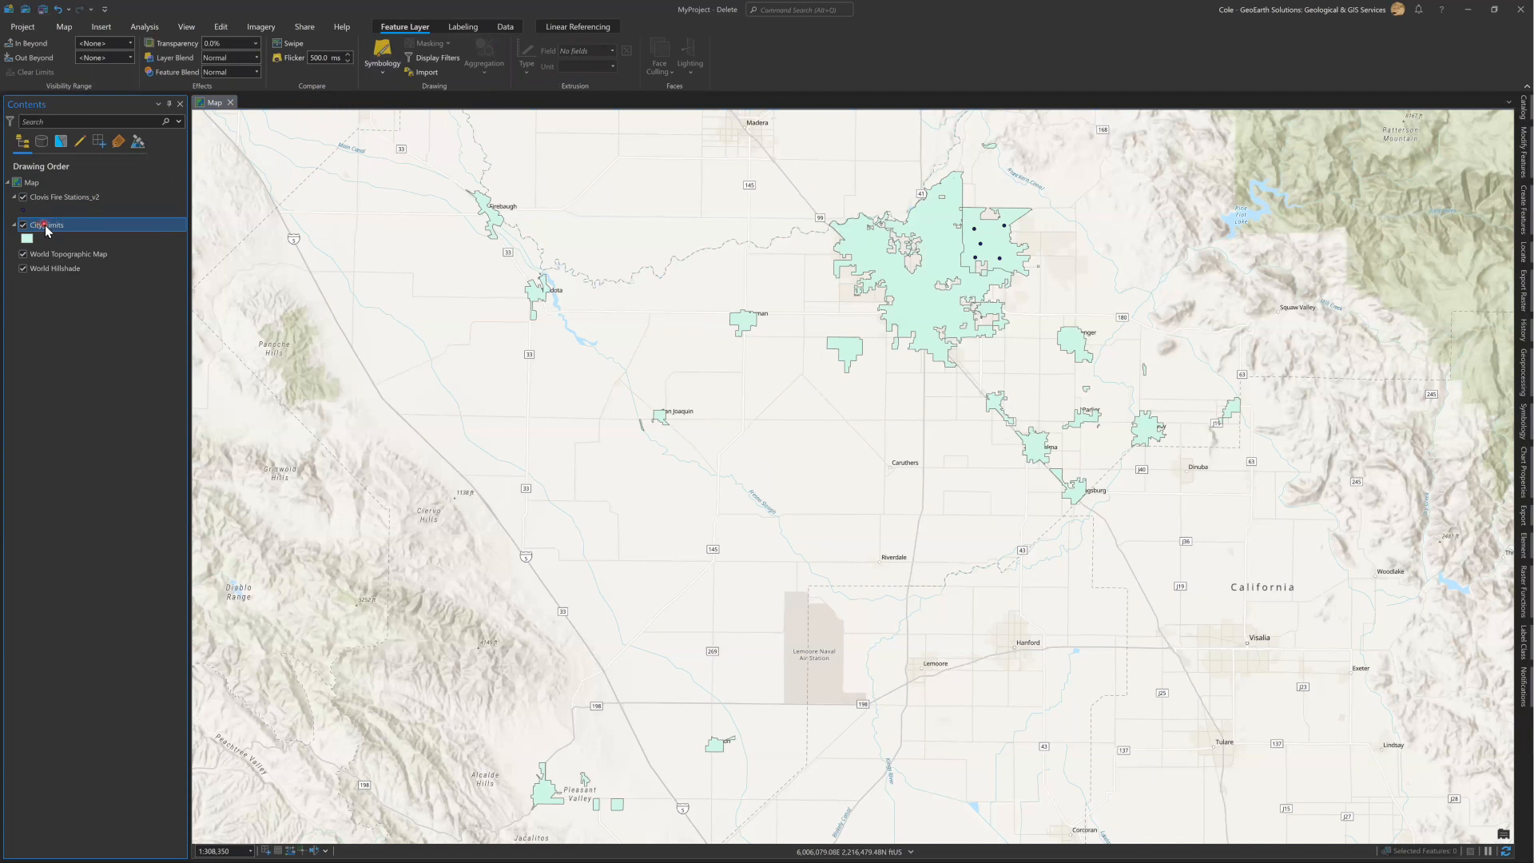
Open the City_Limits layer's symbology, keep it docked, and set the primary symbology to Unique Values.
{"action": "right_click", "coordinate": [47, 231]}
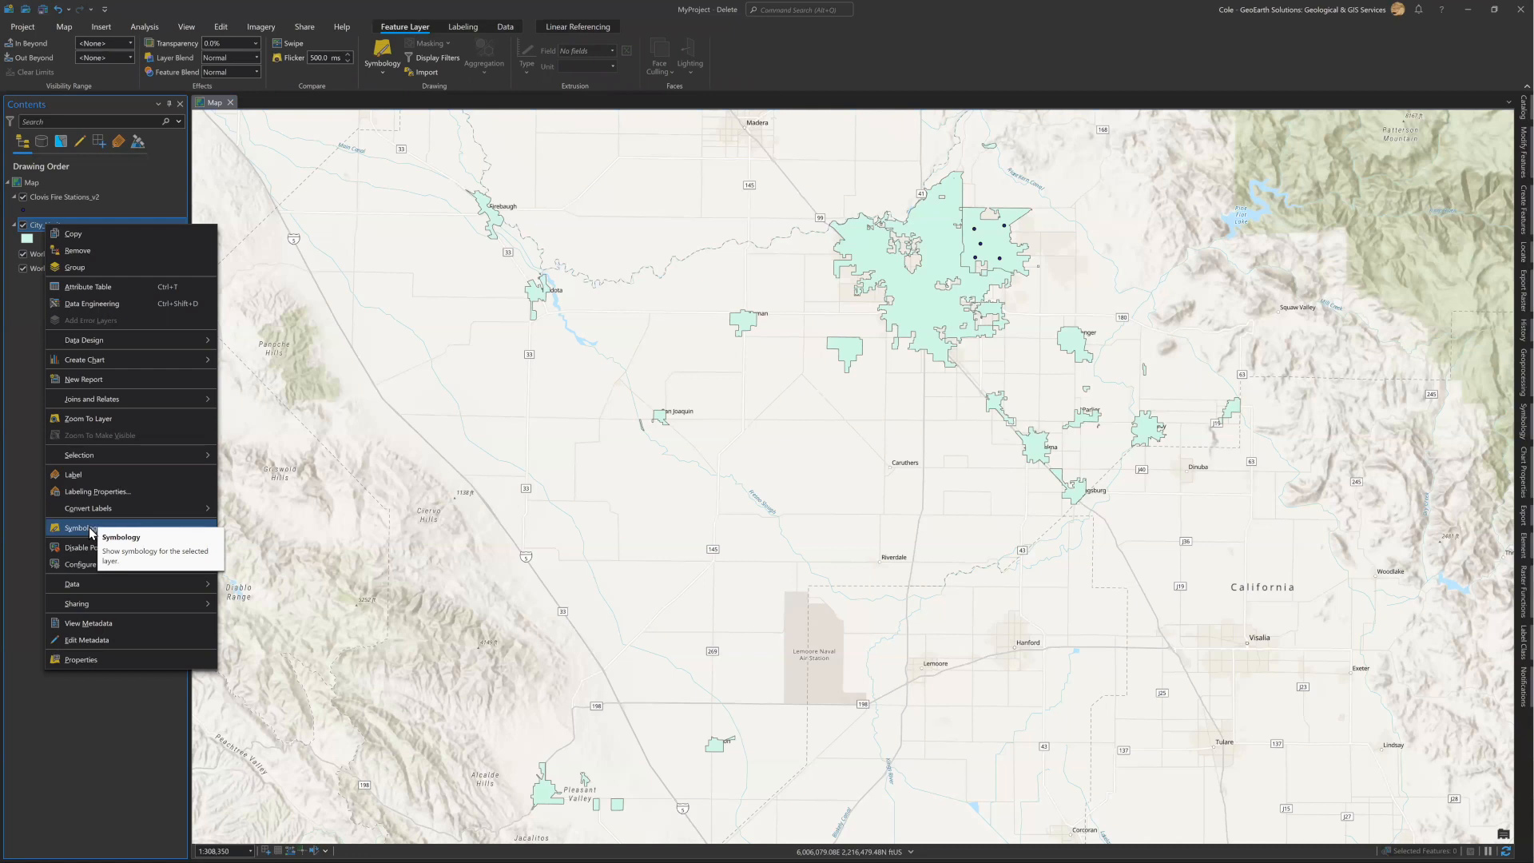
{"action": "left_click", "coordinate": [89, 527]}
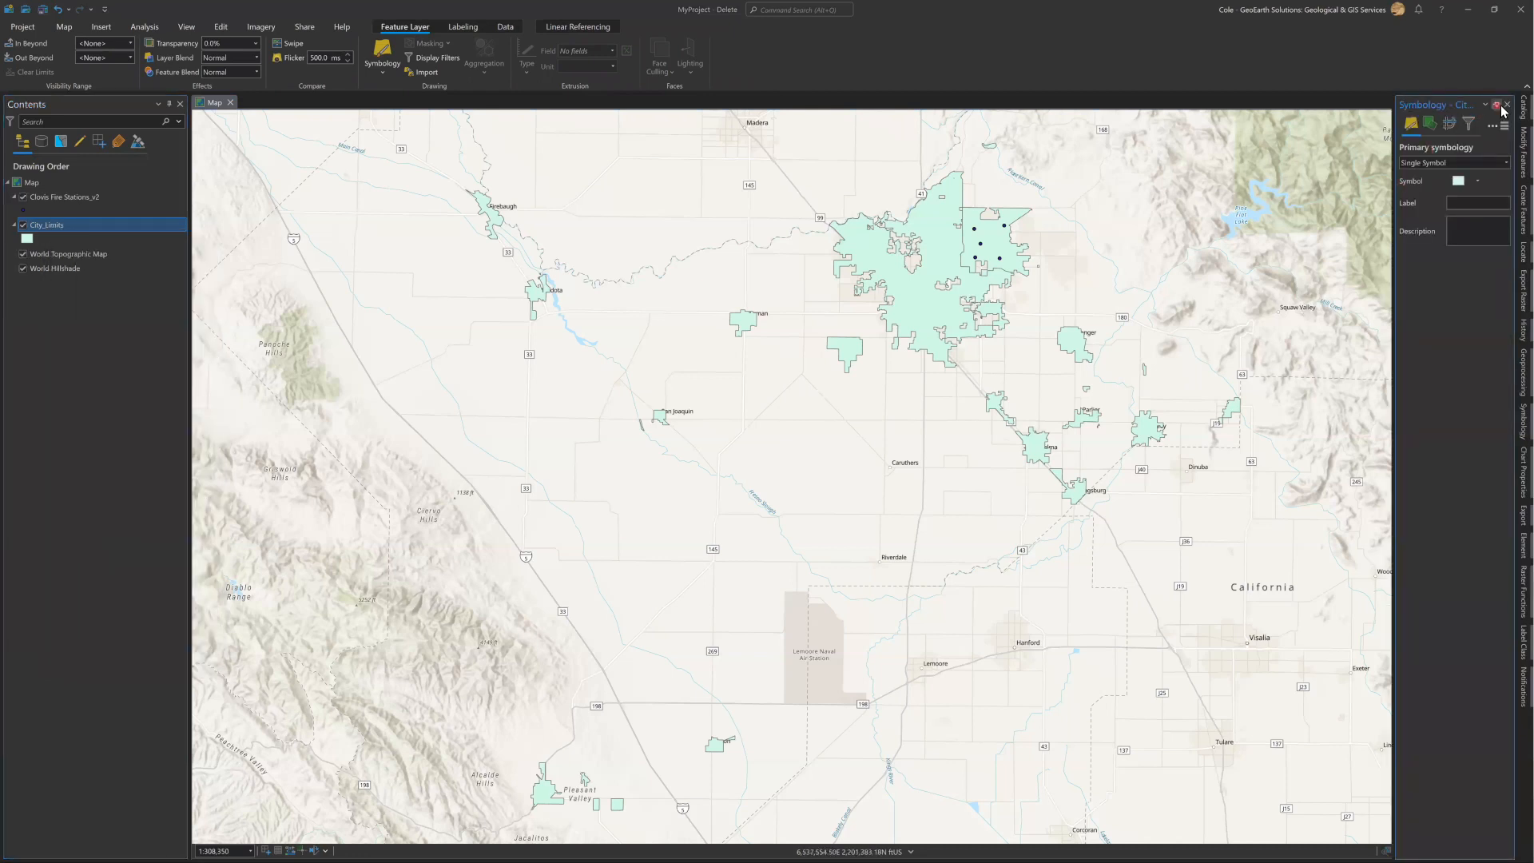
{"action": "left_click", "coordinate": [1504, 106]}
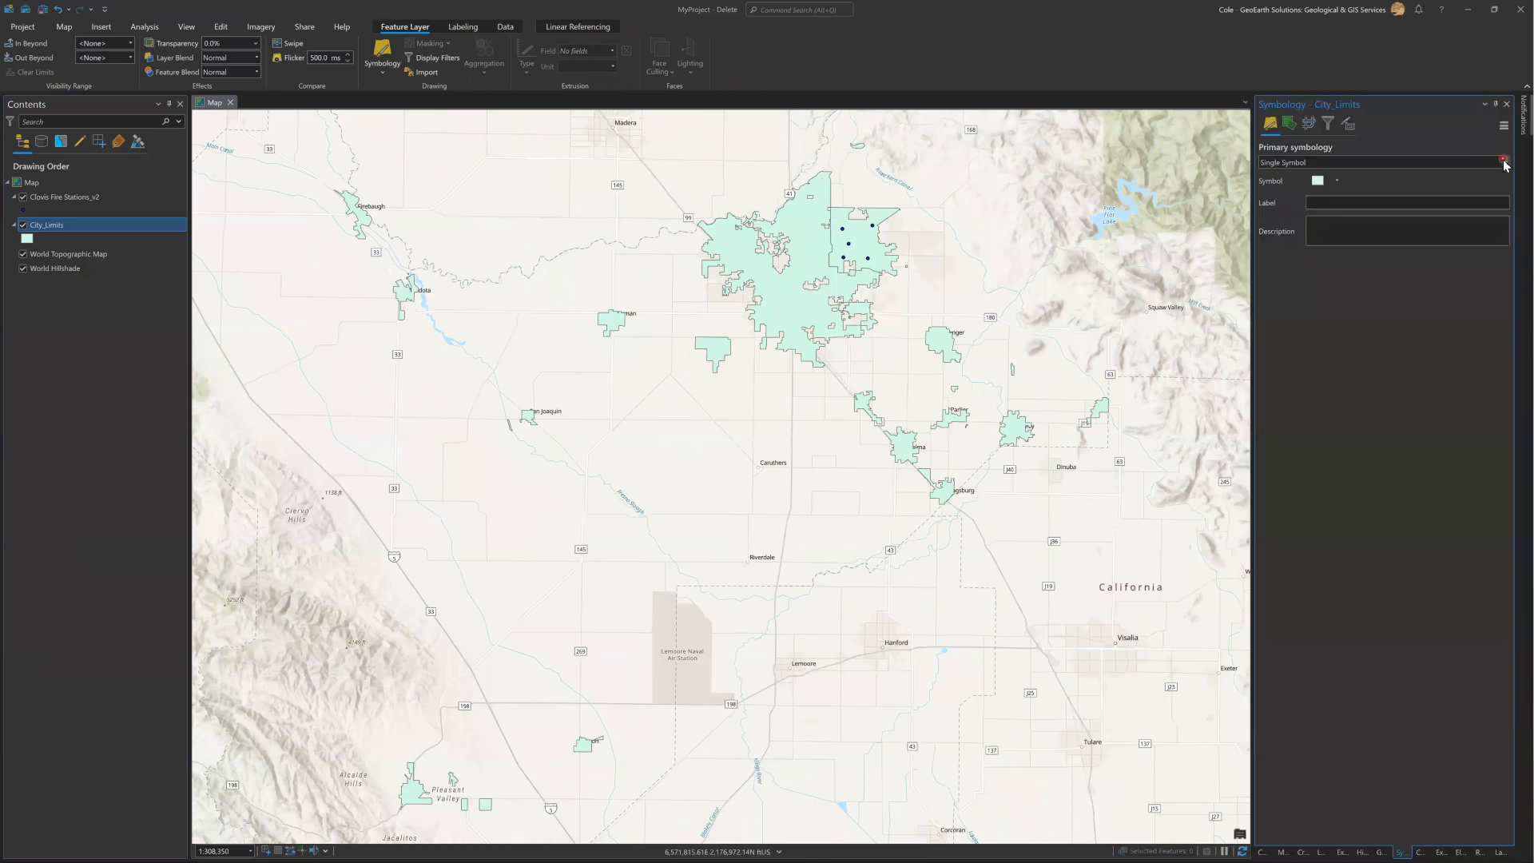
{"action": "left_click", "coordinate": [1504, 162]}
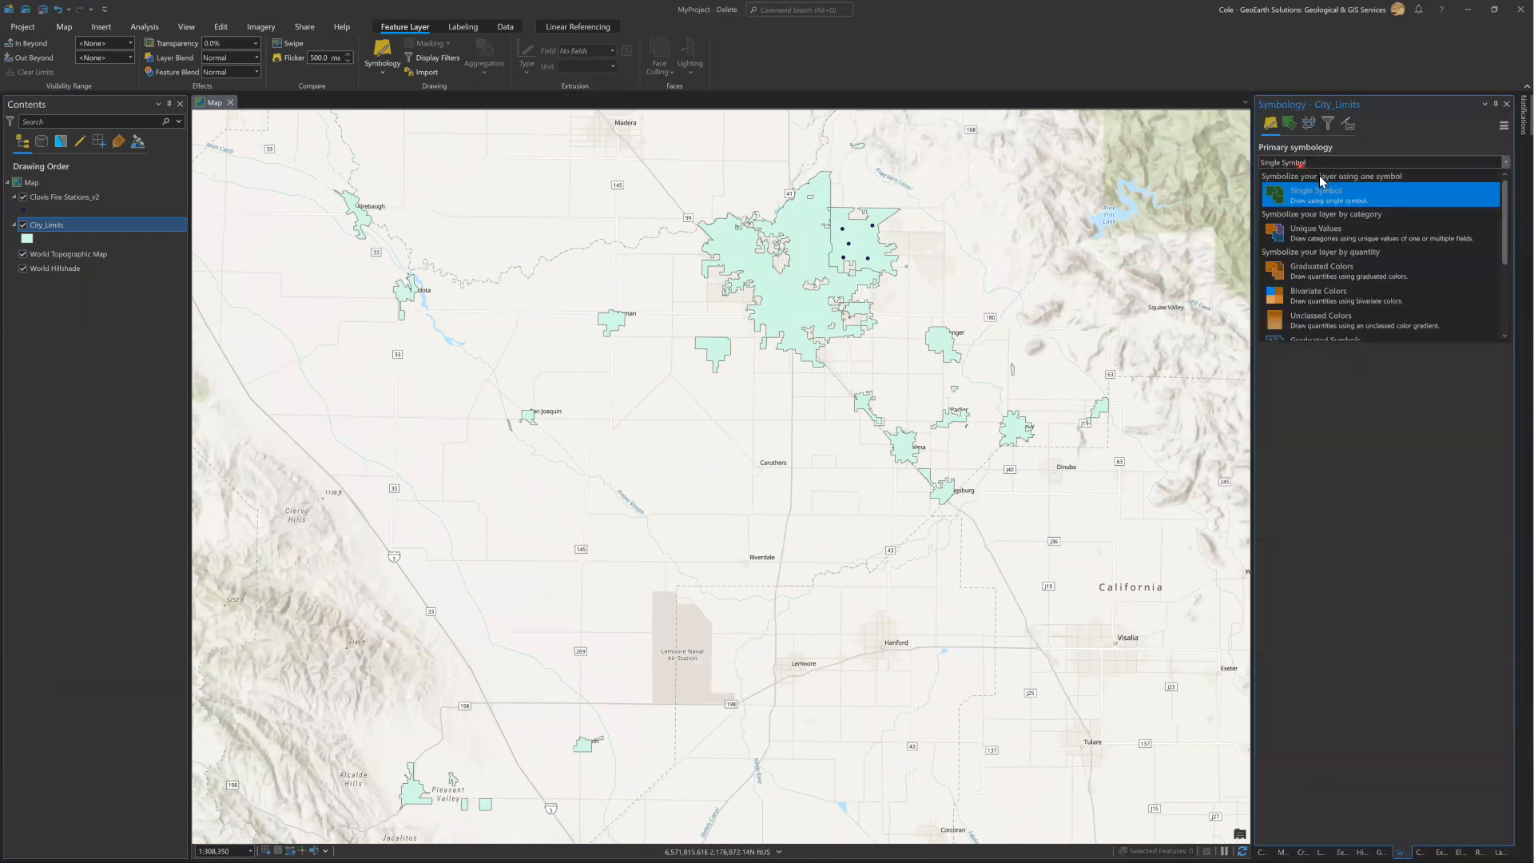
{"action": "left_click", "coordinate": [1317, 232]}
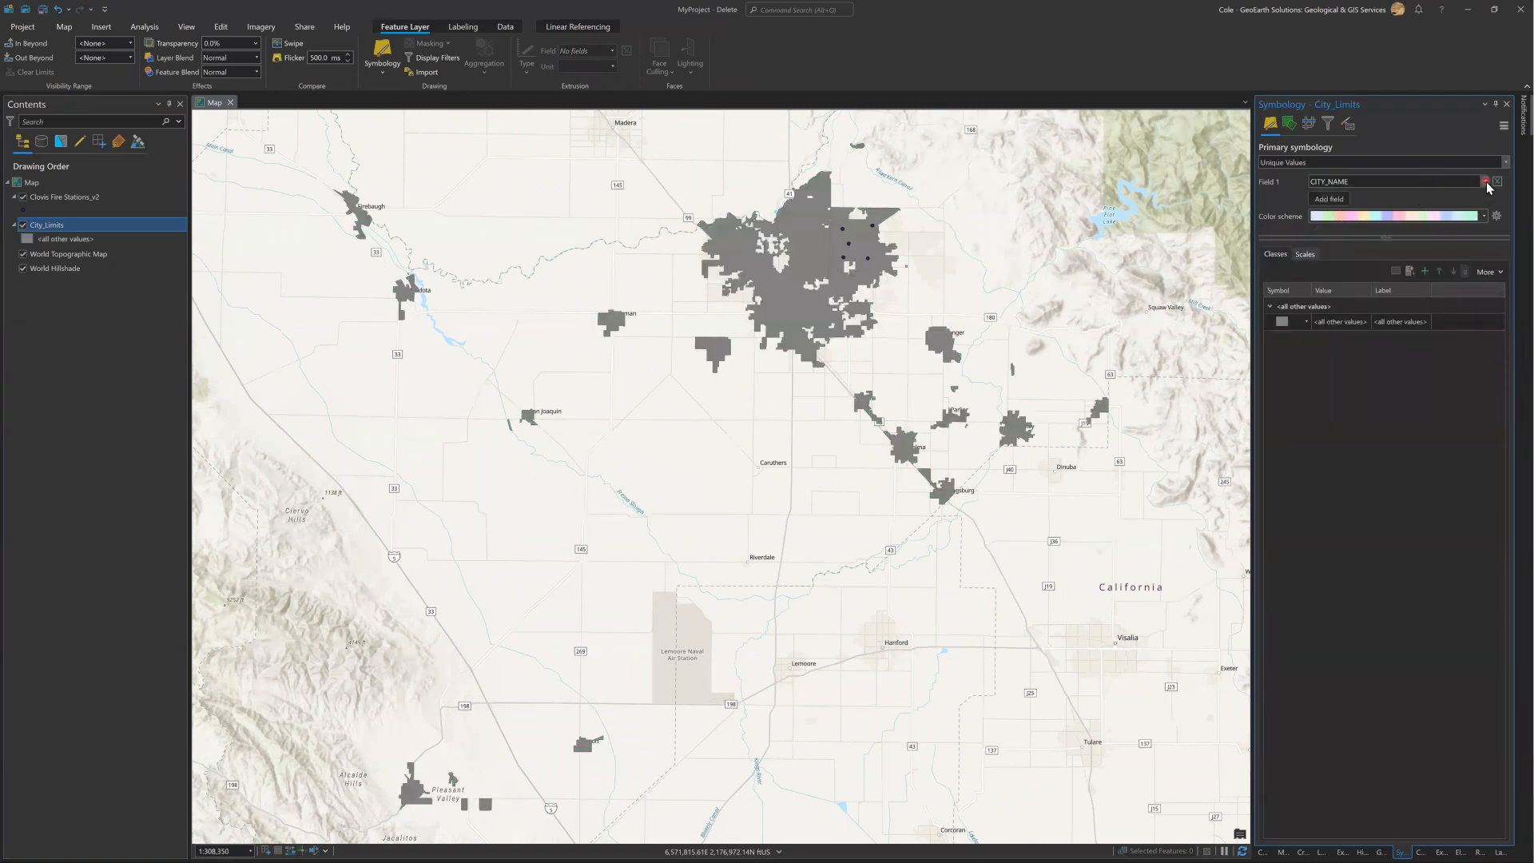
Symbolize City_Limits by the SHAPE_AREA field and give the first class a bright green polygon symbol from the gallery.
{"action": "left_click", "coordinate": [1486, 182]}
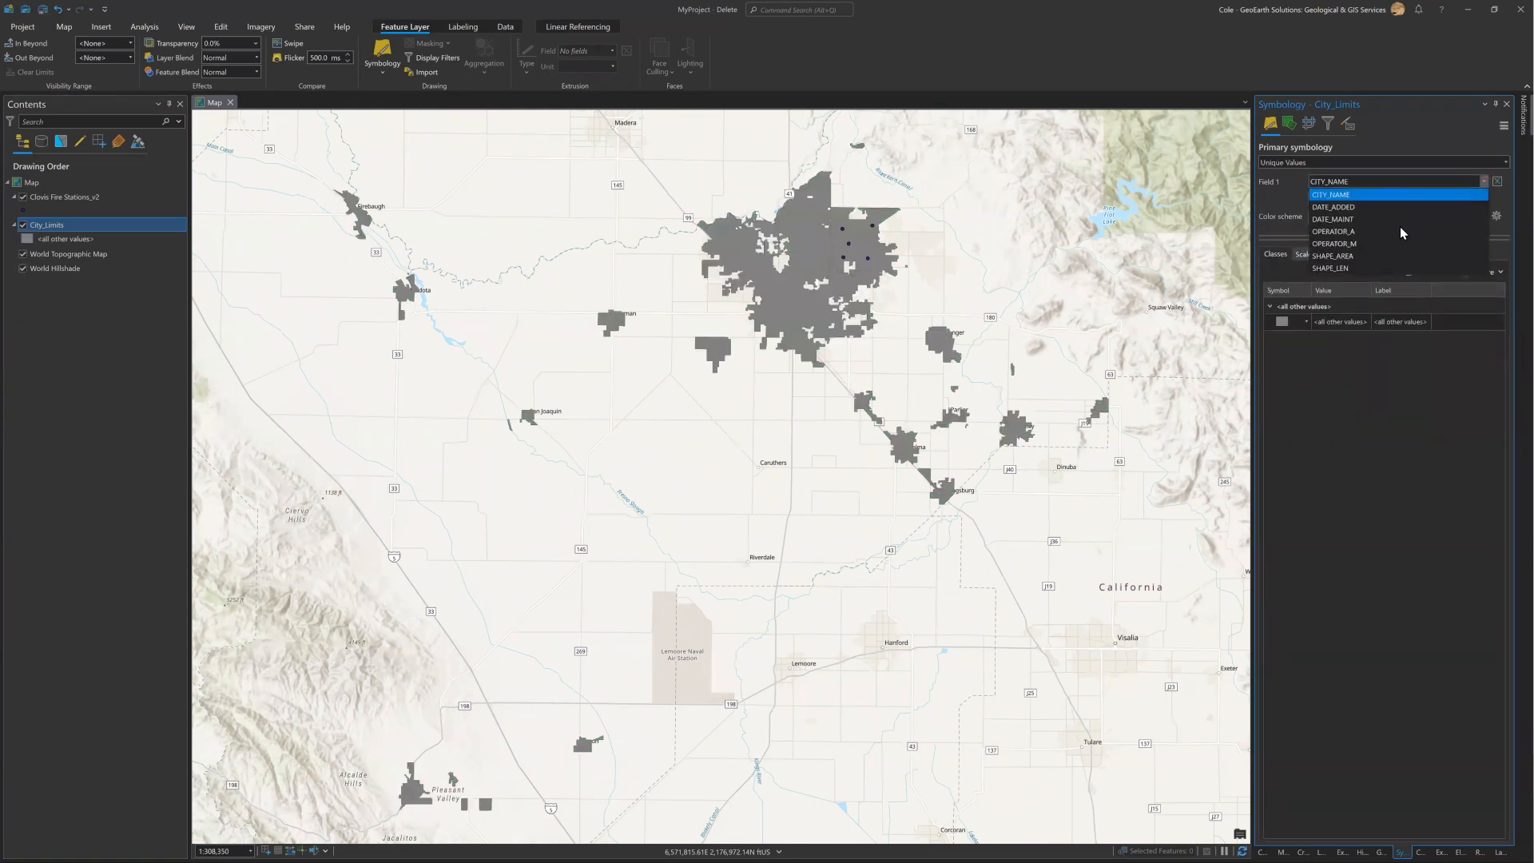
{"action": "left_click", "coordinate": [1362, 257]}
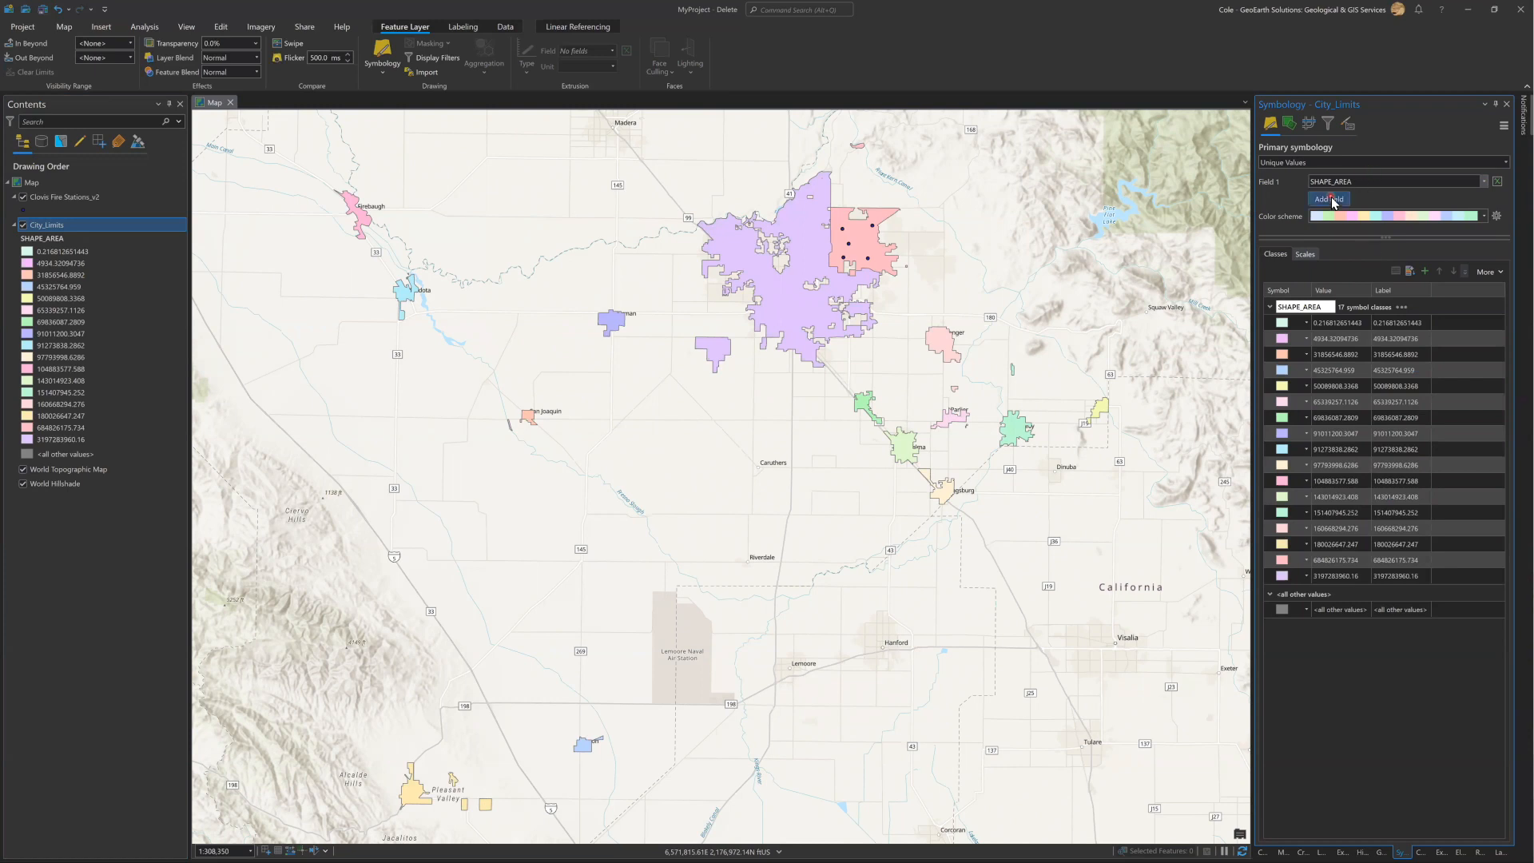
{"action": "left_click", "coordinate": [1284, 326]}
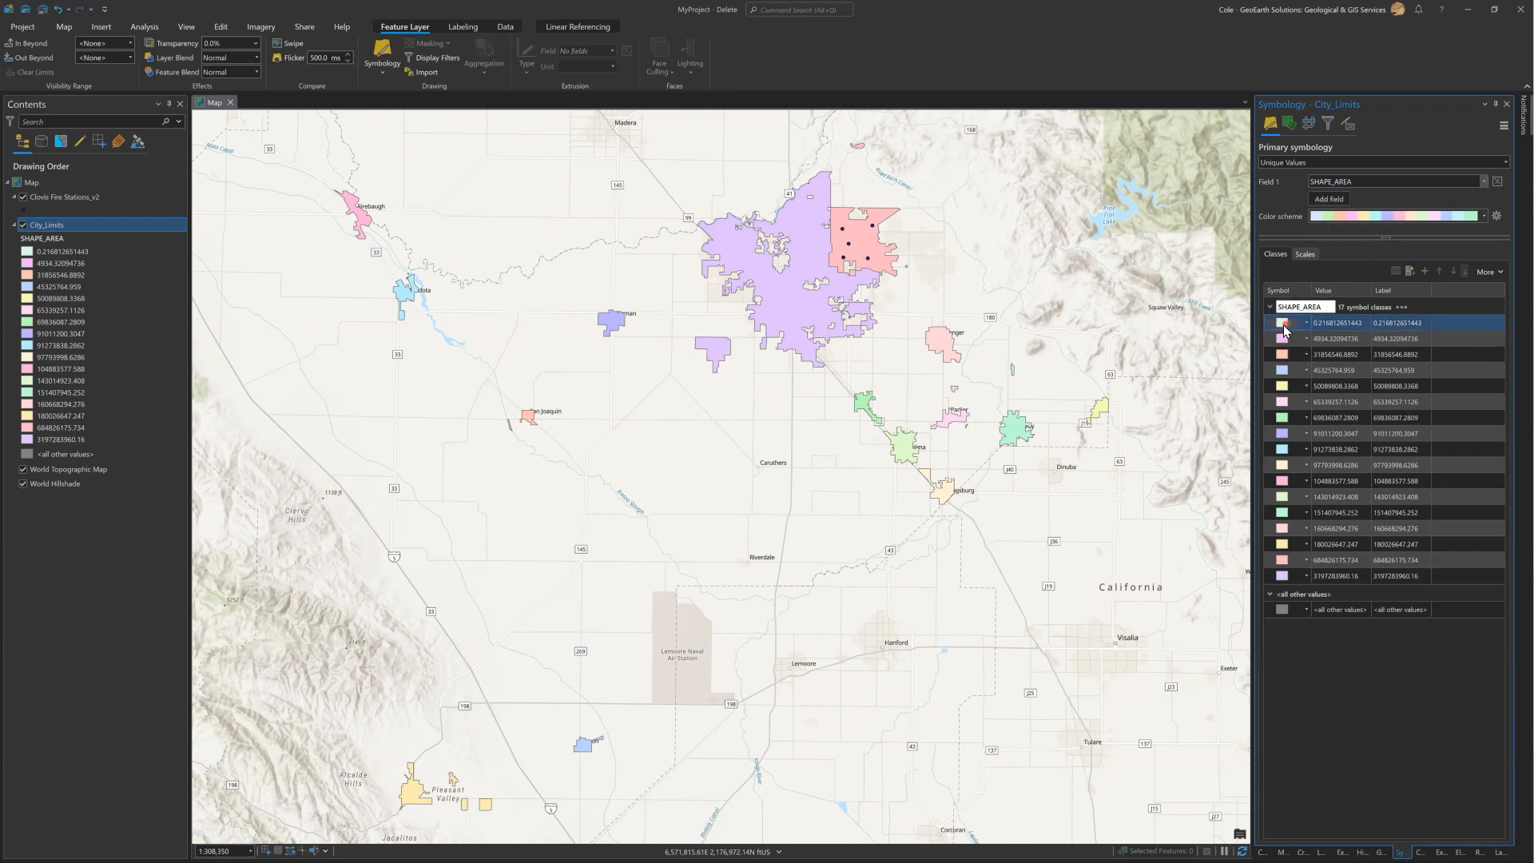
{"action": "left_click", "coordinate": [1284, 326]}
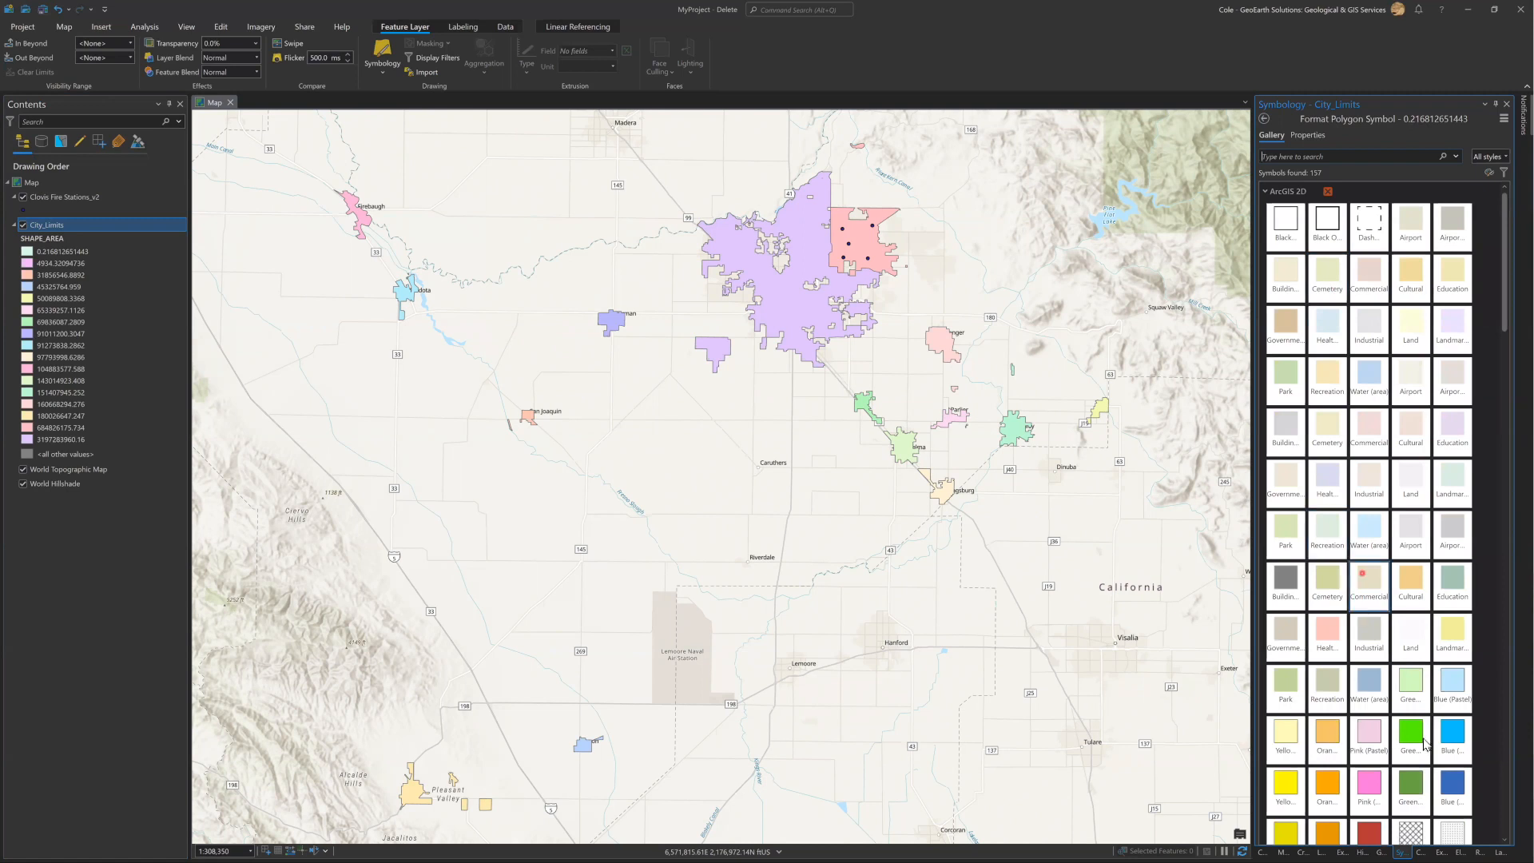
{"action": "left_click", "coordinate": [1411, 745]}
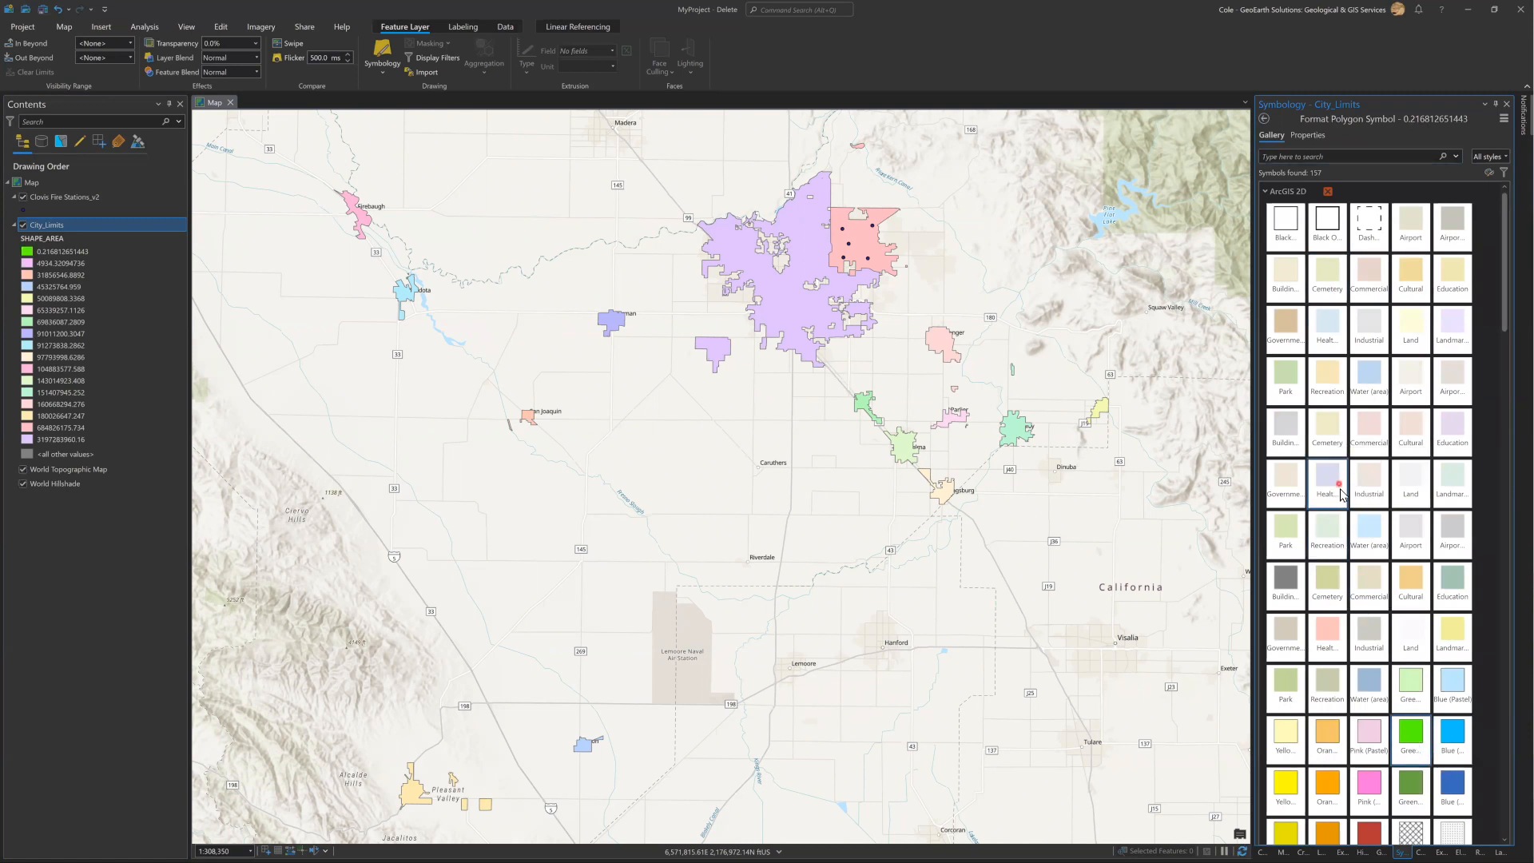
{"action": "scroll", "coordinate": [1447, 686], "scroll_direction": "down", "scroll_amount": 15}
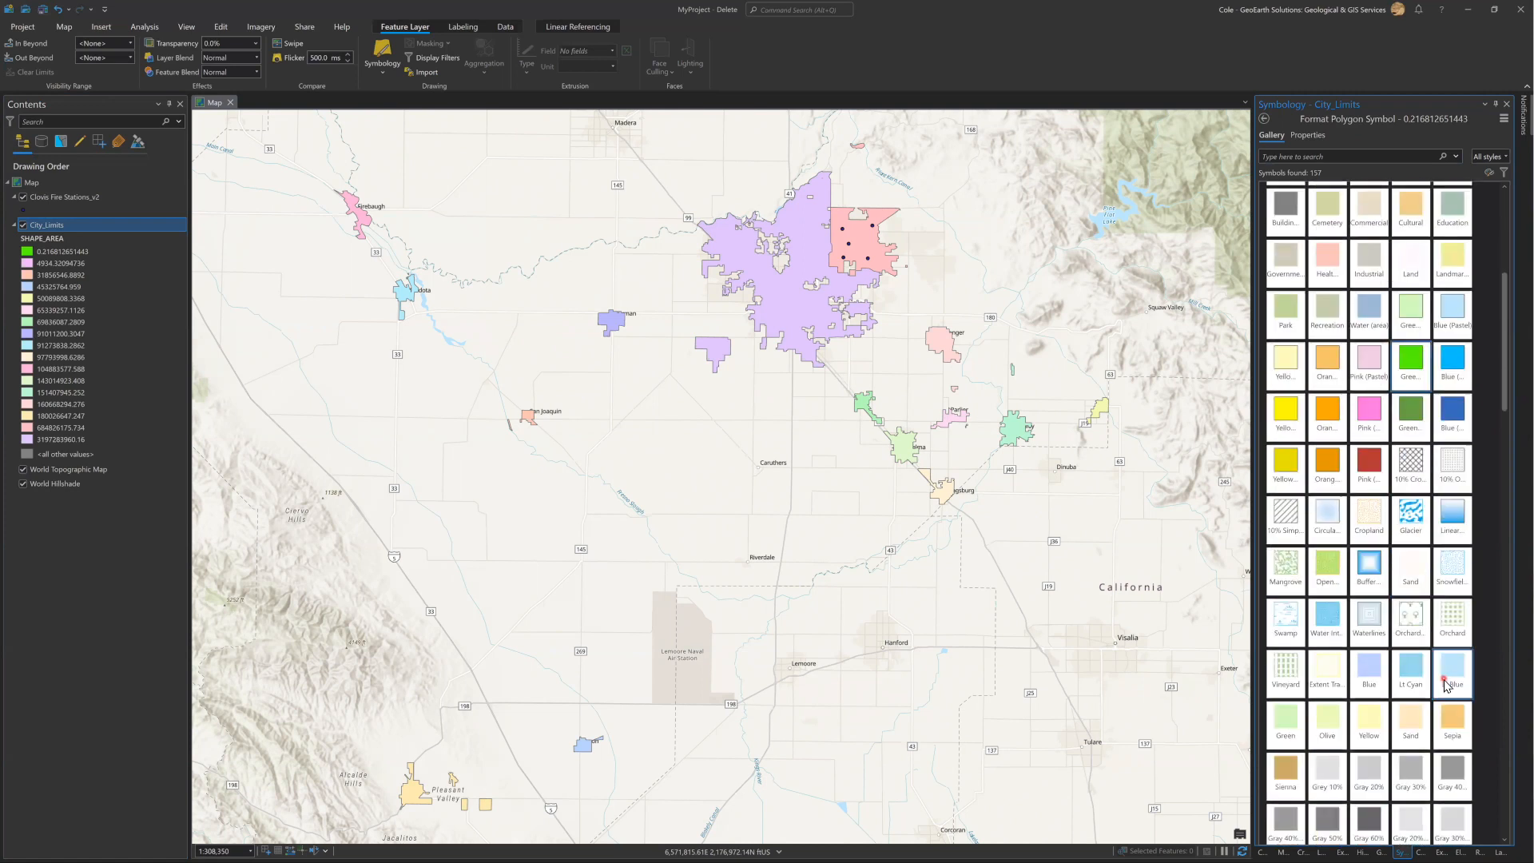
{"action": "scroll", "coordinate": [1447, 655], "scroll_direction": "up", "scroll_amount": 5}
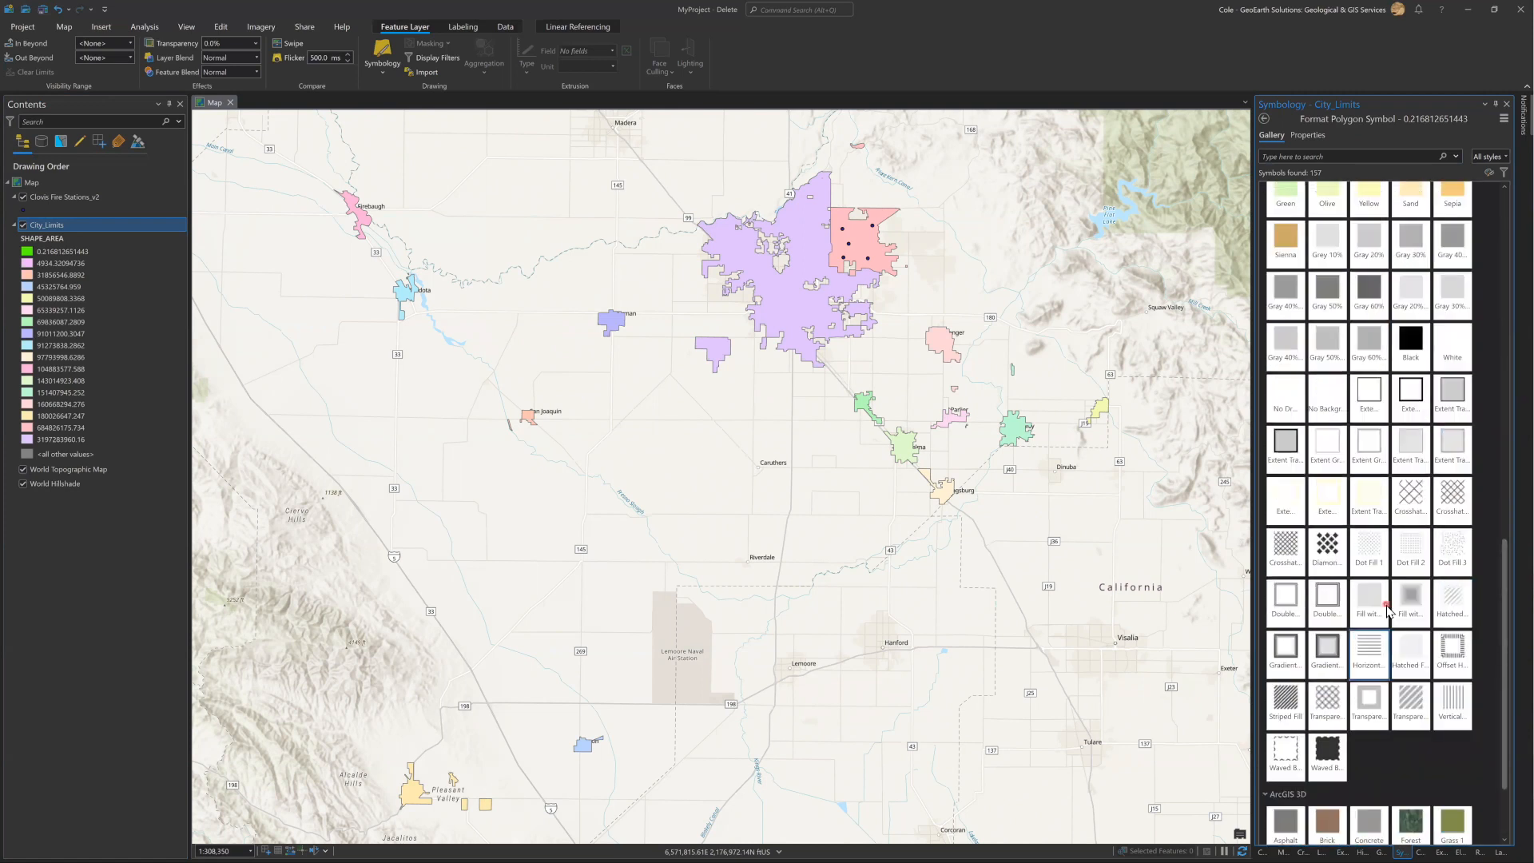
{"action": "left_click", "coordinate": [1265, 120]}
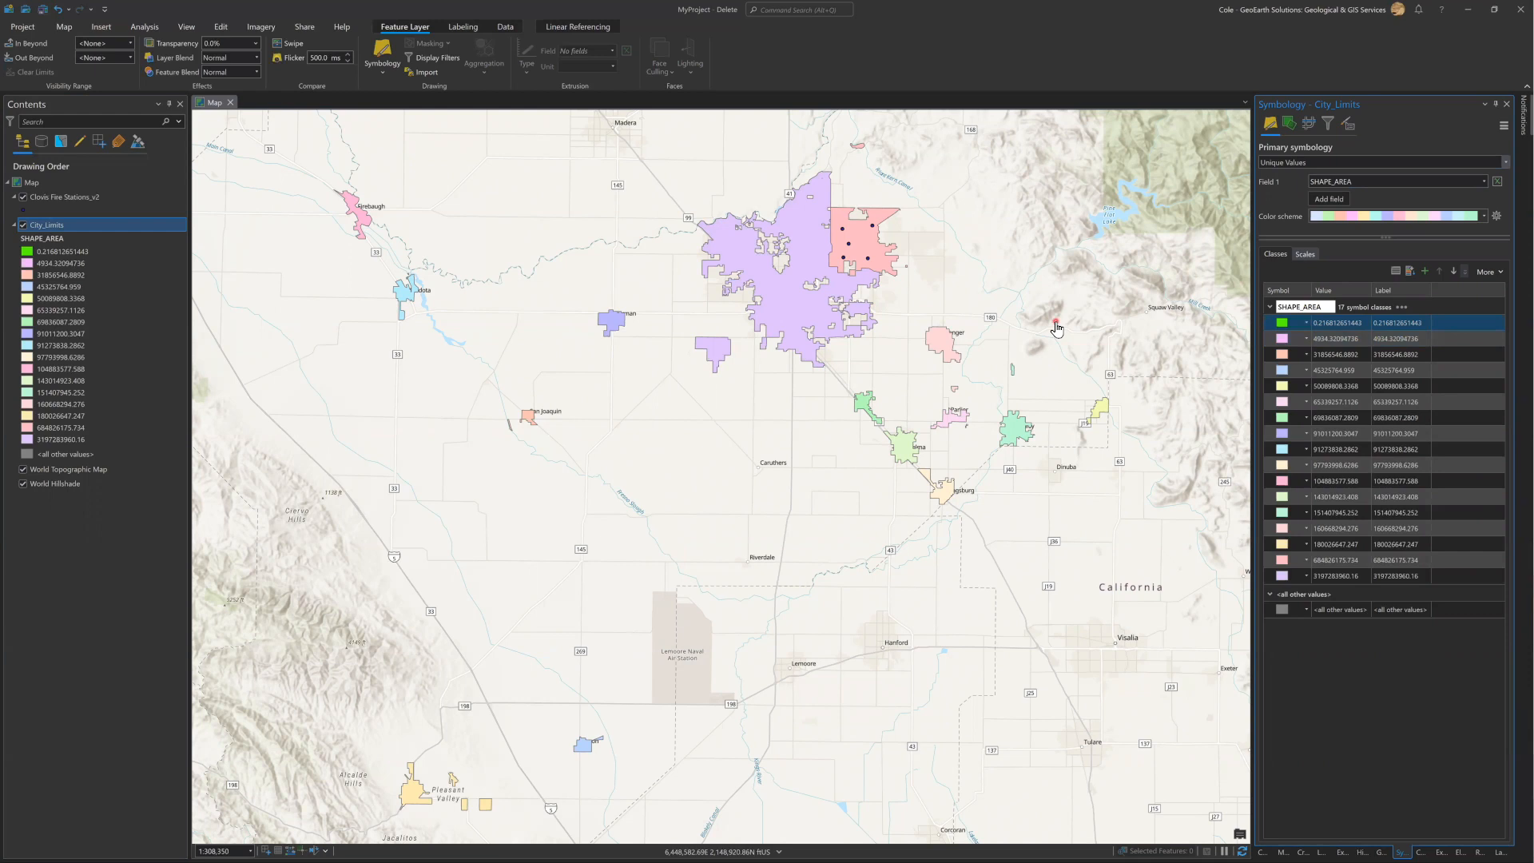
Turn on labels for the City_Limits layer using the CITY_NAME field.
{"action": "right_click", "coordinate": [49, 226]}
{"action": "left_click", "coordinate": [40, 227]}
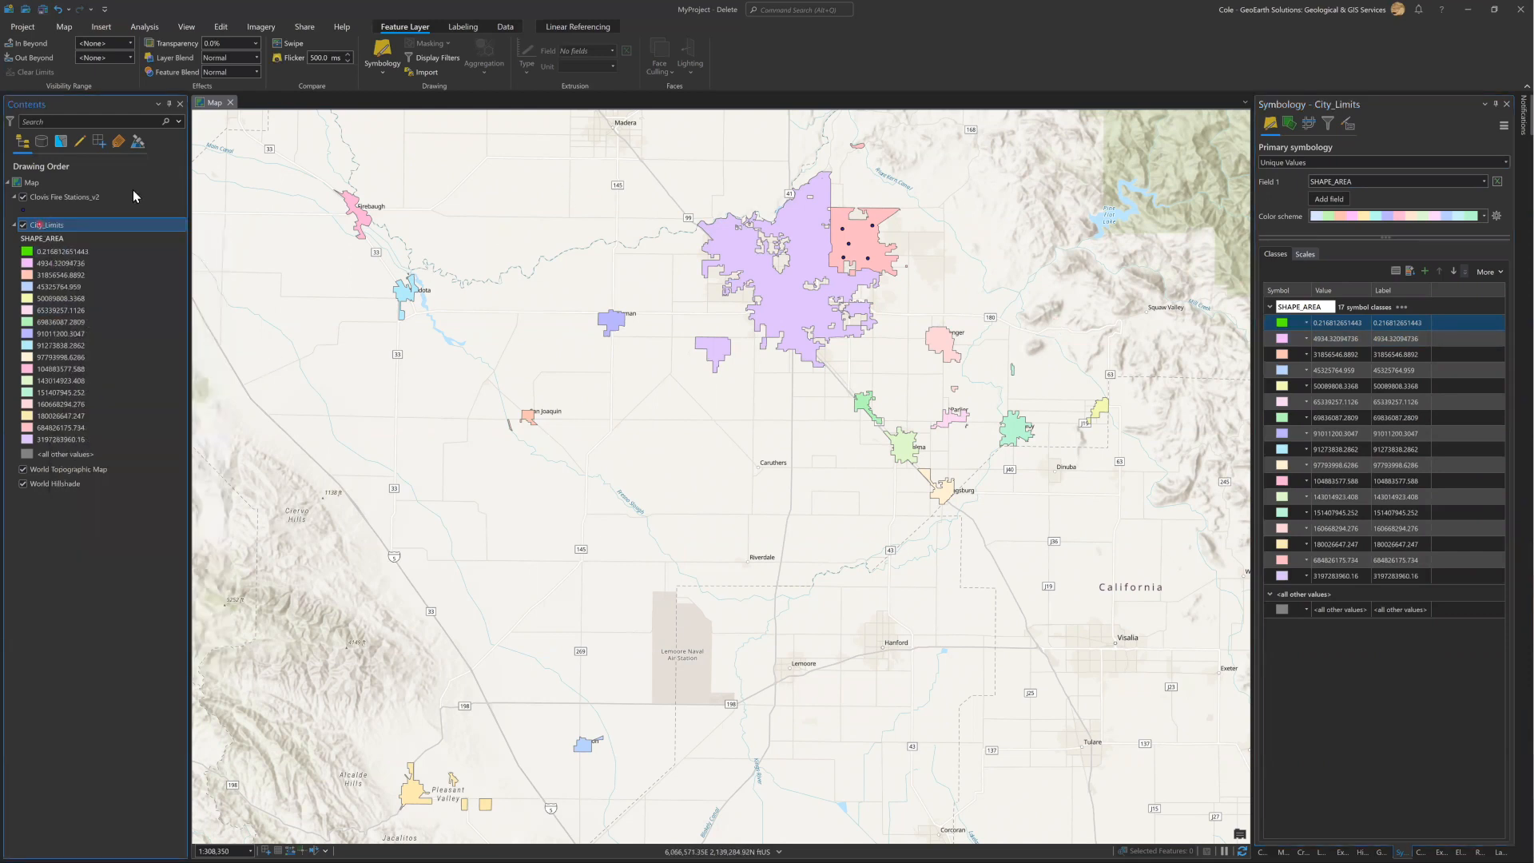
{"action": "left_click", "coordinate": [386, 59]}
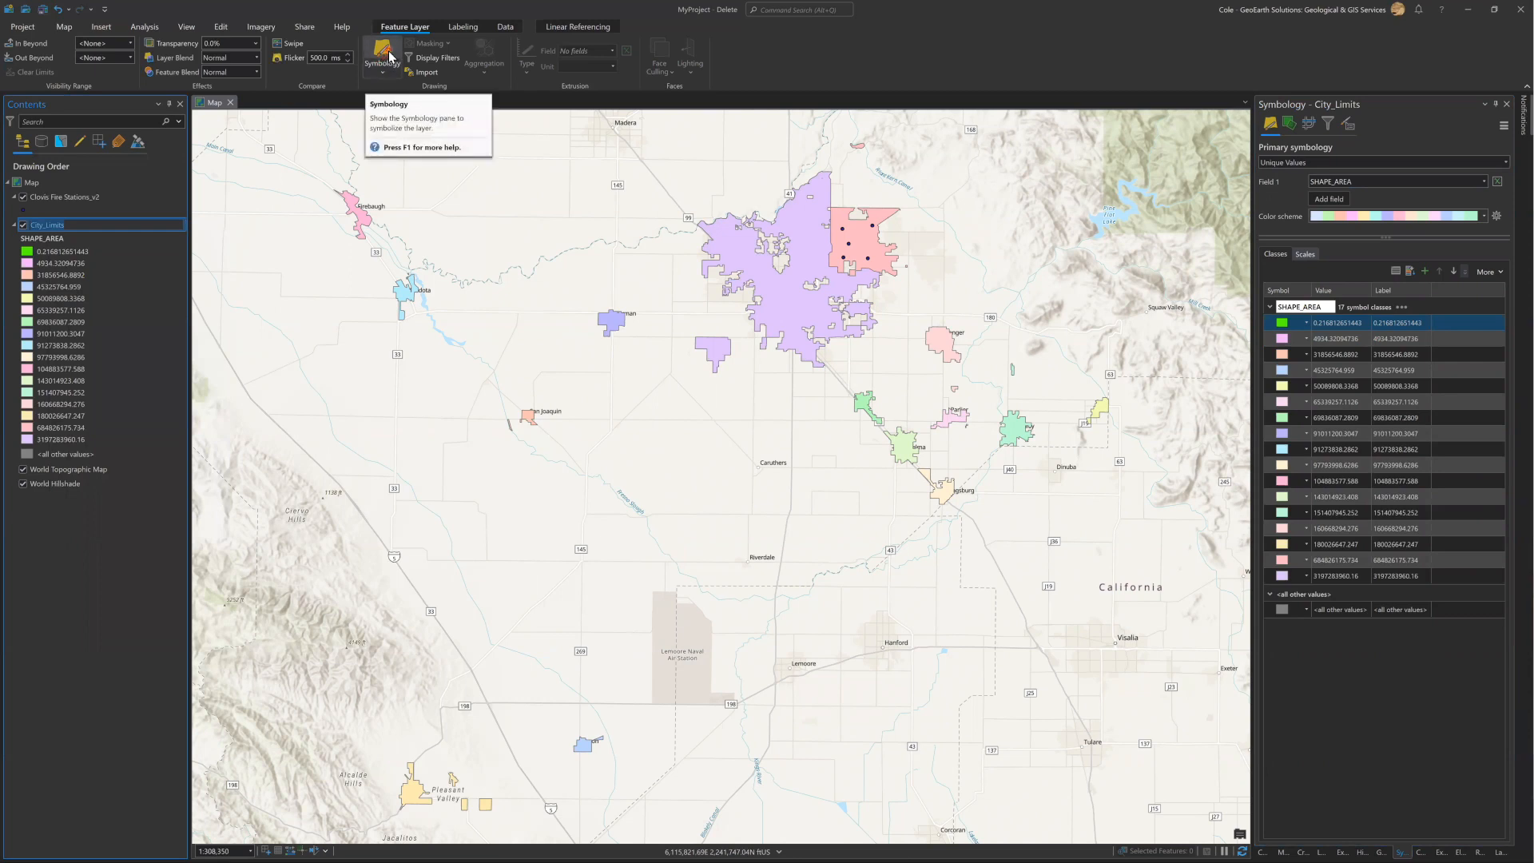
{"action": "left_click", "coordinate": [1342, 619]}
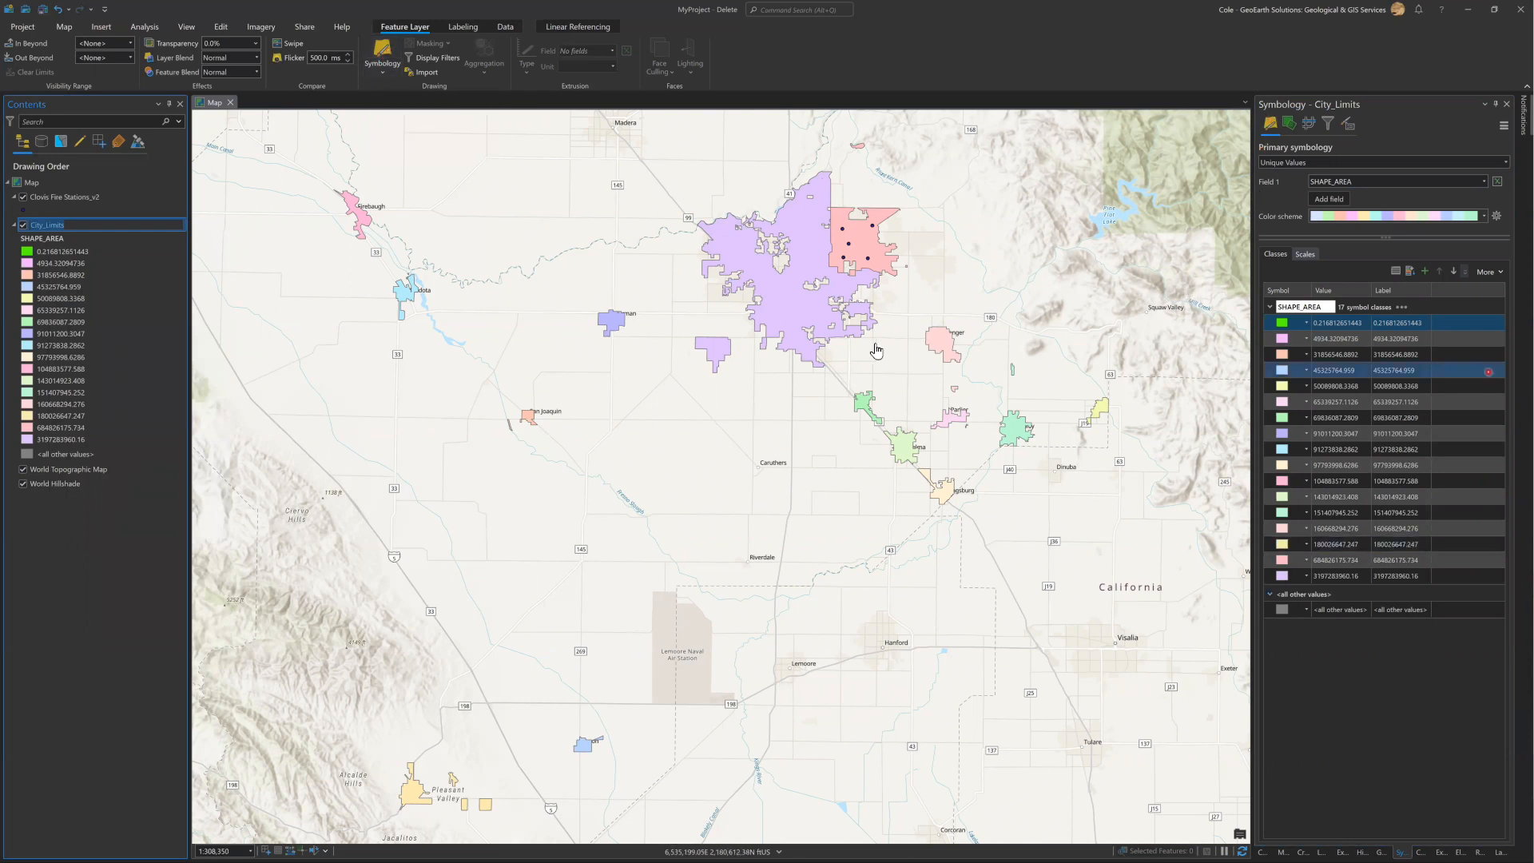
{"action": "left_click", "coordinate": [187, 249]}
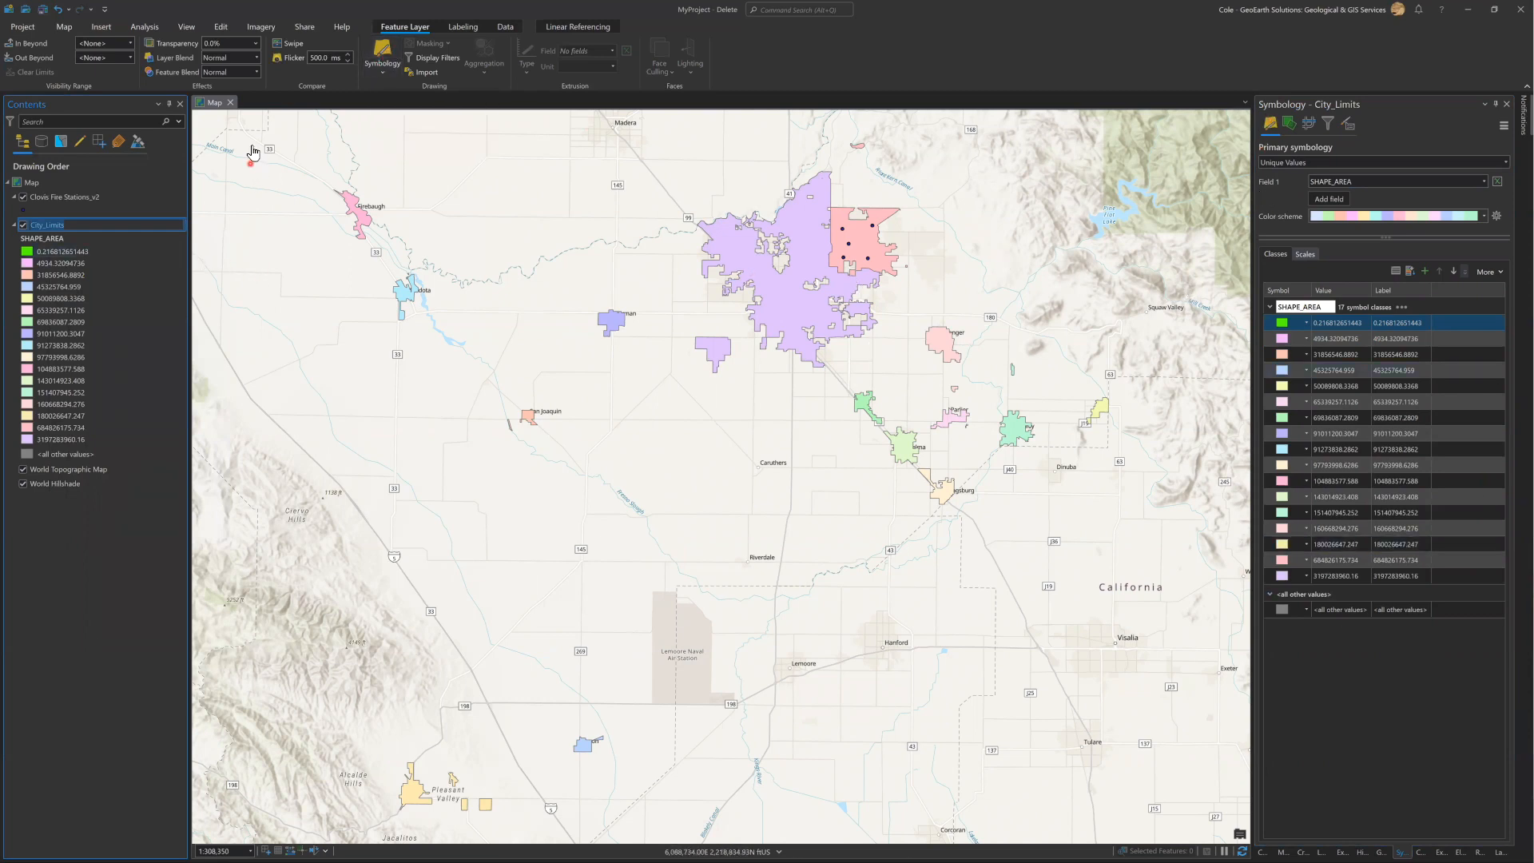
{"action": "left_click", "coordinate": [465, 34]}
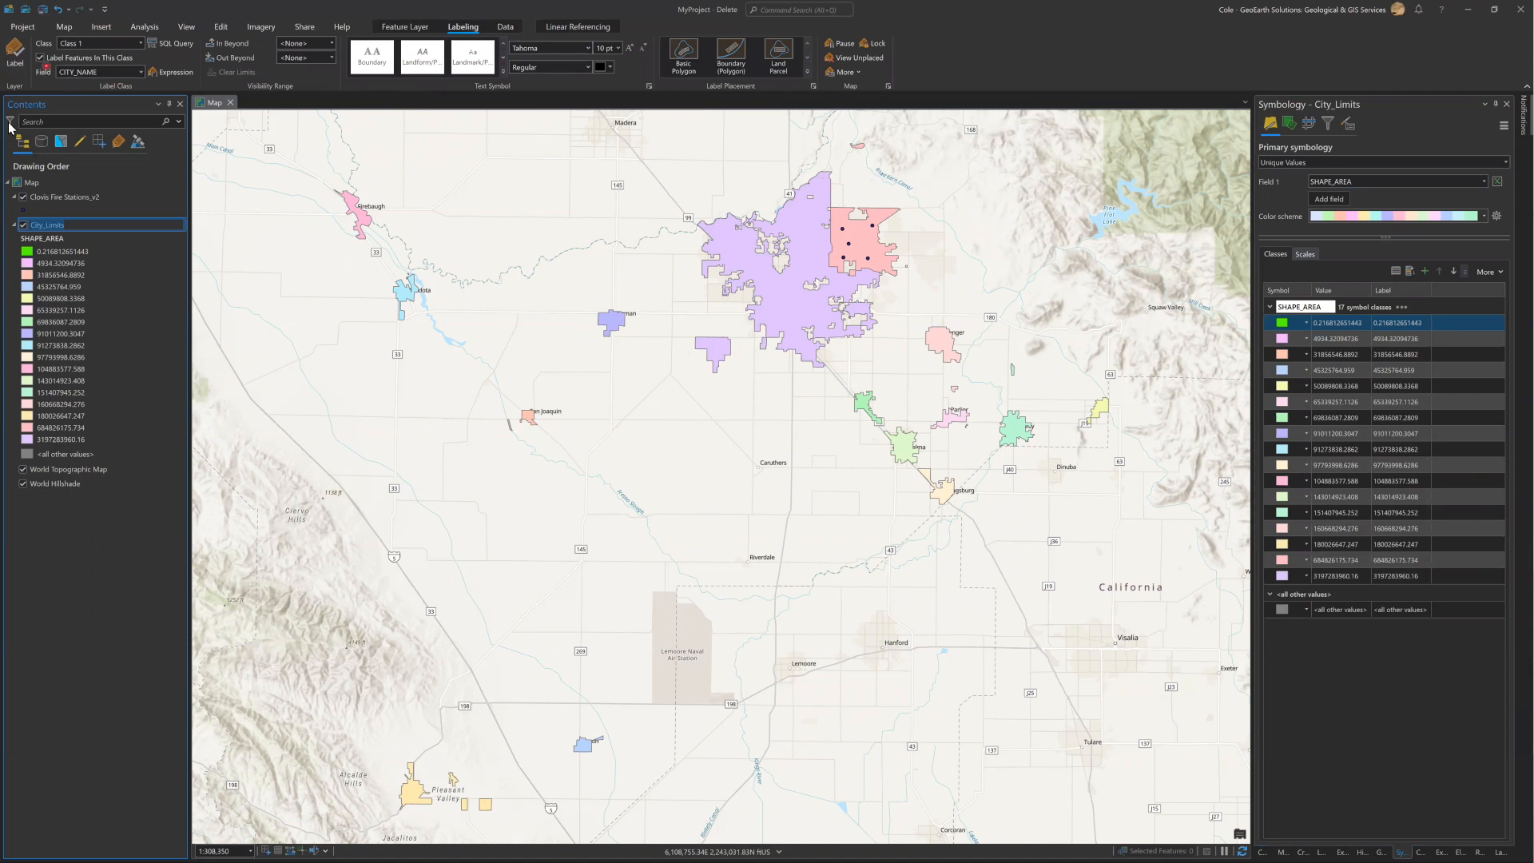
{"action": "left_click", "coordinate": [14, 55]}
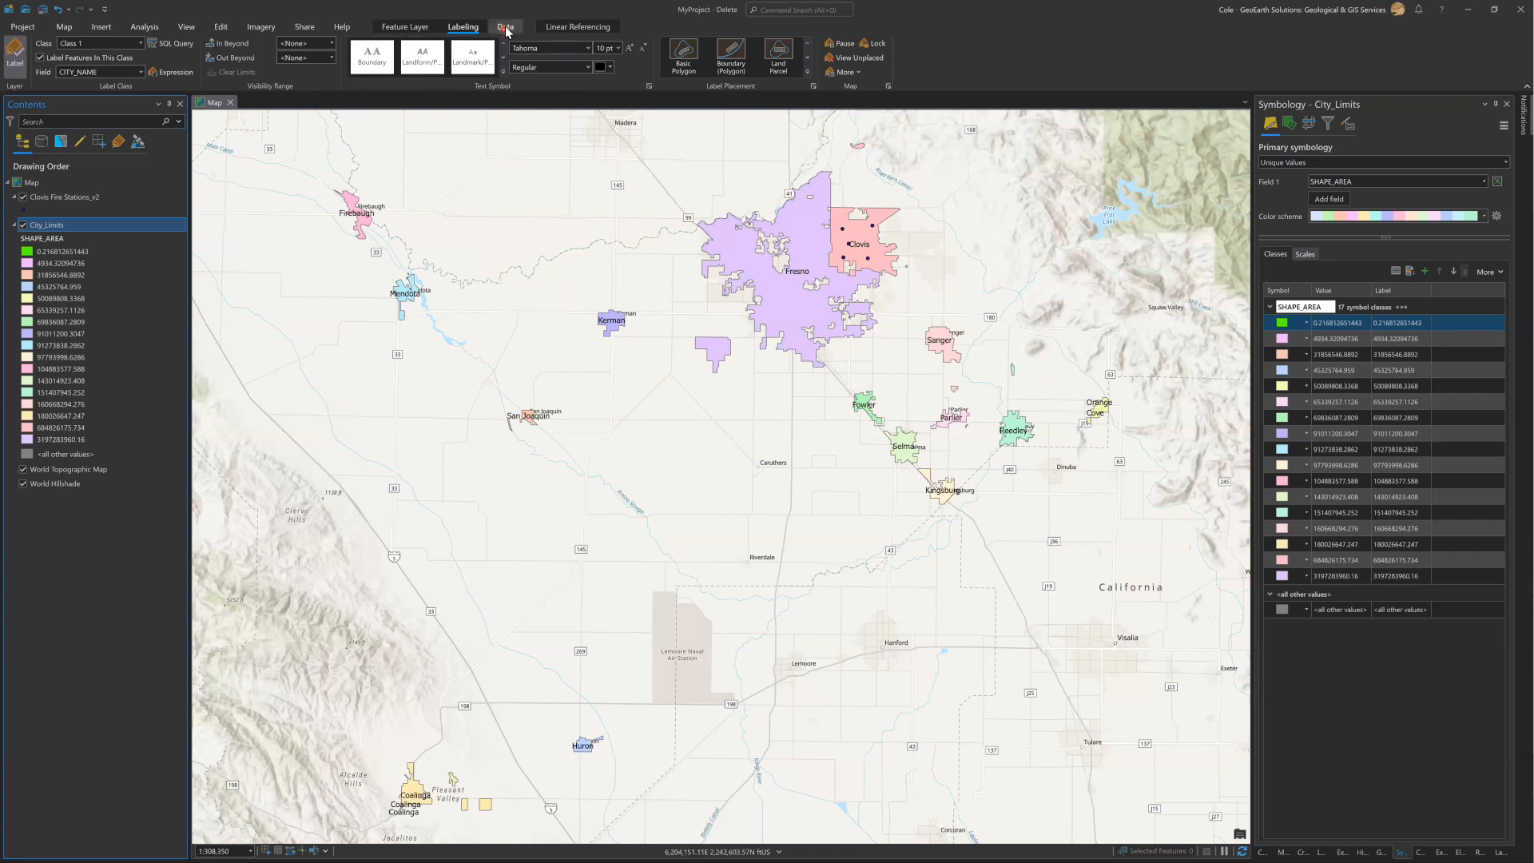
Review the analysis, layer data, editing, imagery, sharing and map tools available in the project.
{"action": "left_click", "coordinate": [141, 28]}
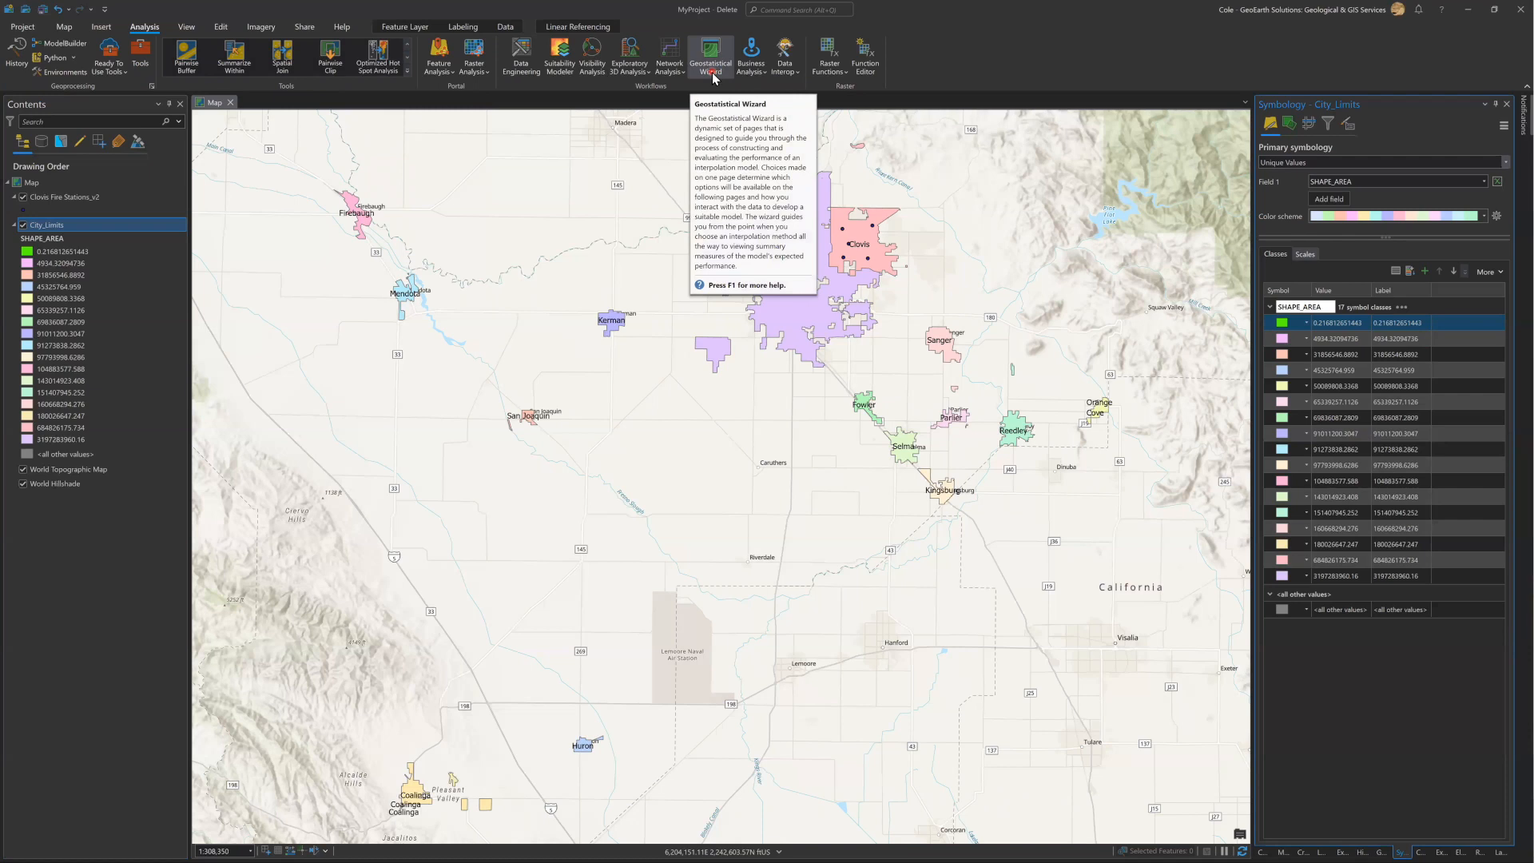
{"action": "left_click", "coordinate": [516, 30]}
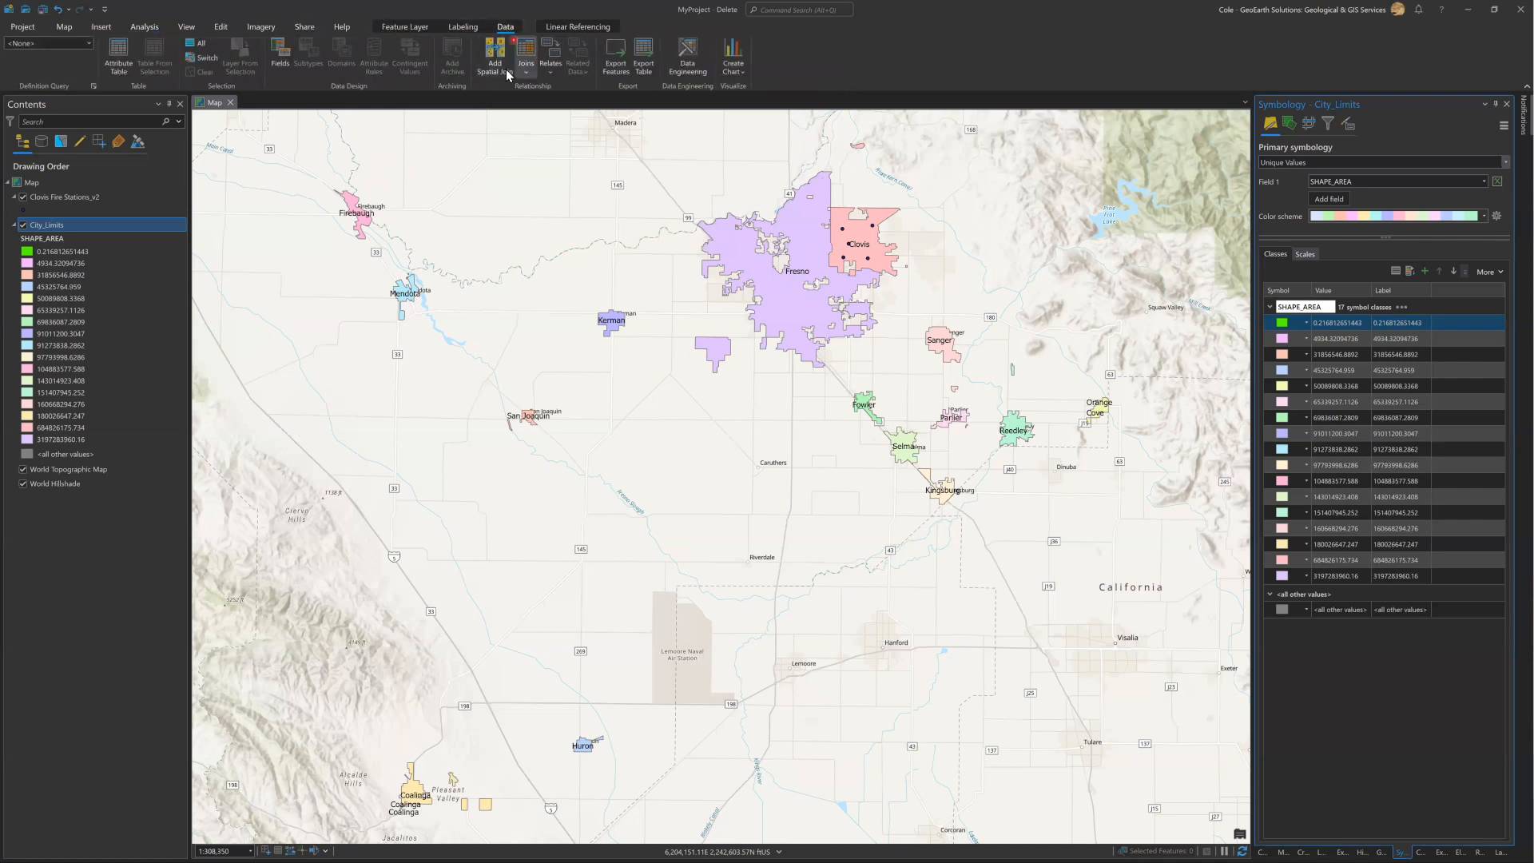
{"action": "left_click", "coordinate": [685, 57]}
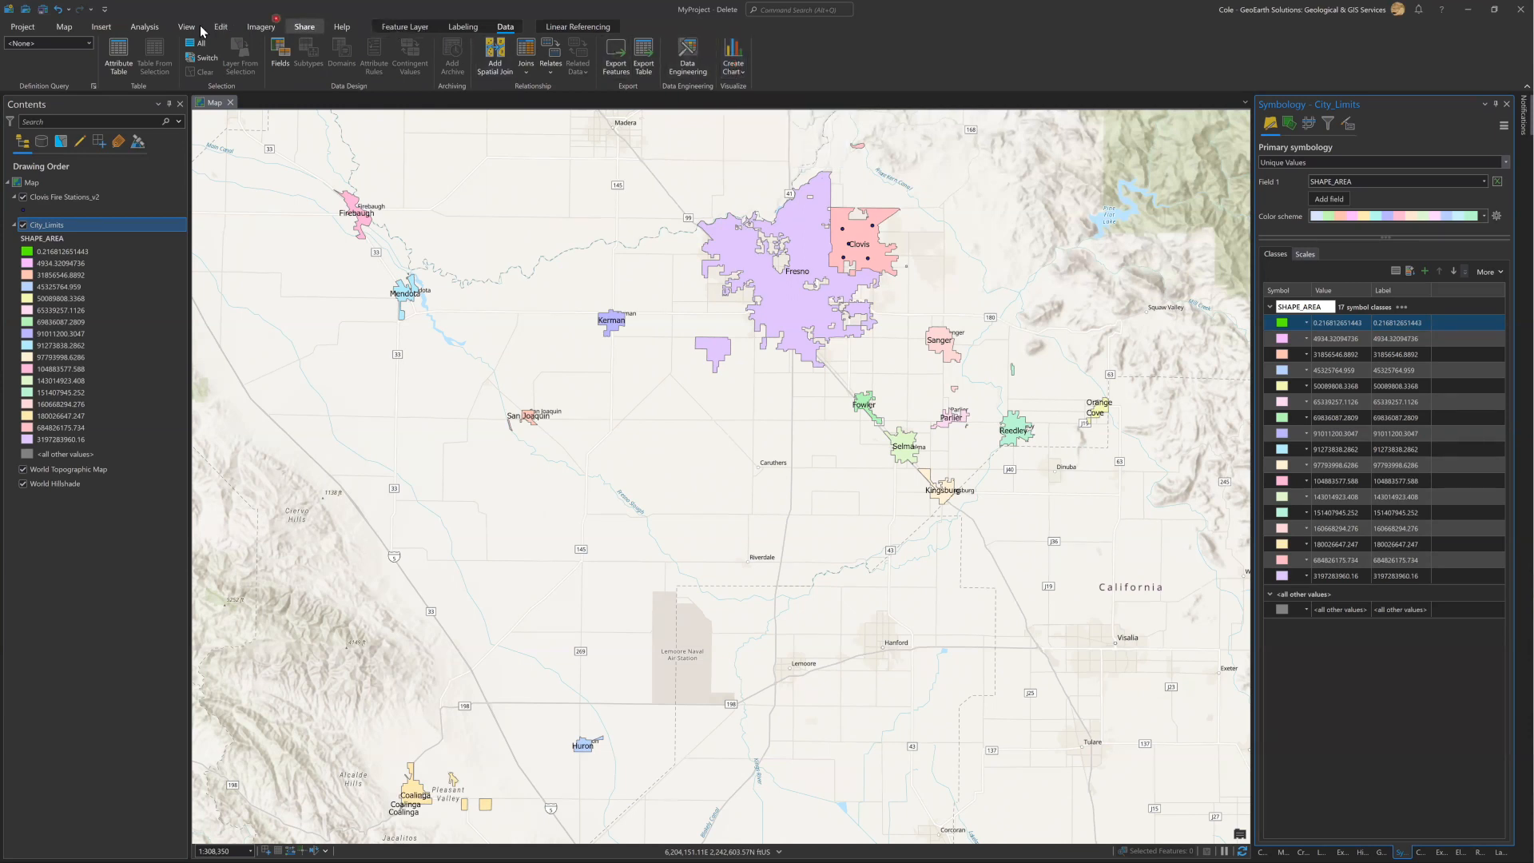
{"action": "left_click", "coordinate": [220, 29]}
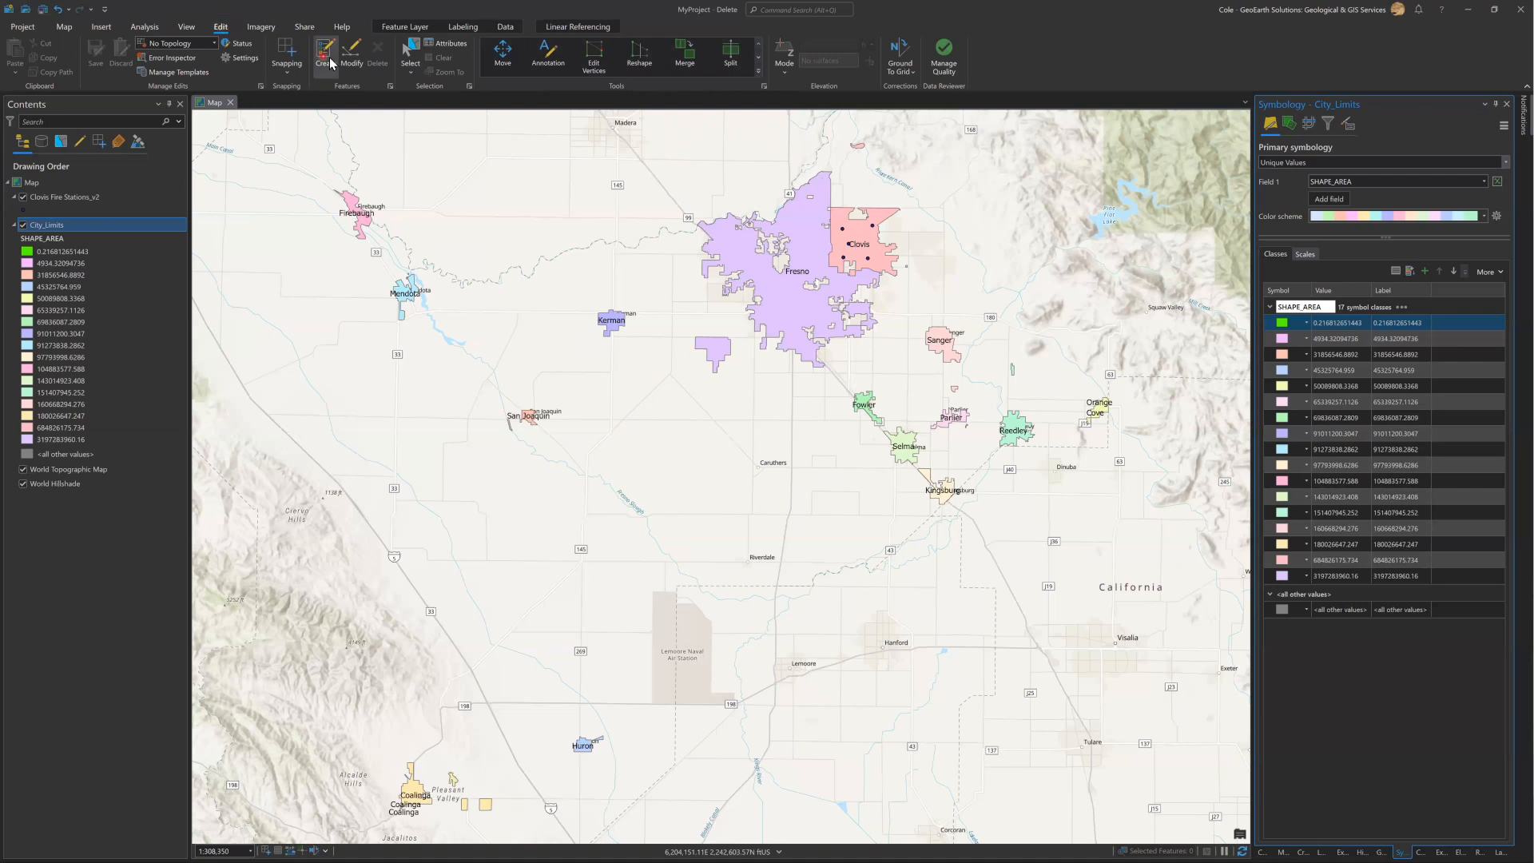
{"action": "left_click", "coordinate": [355, 64]}
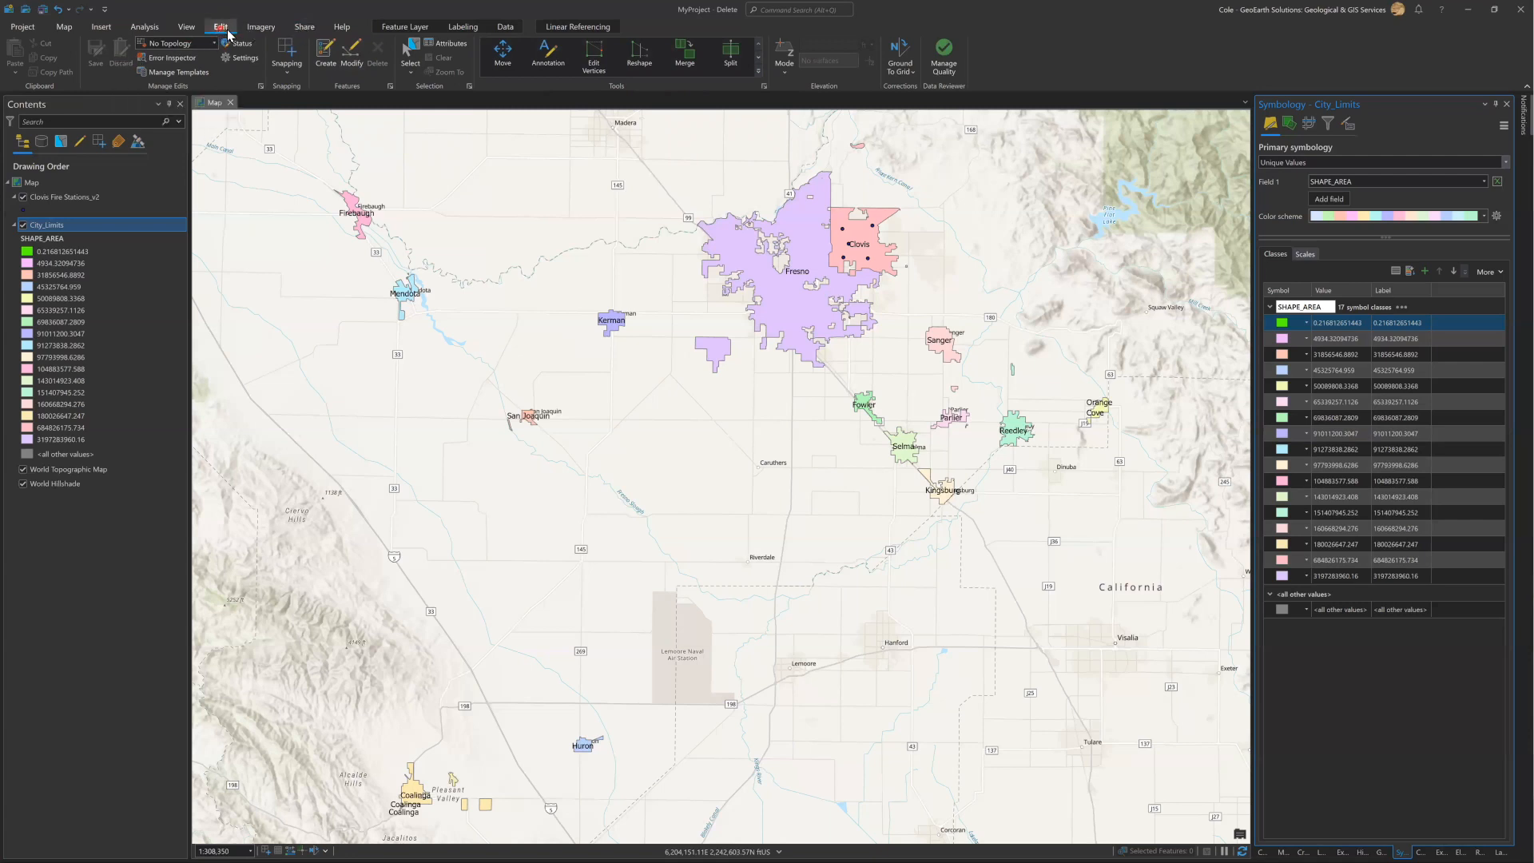
{"action": "left_click", "coordinate": [253, 29]}
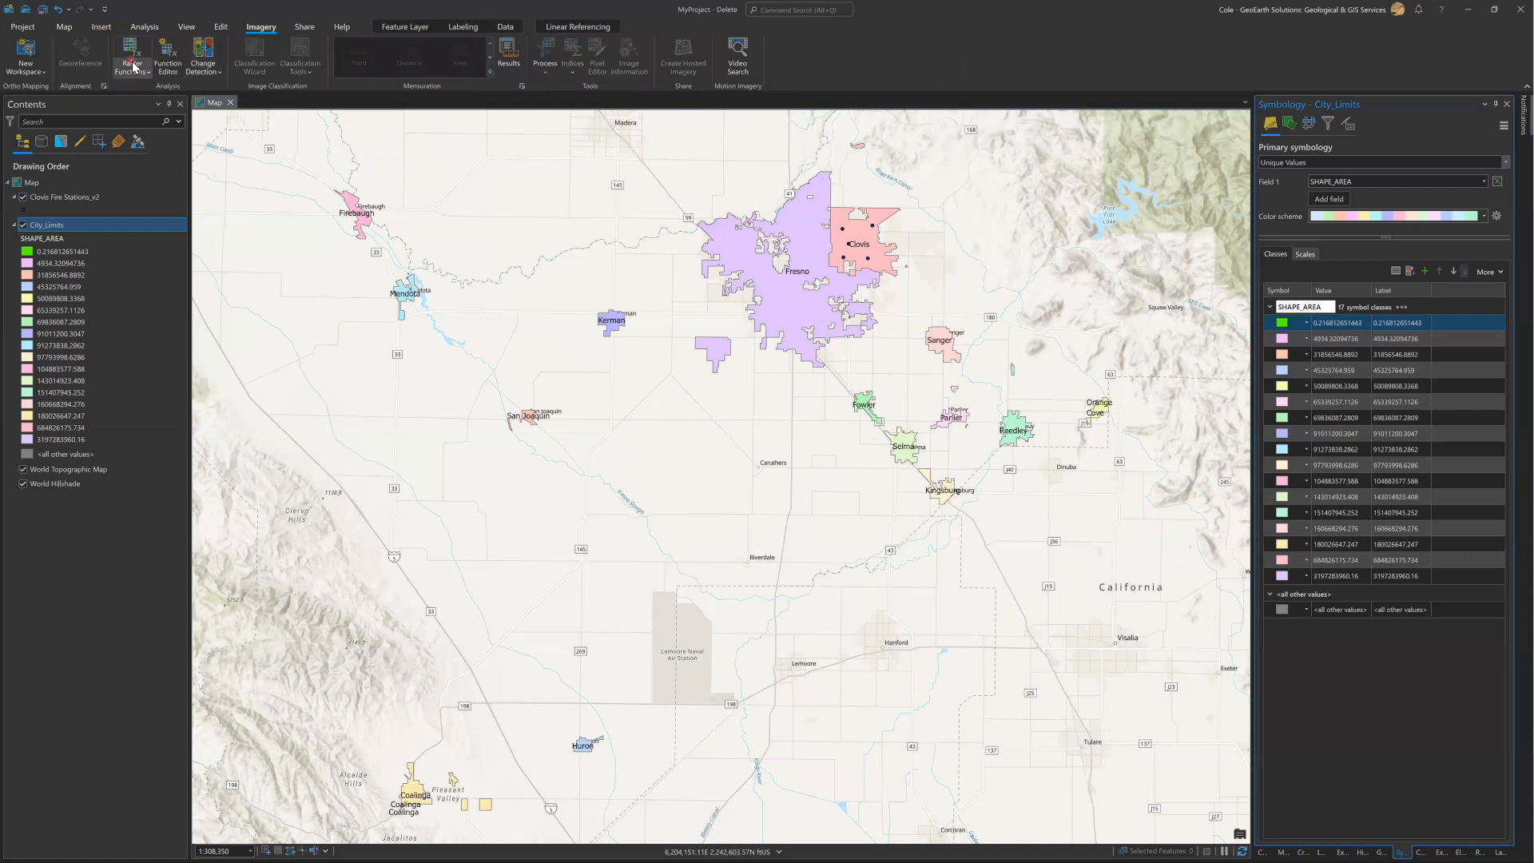
{"action": "left_click", "coordinate": [305, 30]}
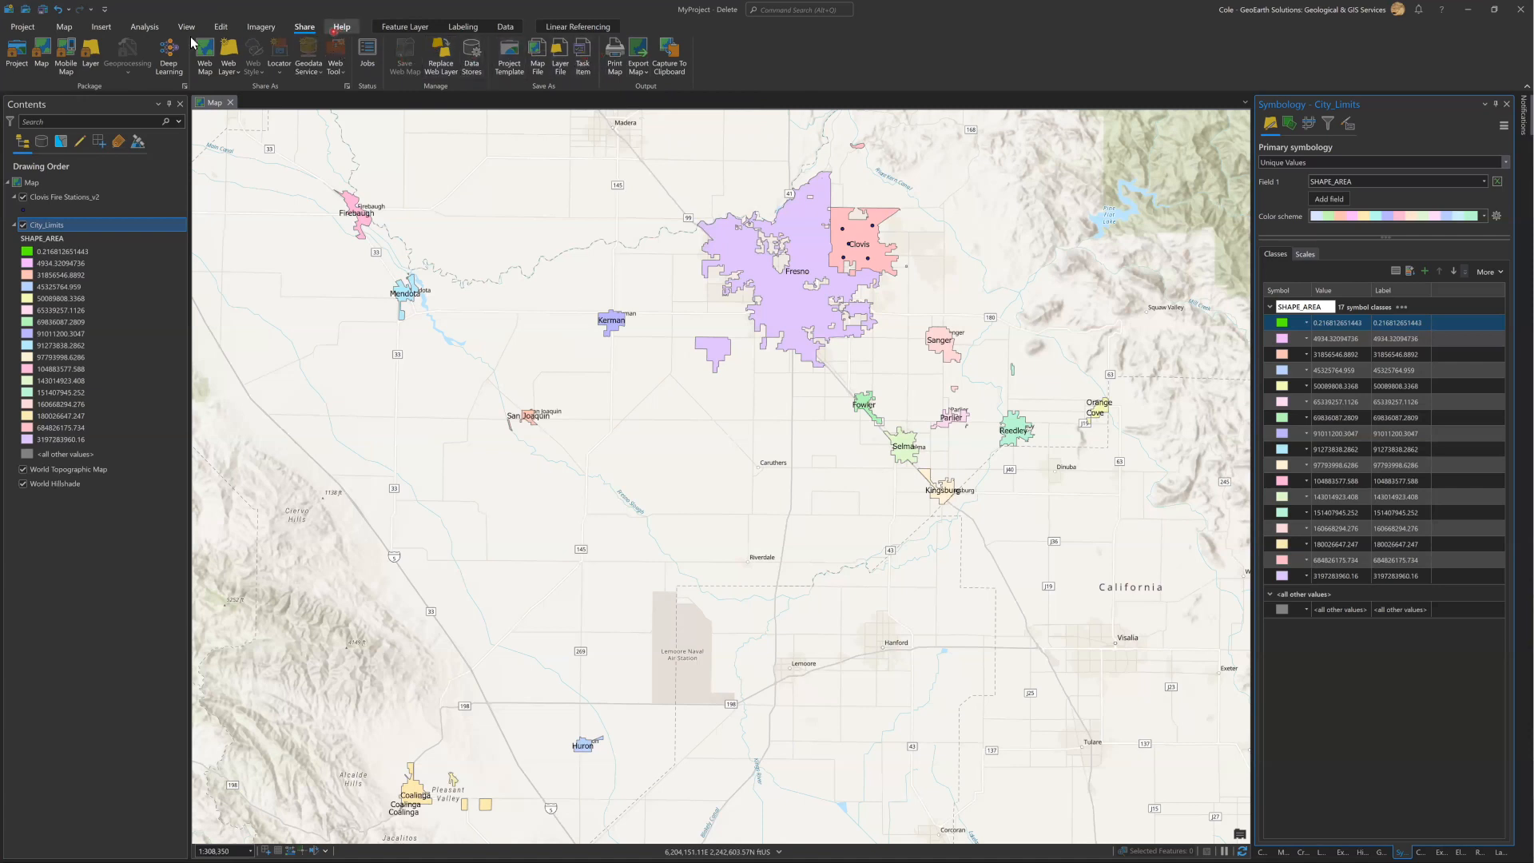
{"action": "left_click", "coordinate": [67, 31]}
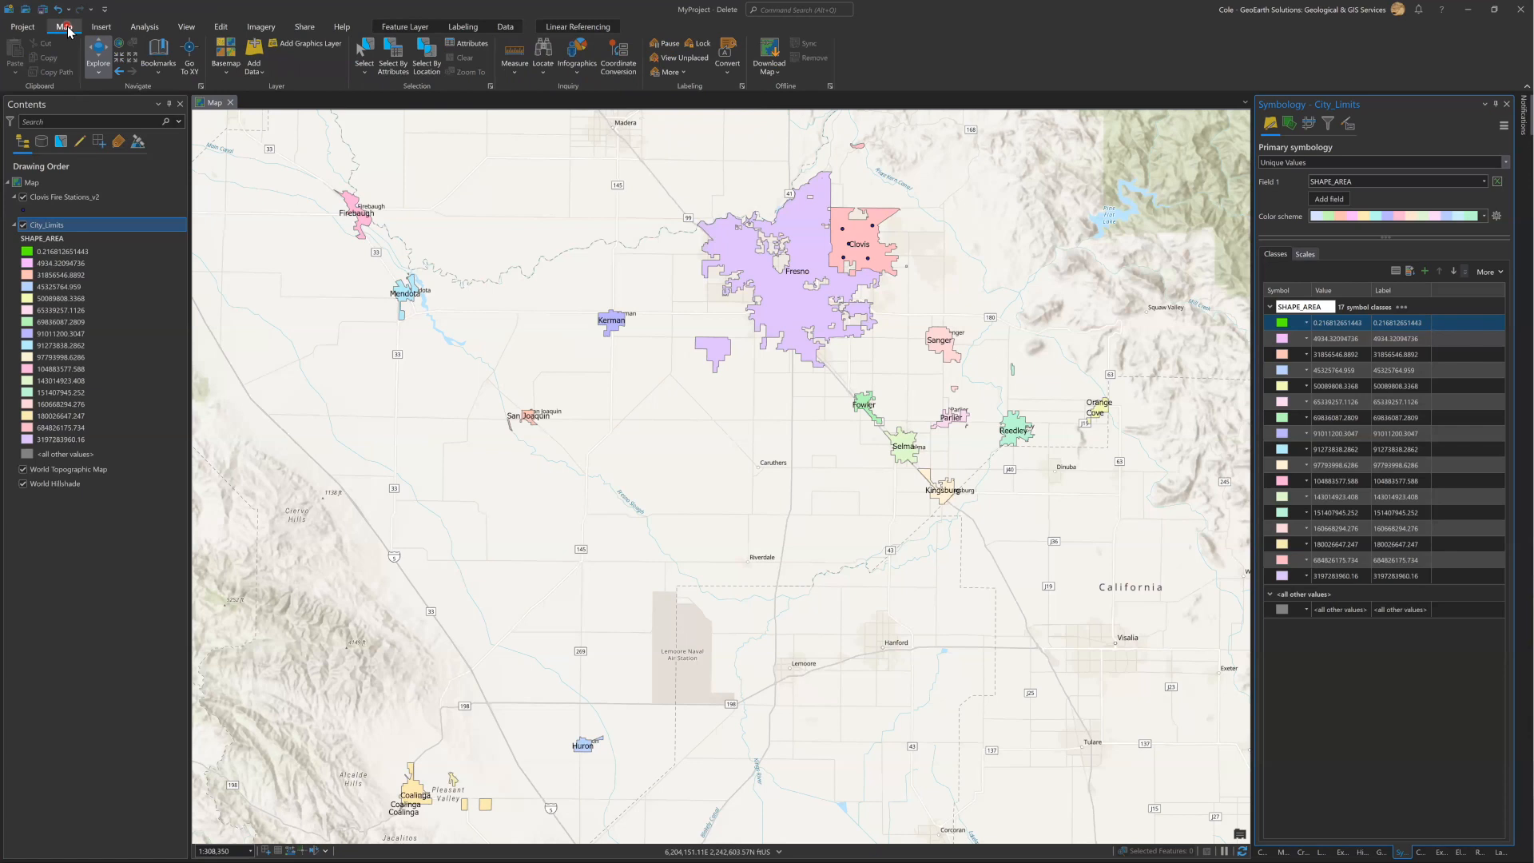
Open the map's properties, examine its coordinate system options in an enlarged dialog, and close it without changes.
{"action": "left_click", "coordinate": [146, 238]}
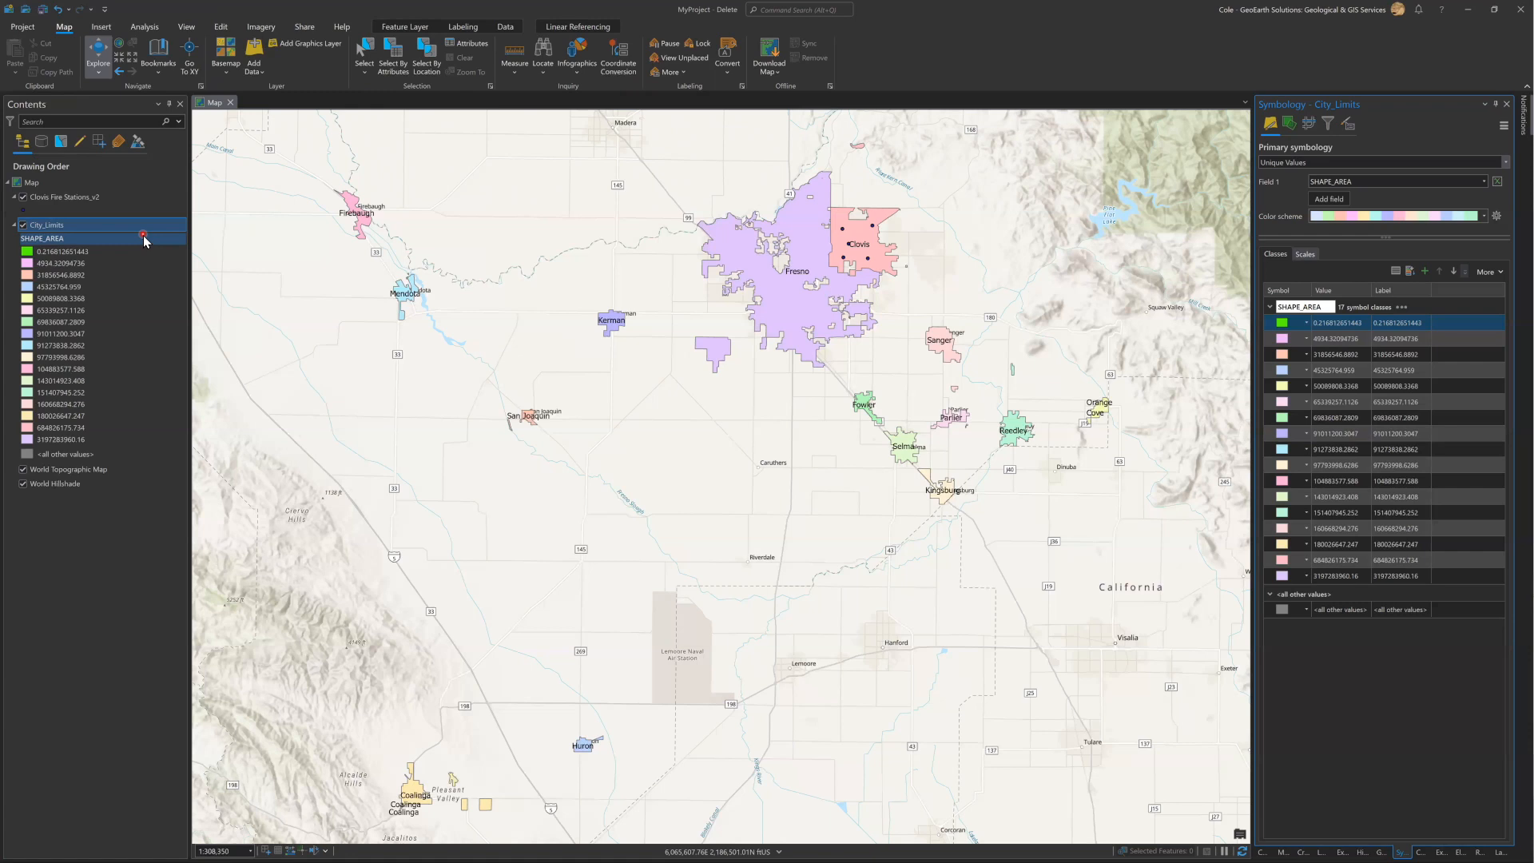
{"action": "left_click", "coordinate": [38, 185]}
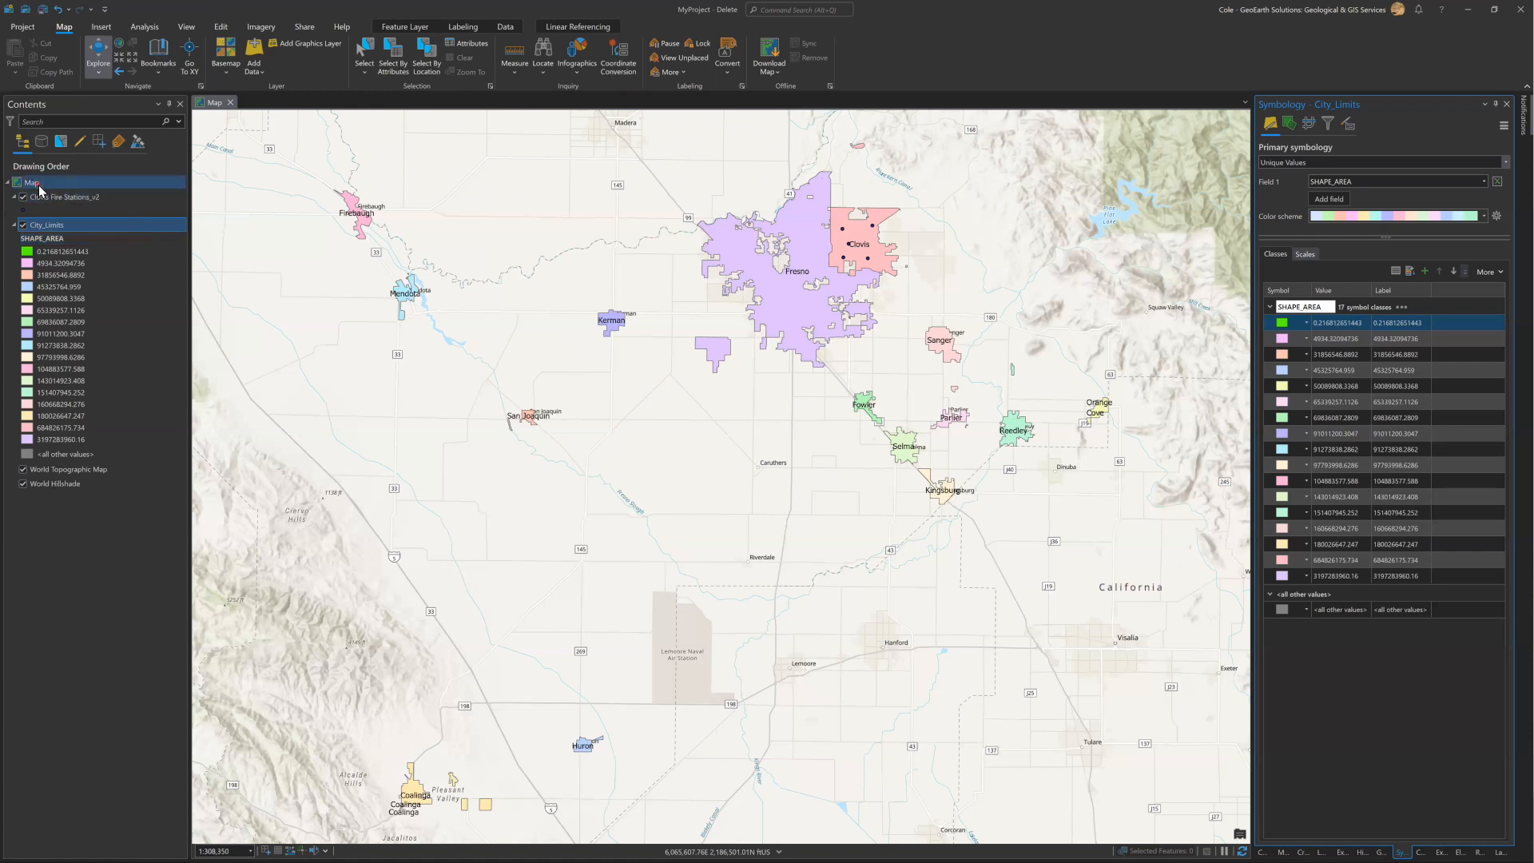
{"action": "right_click", "coordinate": [39, 190]}
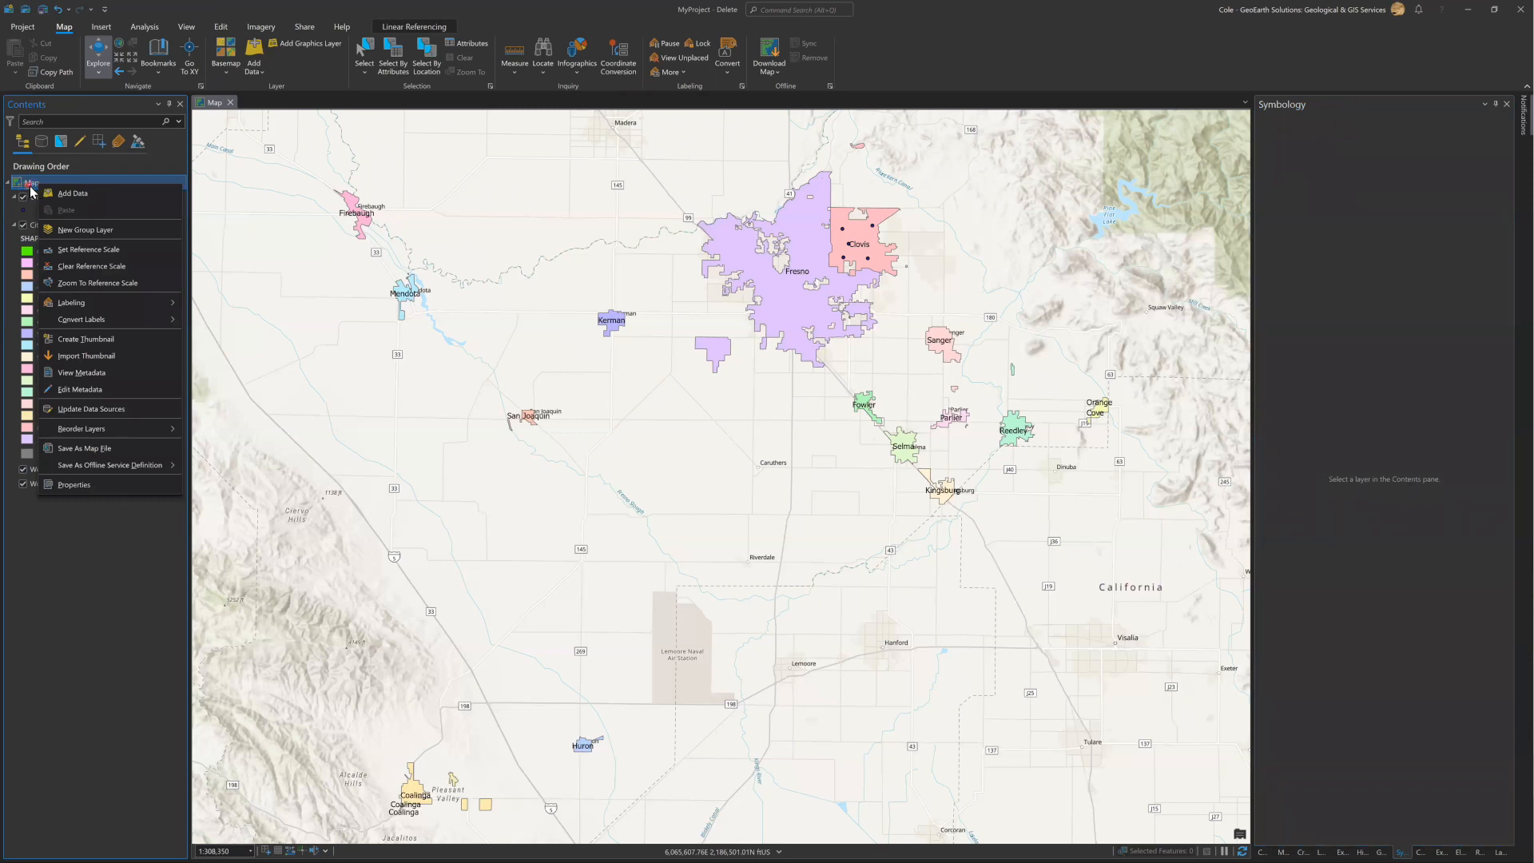
{"action": "left_click", "coordinate": [73, 485]}
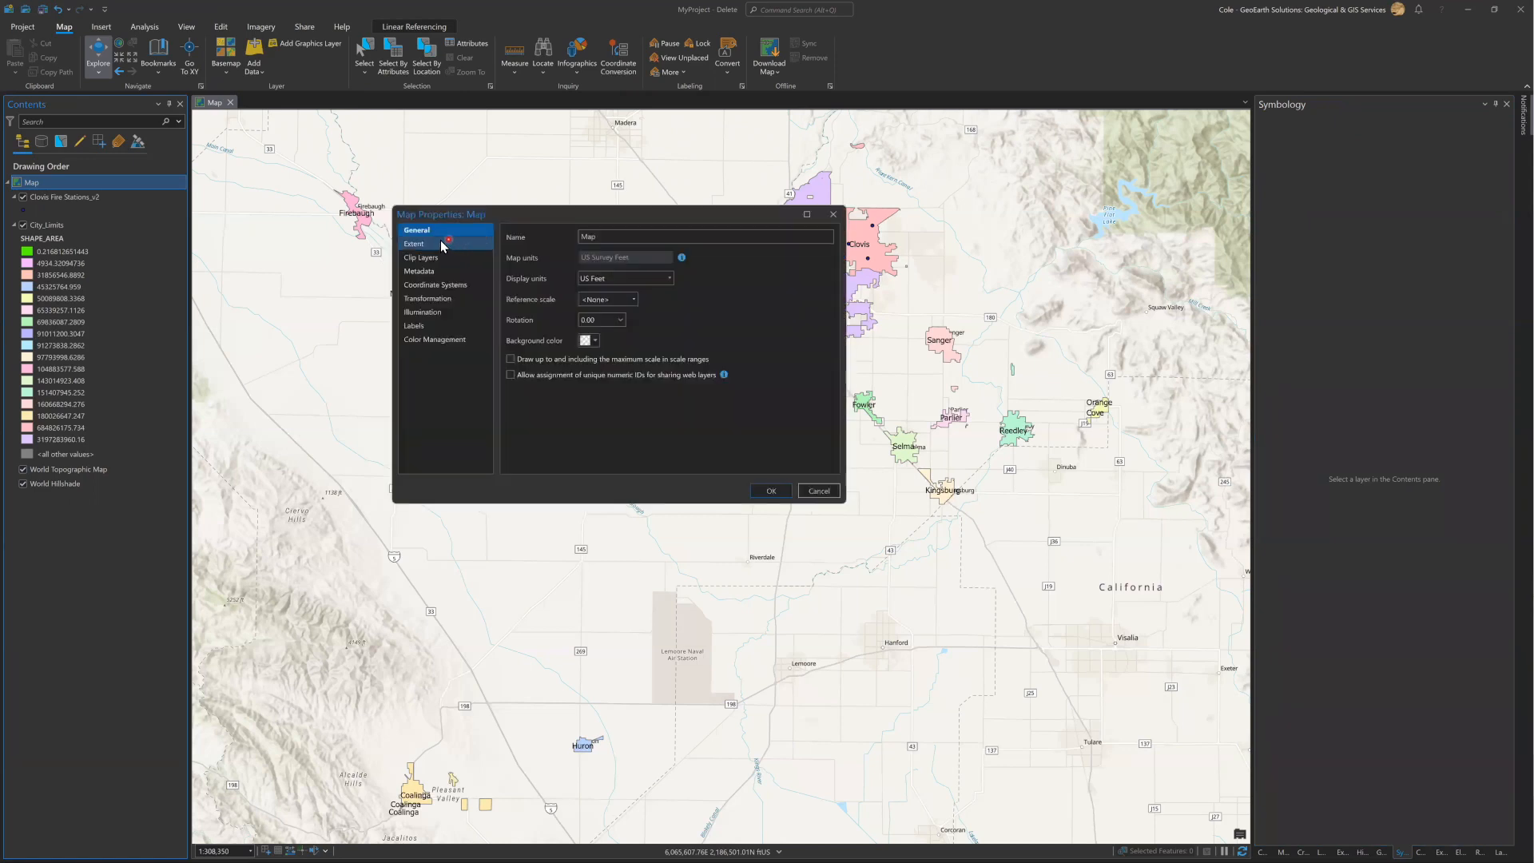
{"action": "left_click", "coordinate": [438, 286]}
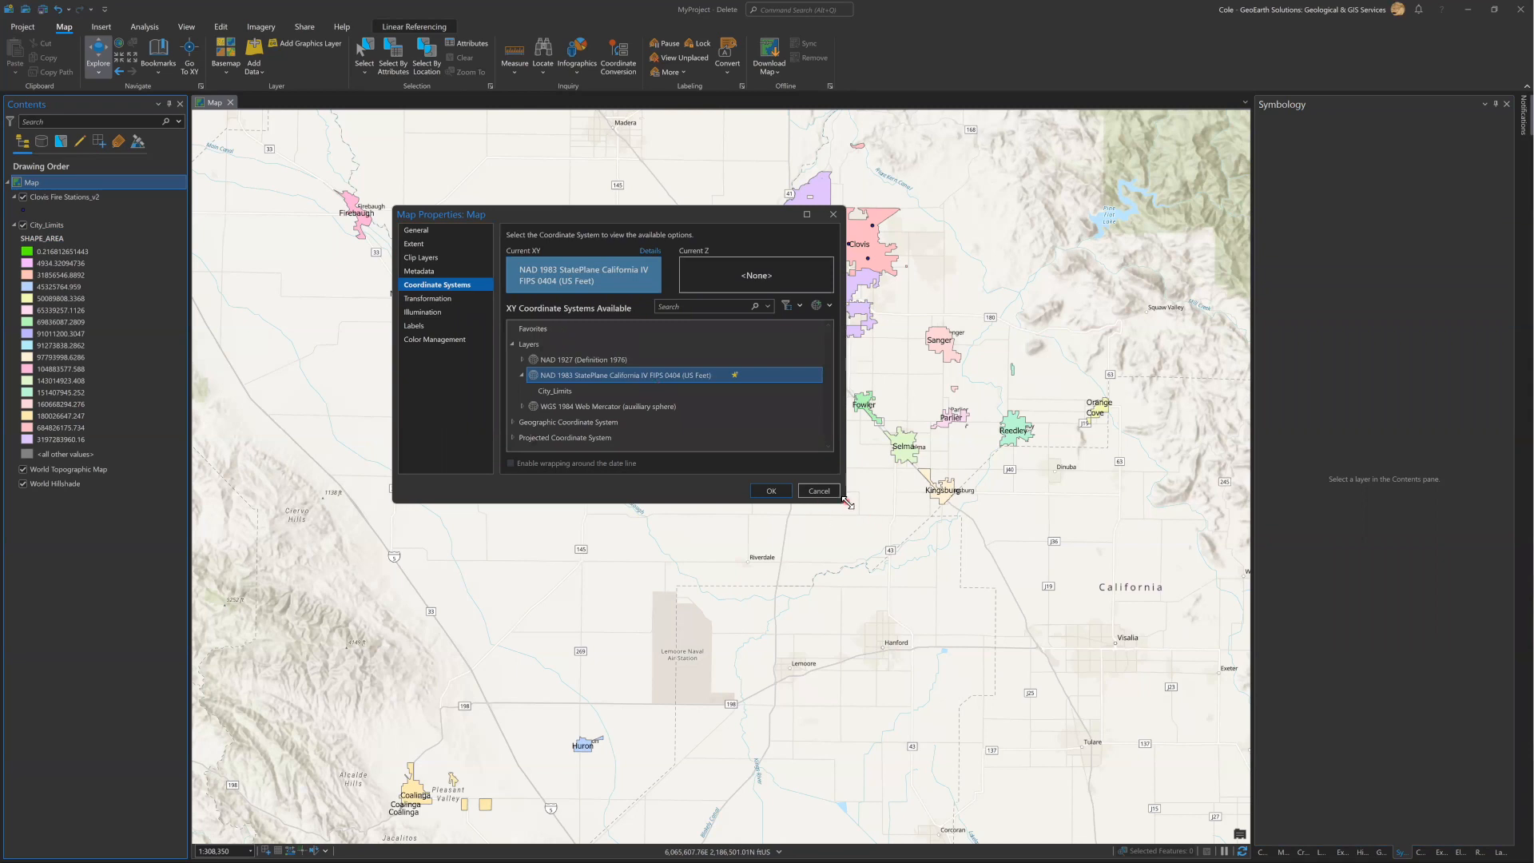
{"action": "left_click_drag", "start_coordinate": [845, 501], "coordinate": [1003, 557]}
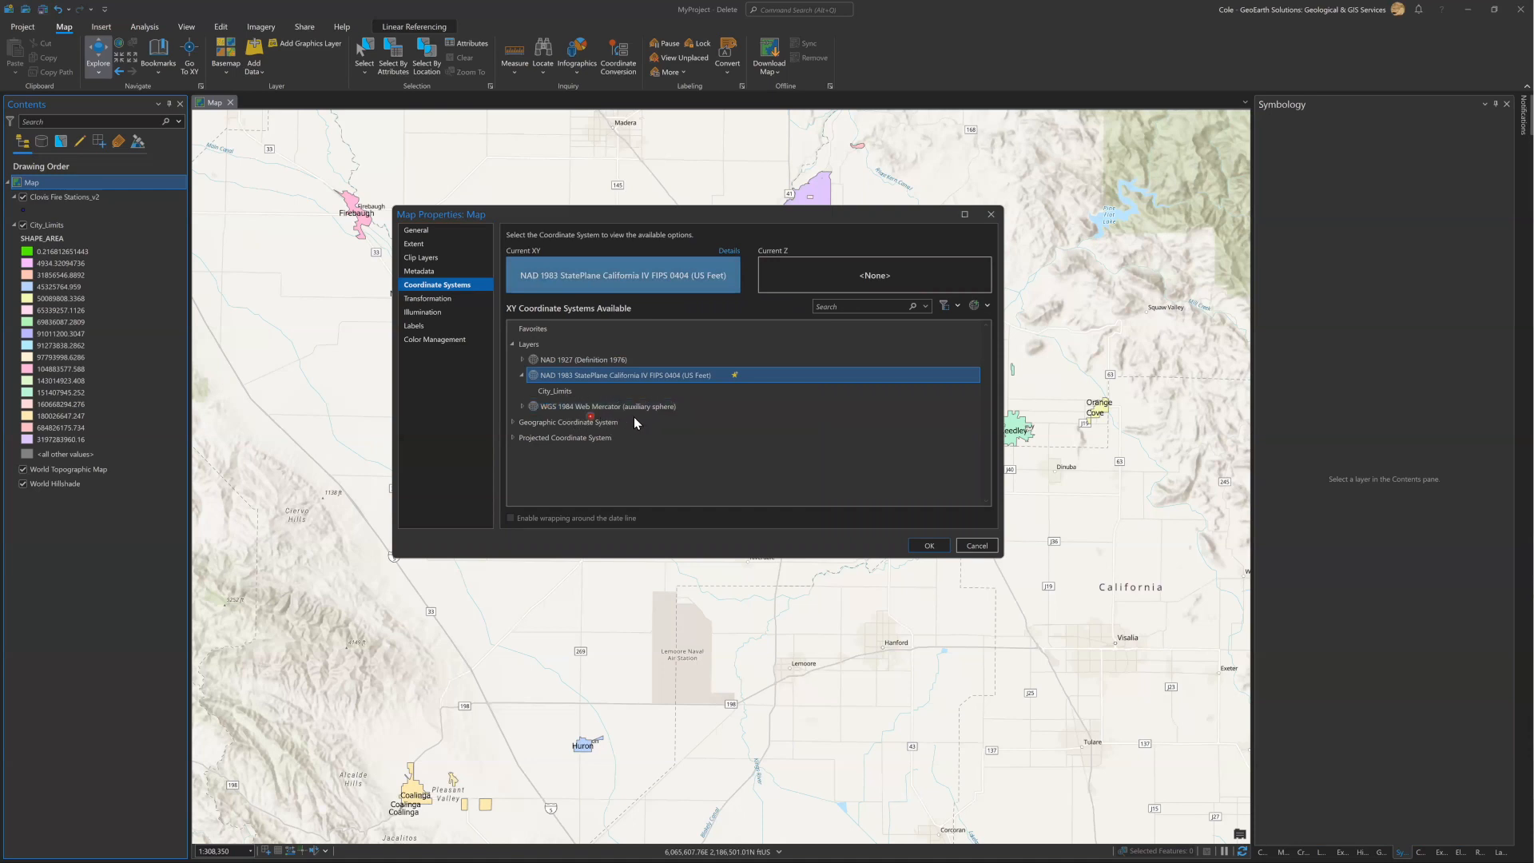
{"action": "left_click", "coordinate": [552, 407]}
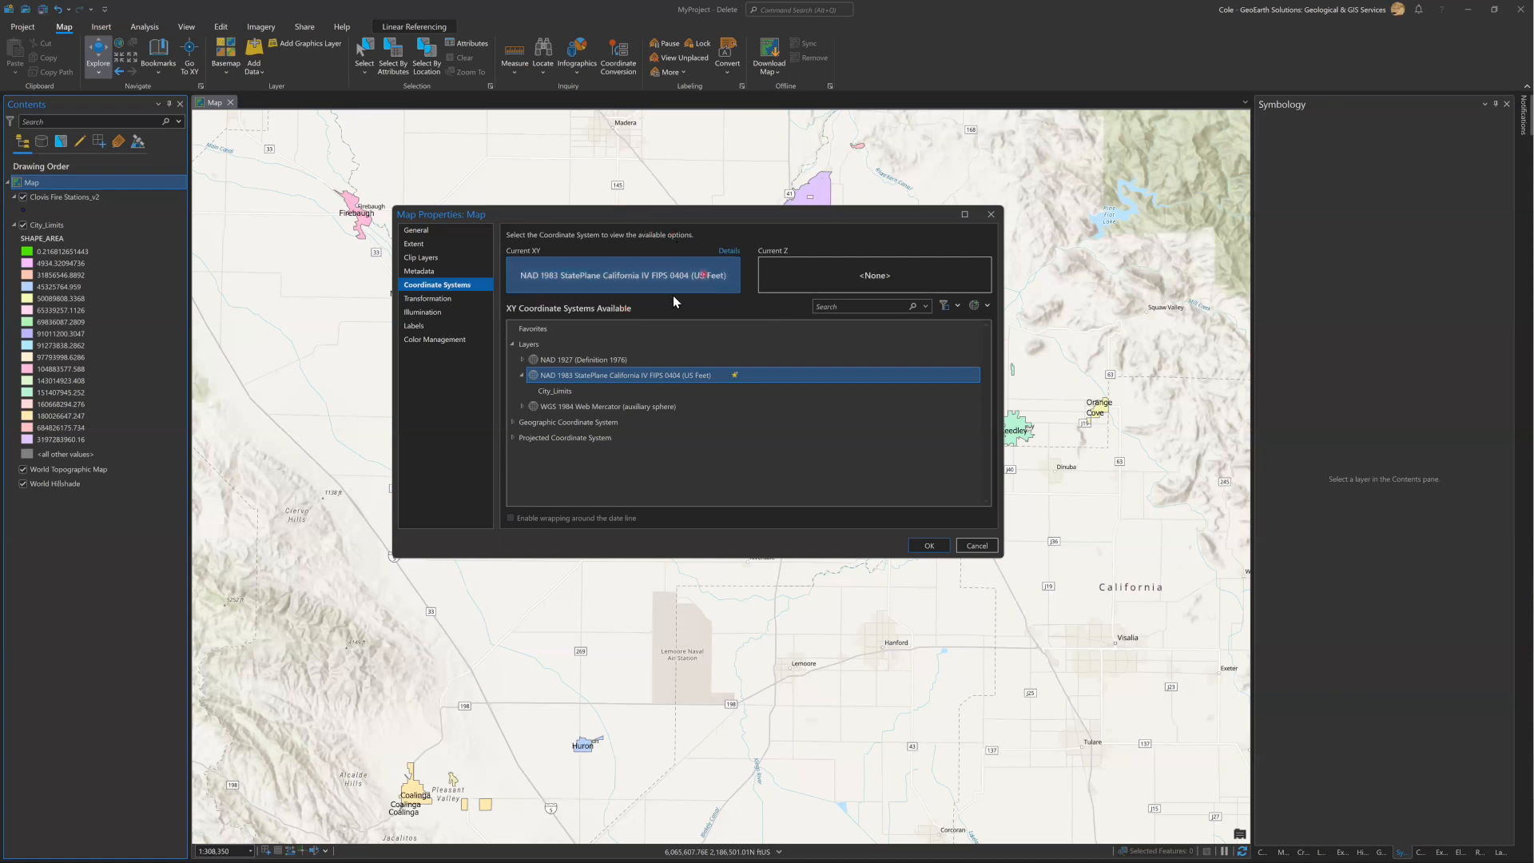
{"action": "left_click", "coordinate": [991, 215]}
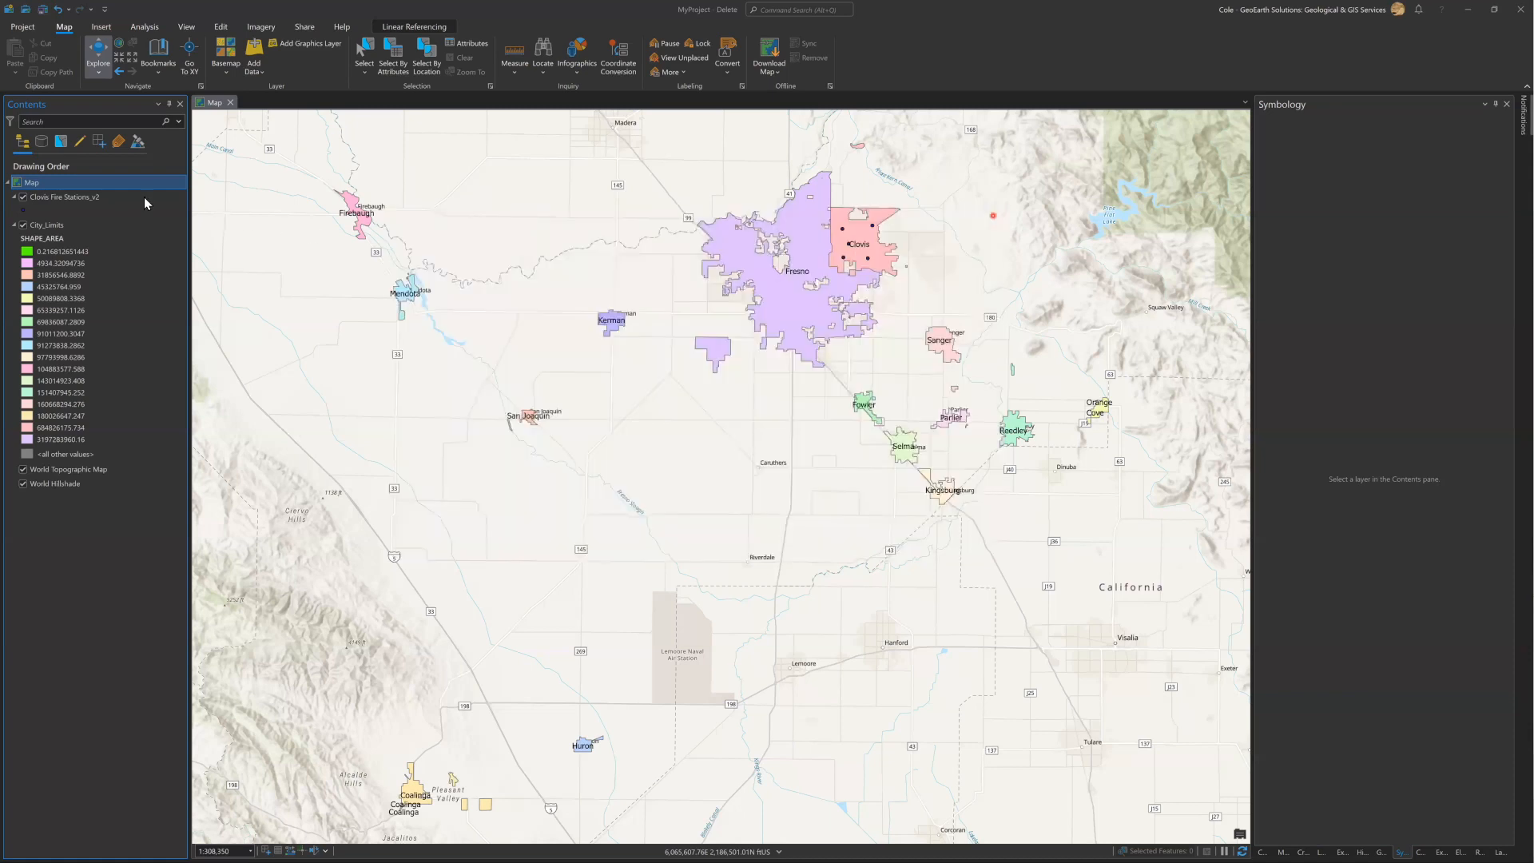
Open the map's coordinate system properties and browse the geographic coordinate systems down to the North America group.
{"action": "right_click", "coordinate": [53, 183]}
{"action": "left_click", "coordinate": [100, 483]}
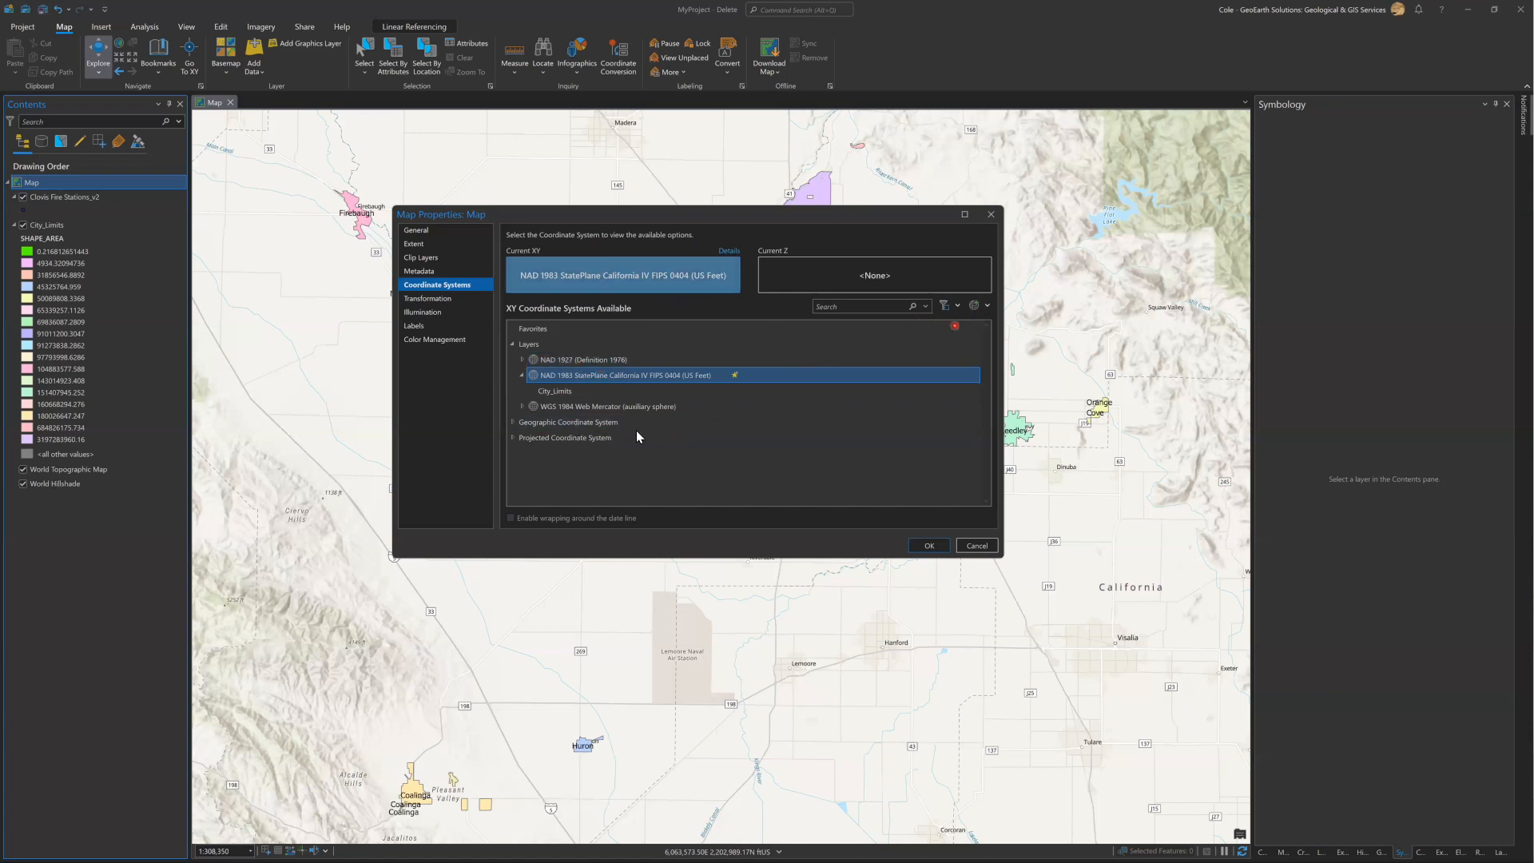
{"action": "left_click", "coordinate": [513, 424]}
{"action": "scroll", "coordinate": [579, 444], "scroll_direction": "down", "scroll_amount": 1}
{"action": "scroll", "coordinate": [581, 446], "scroll_direction": "down", "scroll_amount": 3}
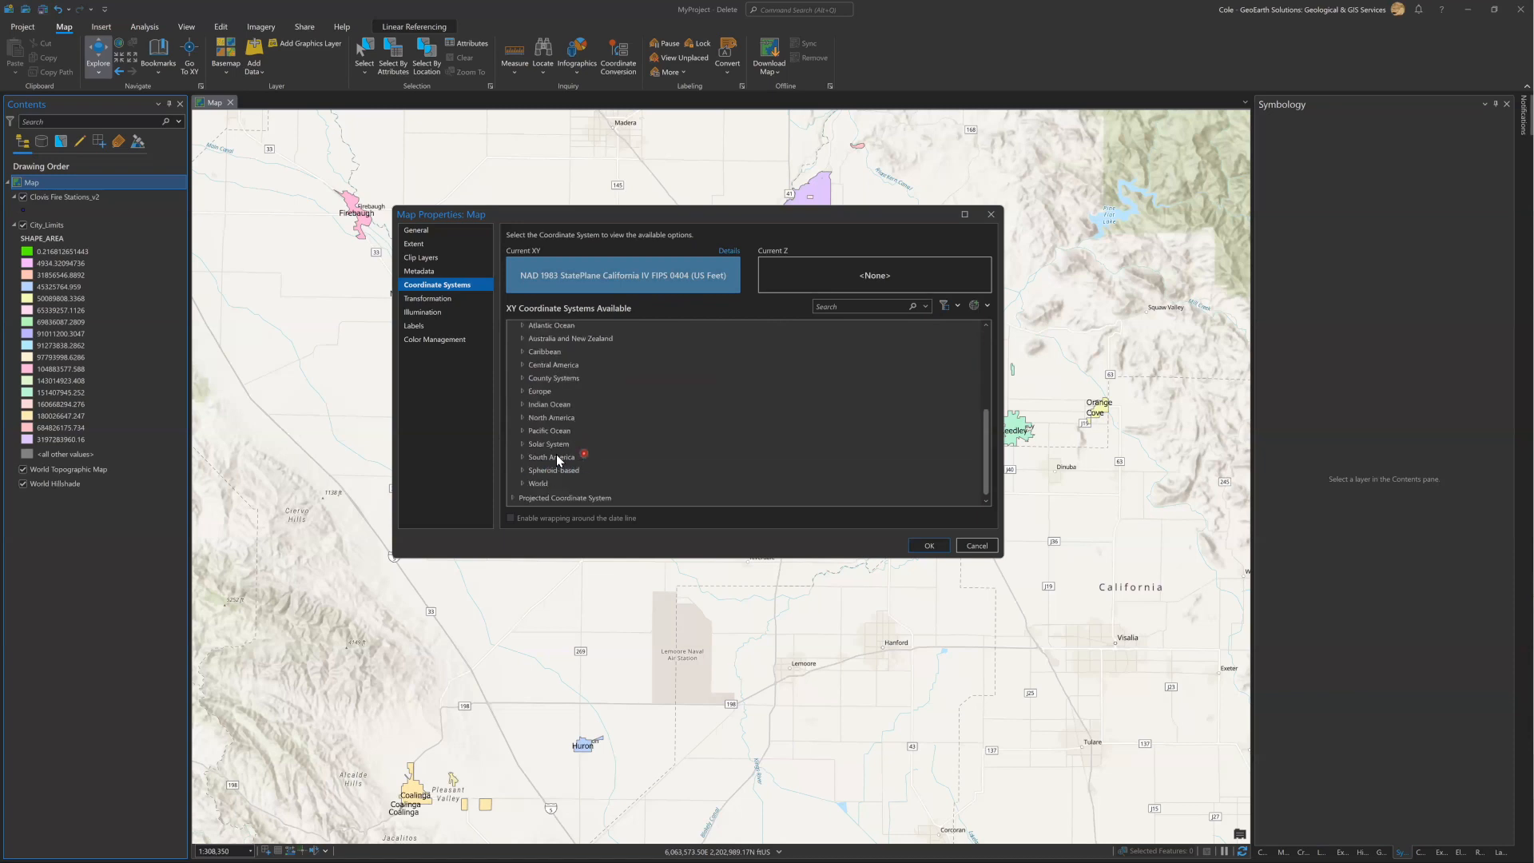
{"action": "left_click", "coordinate": [562, 443]}
{"action": "left_click", "coordinate": [553, 392]}
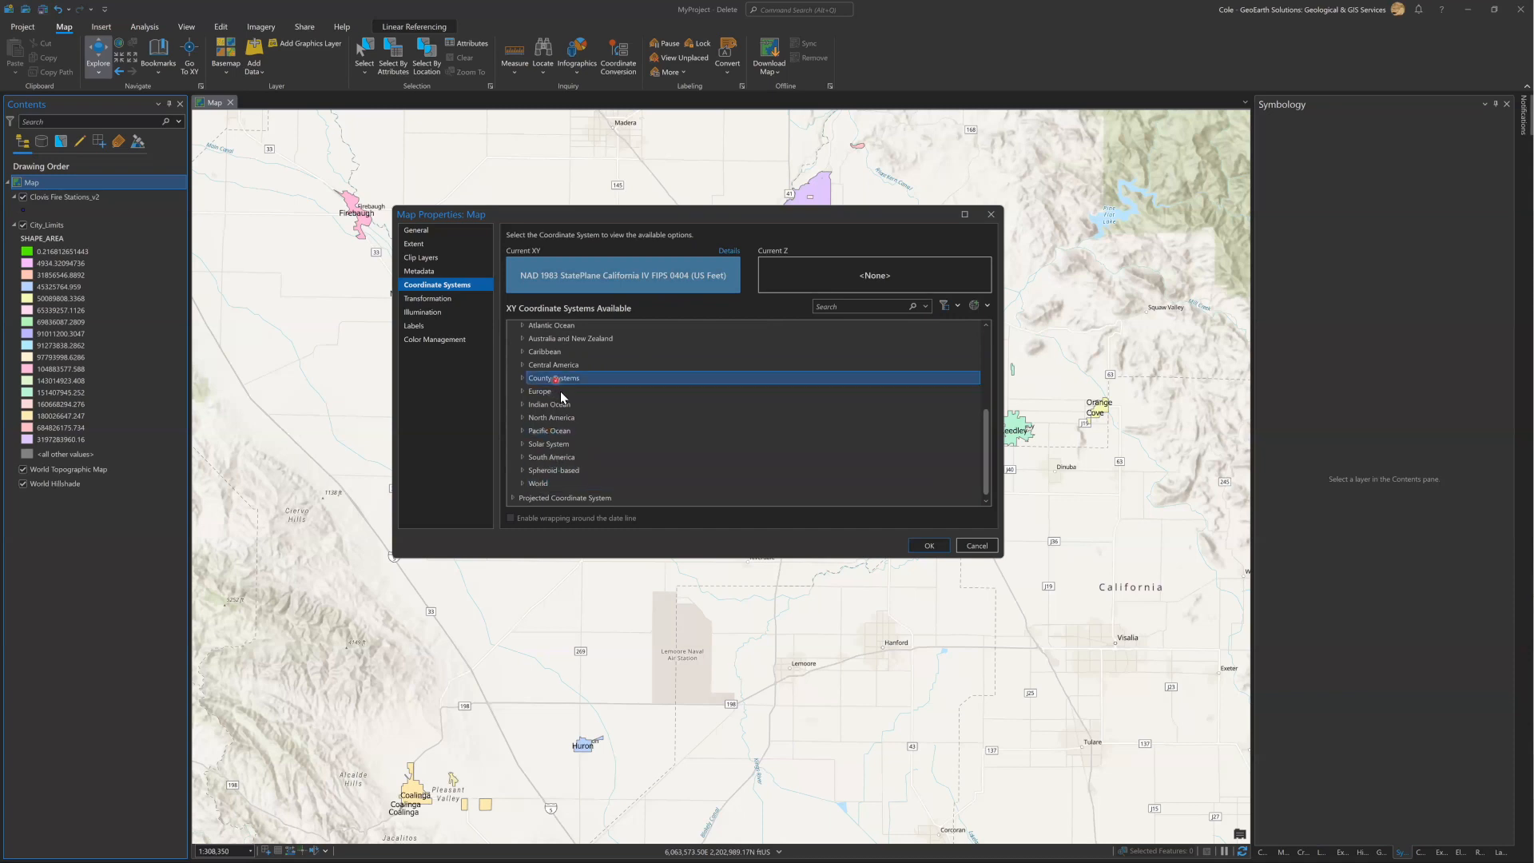
{"action": "left_click", "coordinate": [542, 440]}
{"action": "left_click", "coordinate": [523, 417]}
{"action": "left_click", "coordinate": [590, 402]}
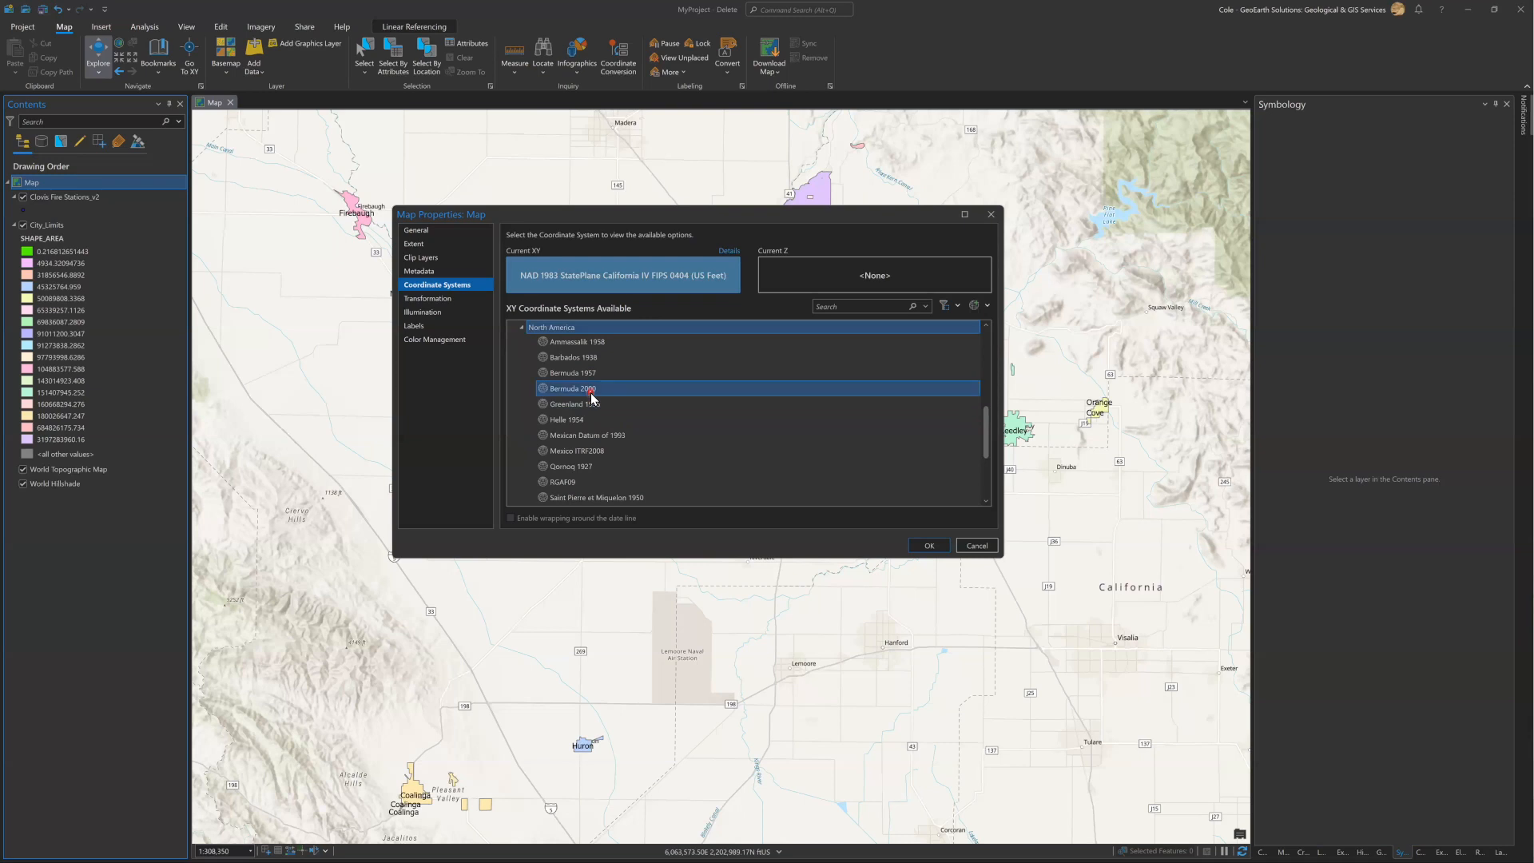
Set the map's XY coordinate system to NAD 1983 from the USA and territories group and apply it.
{"action": "scroll", "coordinate": [583, 416], "scroll_direction": "down", "scroll_amount": 1}
{"action": "left_click", "coordinate": [533, 484]}
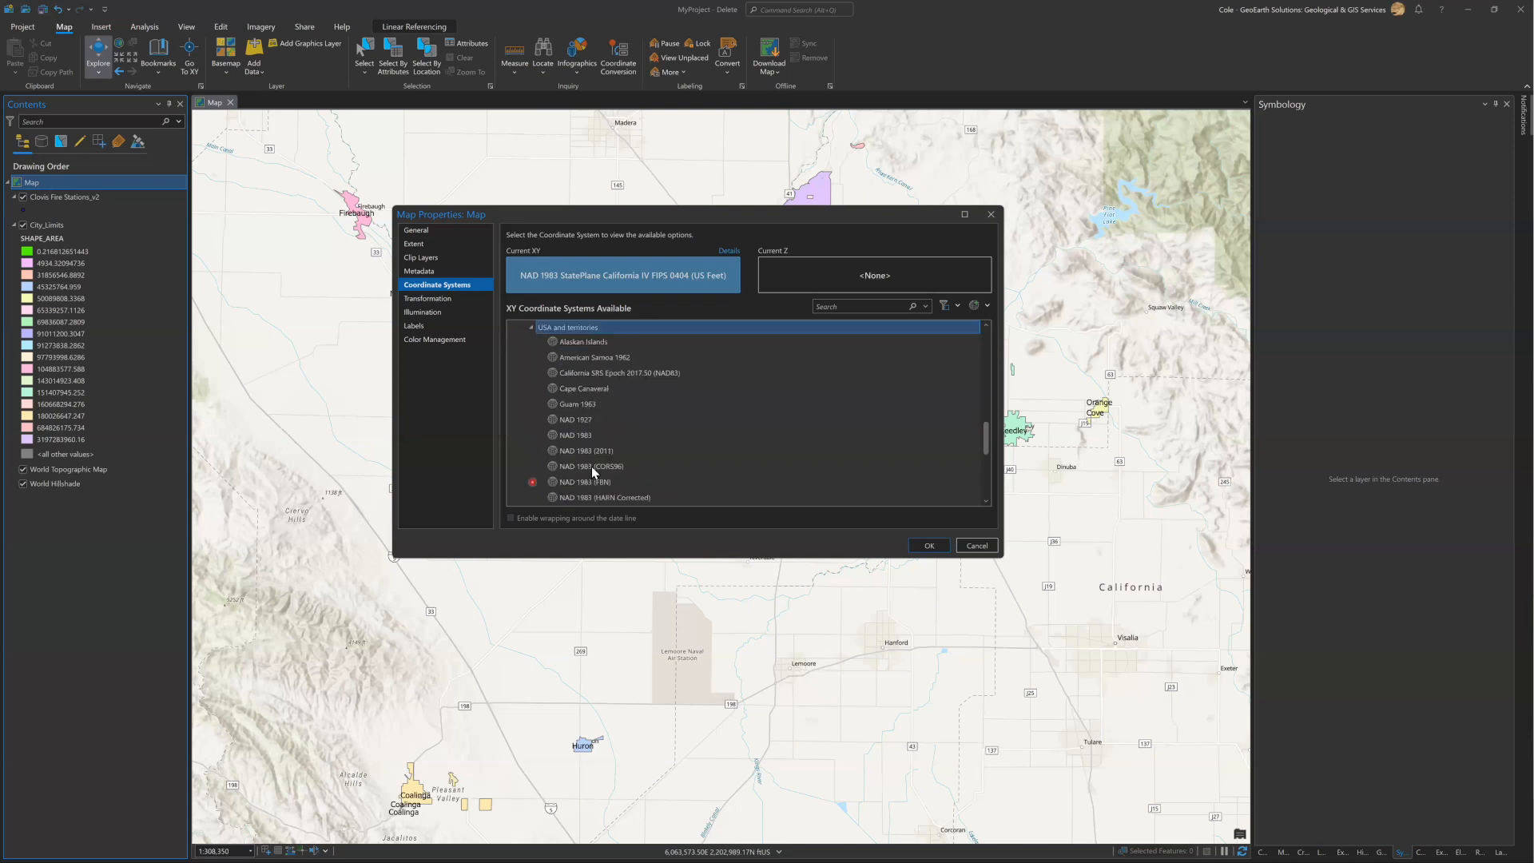
{"action": "left_click", "coordinate": [595, 433]}
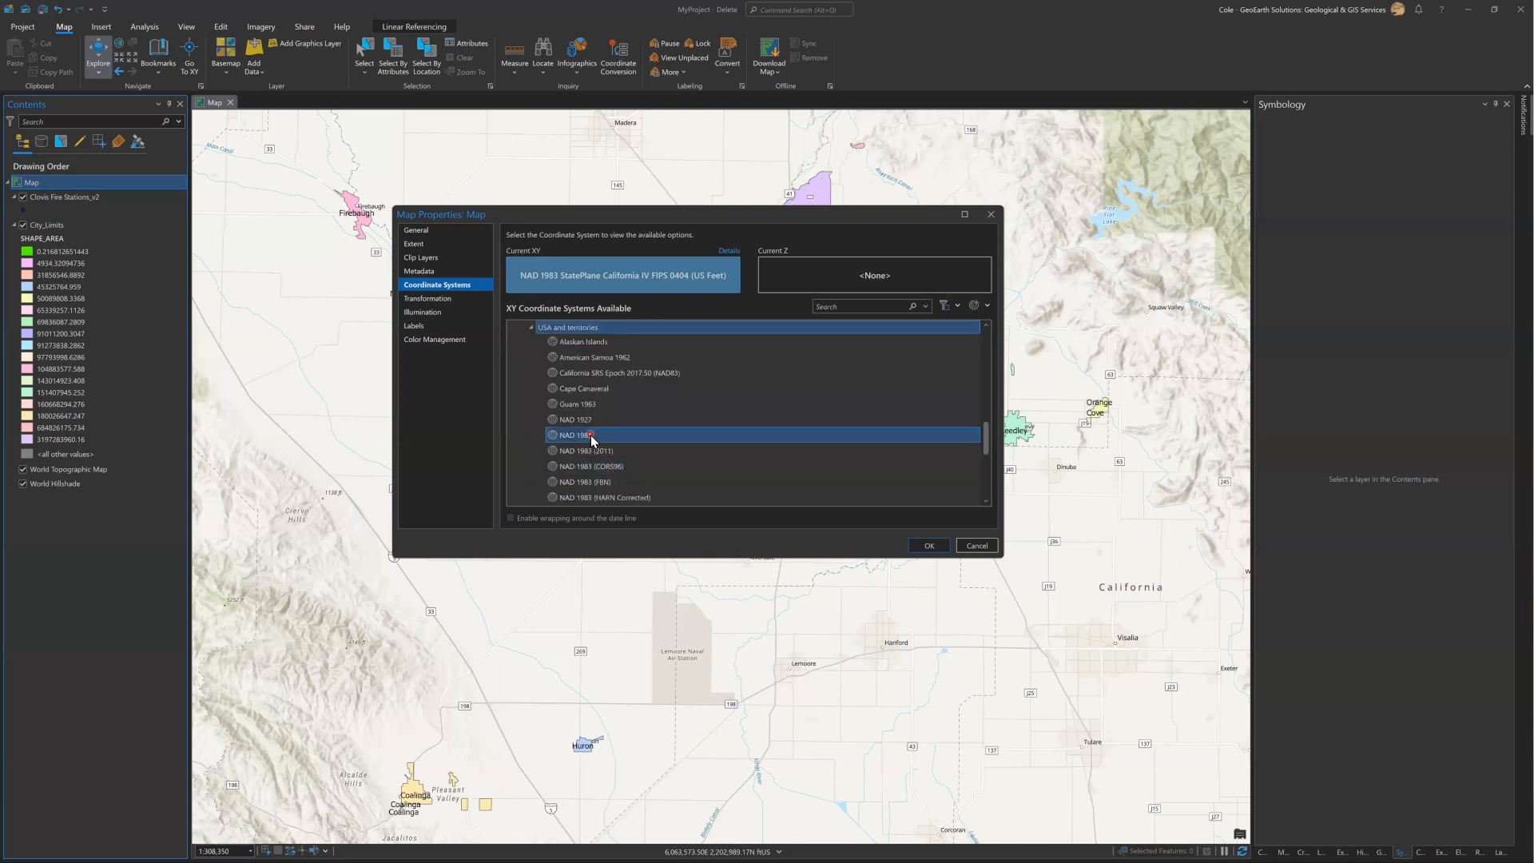
{"action": "left_click", "coordinate": [925, 548]}
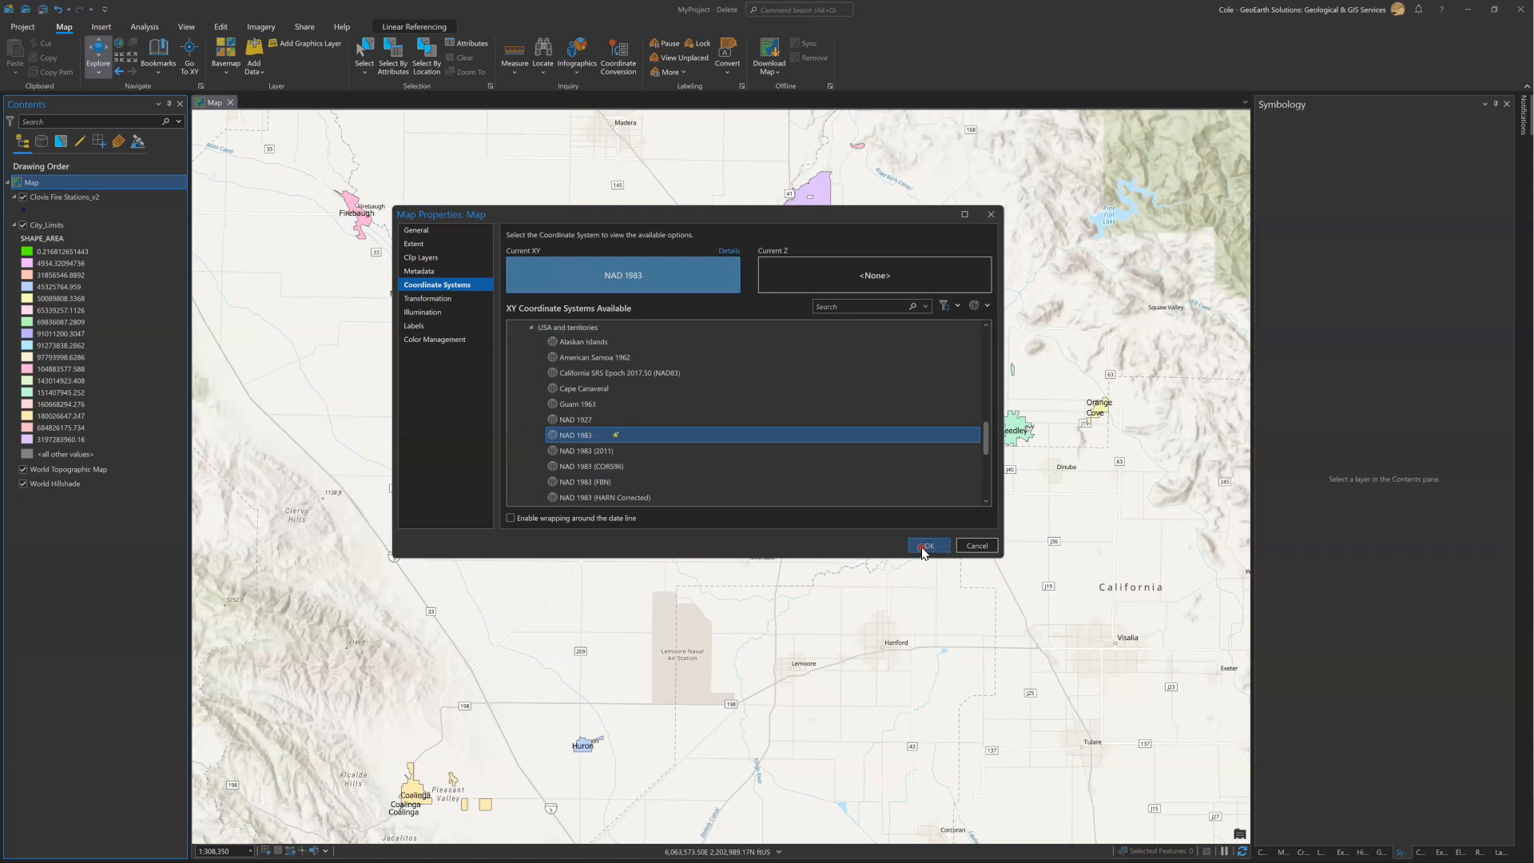
{"action": "mouse_move", "coordinate": [987, 453]}
{"action": "left_mouse_down"}
{"action": "mouse_move", "coordinate": [988, 483]}
{"action": "mouse_move", "coordinate": [987, 458]}
{"action": "left_mouse_up"}
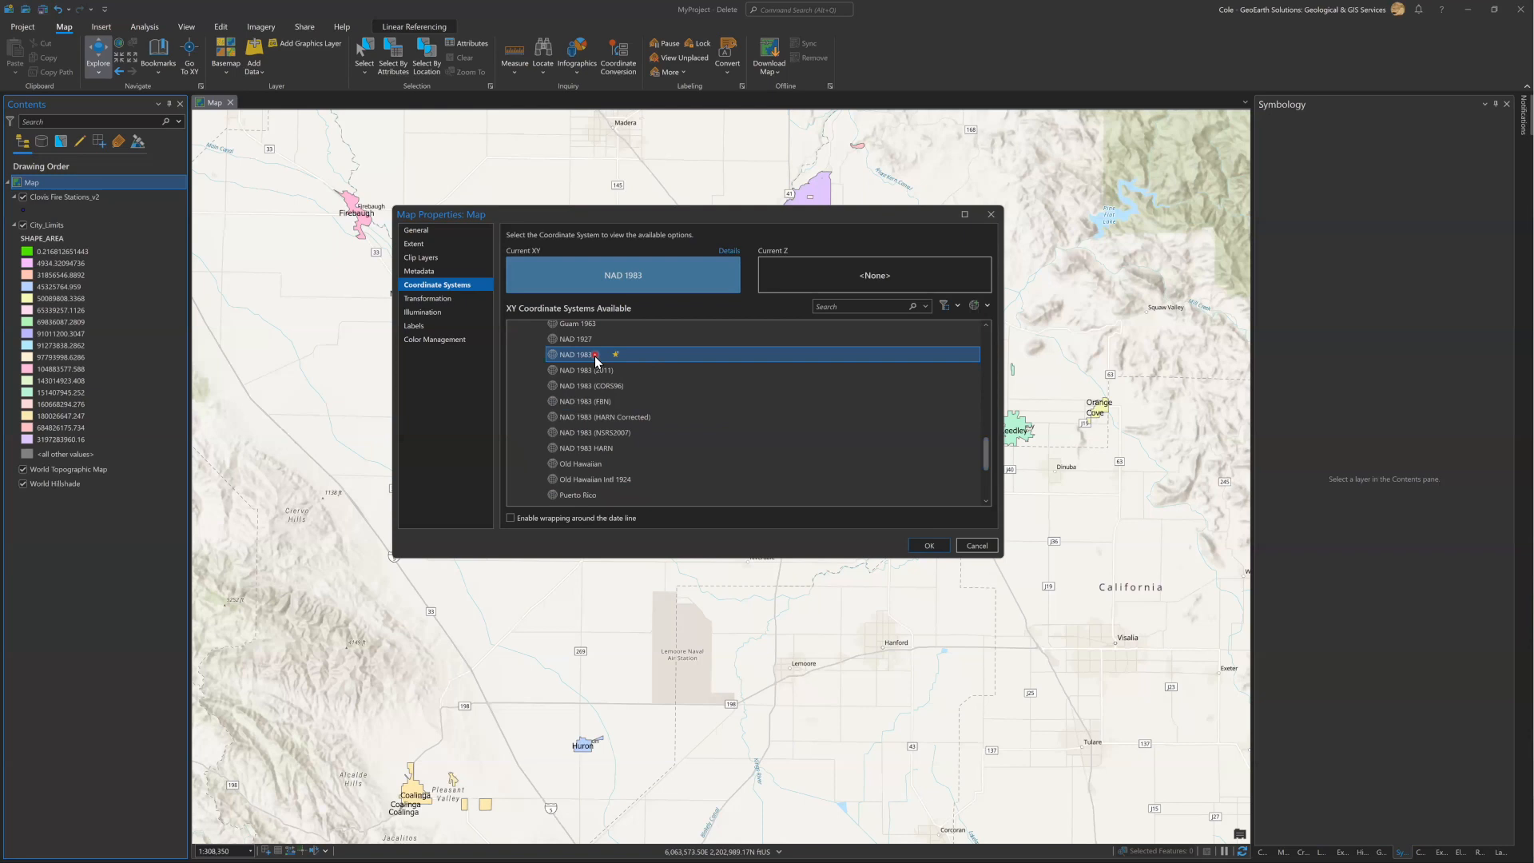
{"action": "left_click", "coordinate": [635, 278]}
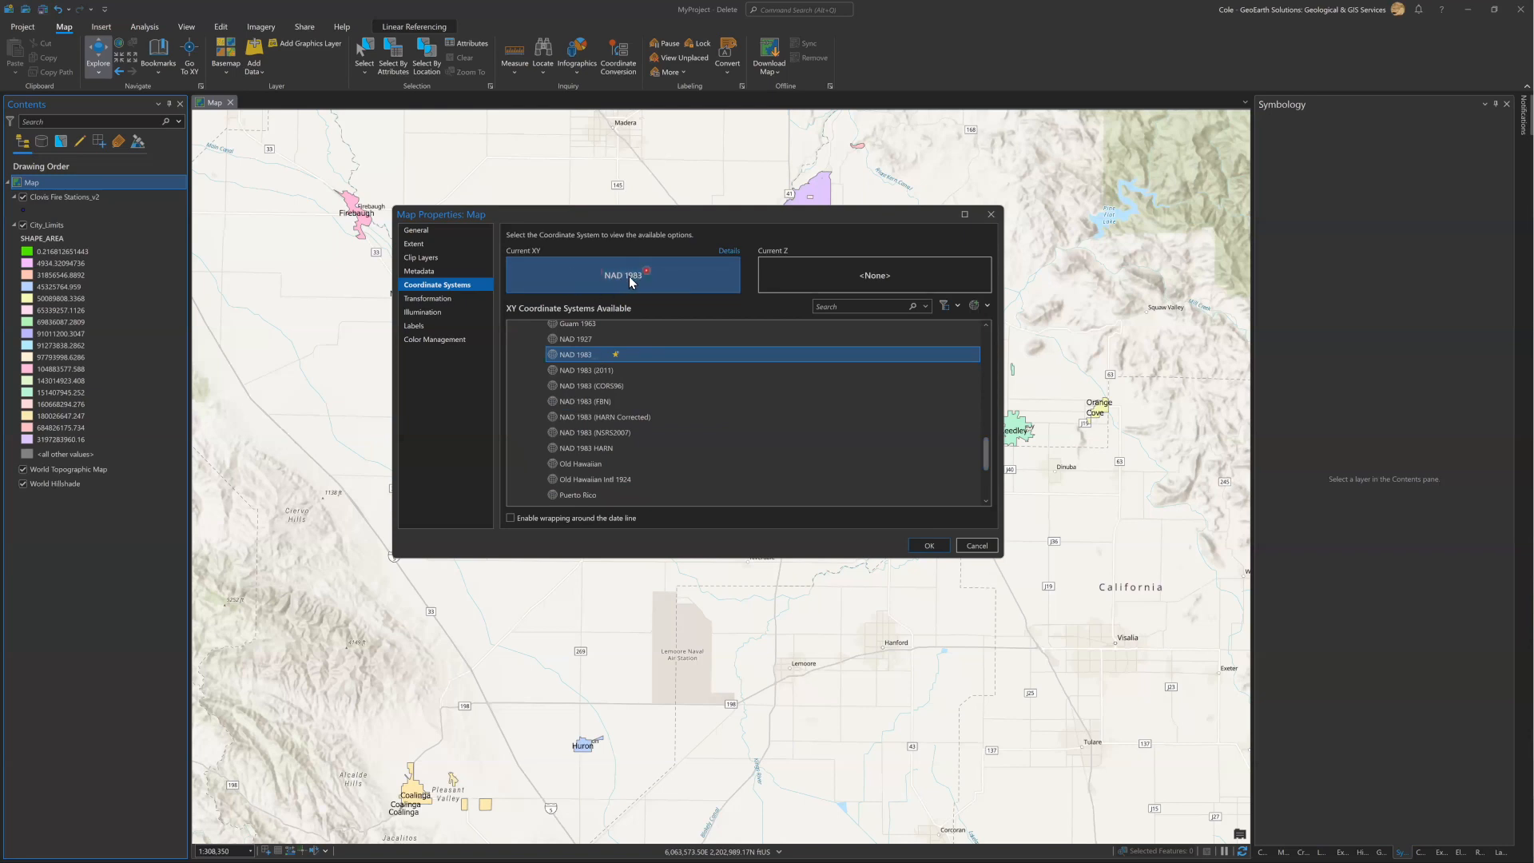
{"action": "left_click", "coordinate": [929, 549]}
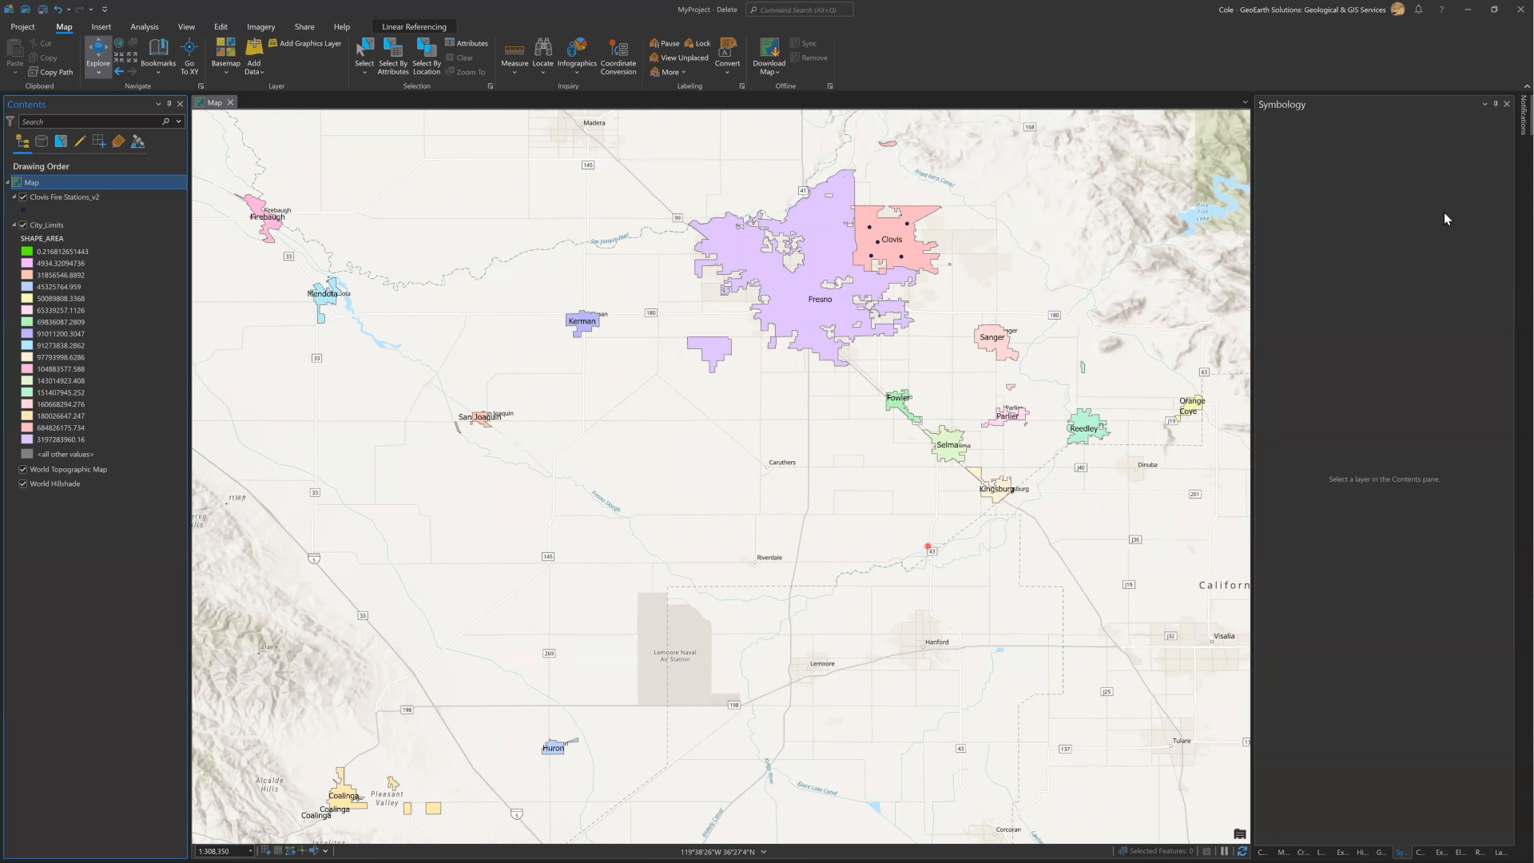
Auto-hide the Symbology pane to widen the map view and bring up the project's insert tools.
{"action": "left_click", "coordinate": [1496, 107]}
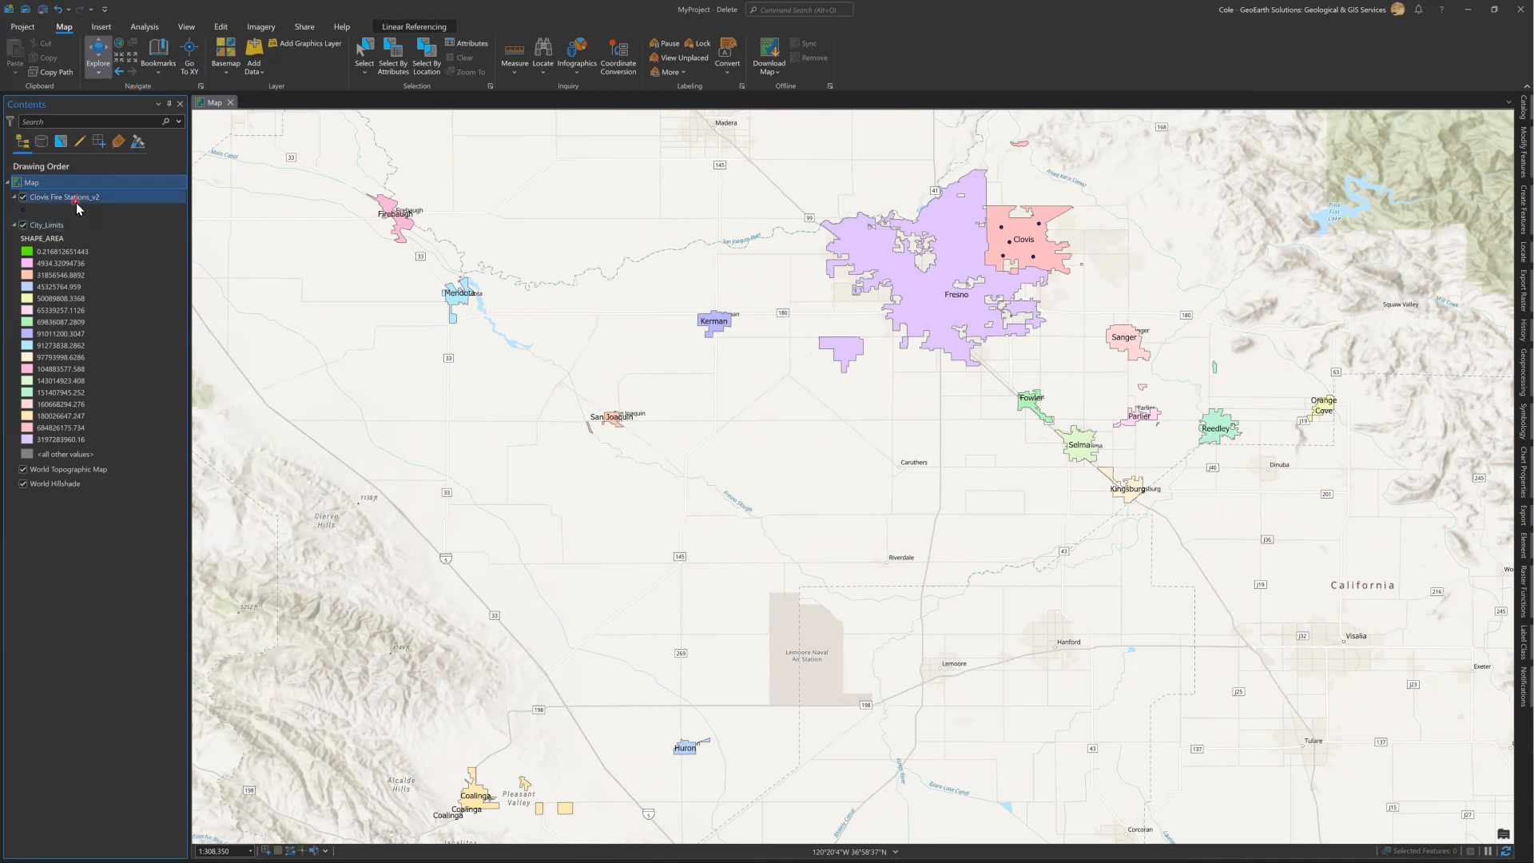
{"action": "left_click", "coordinate": [102, 26]}
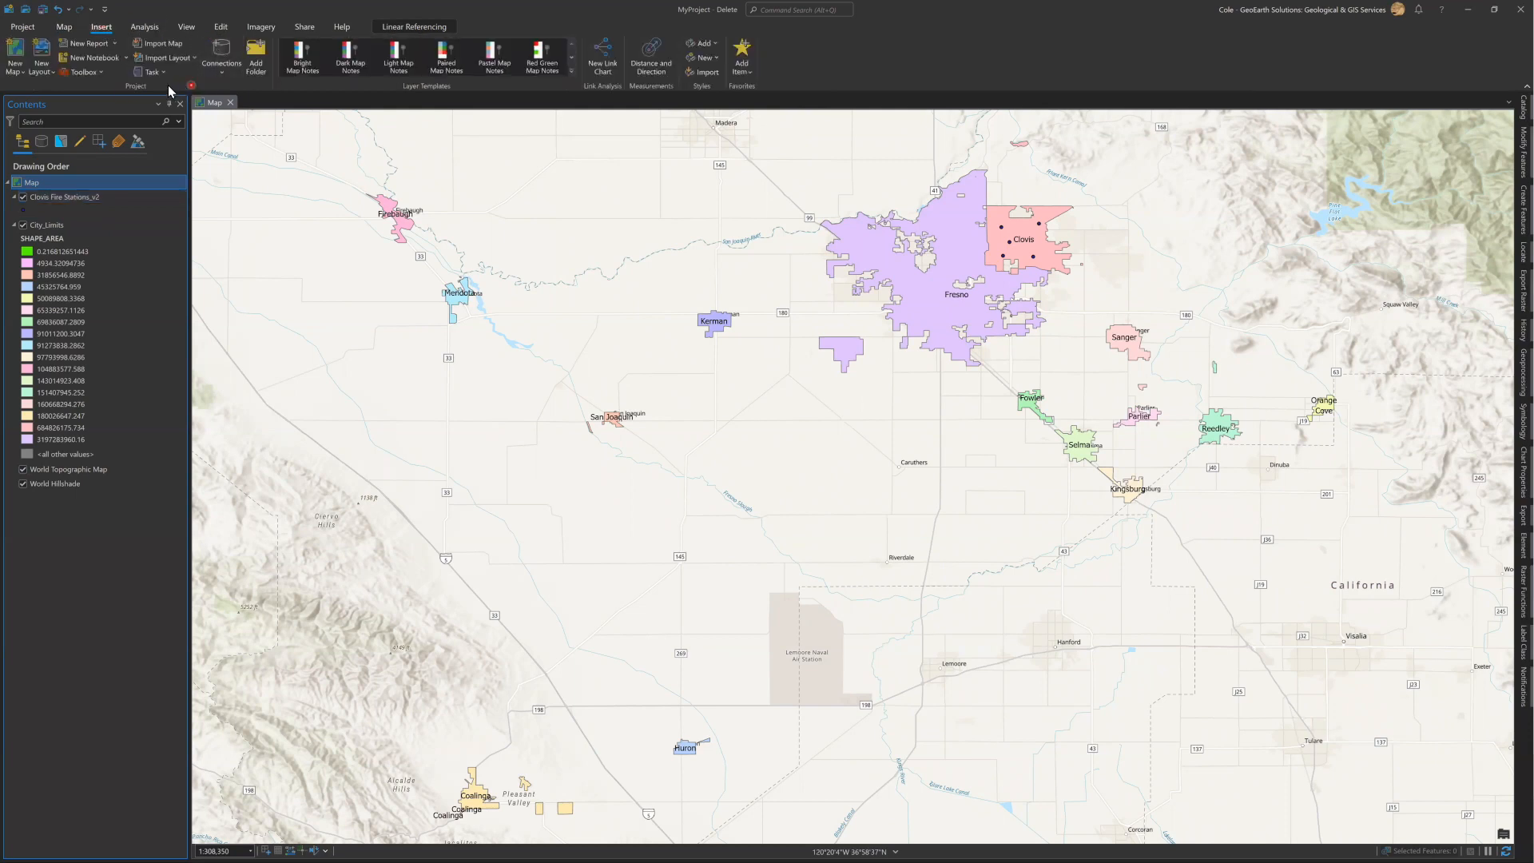